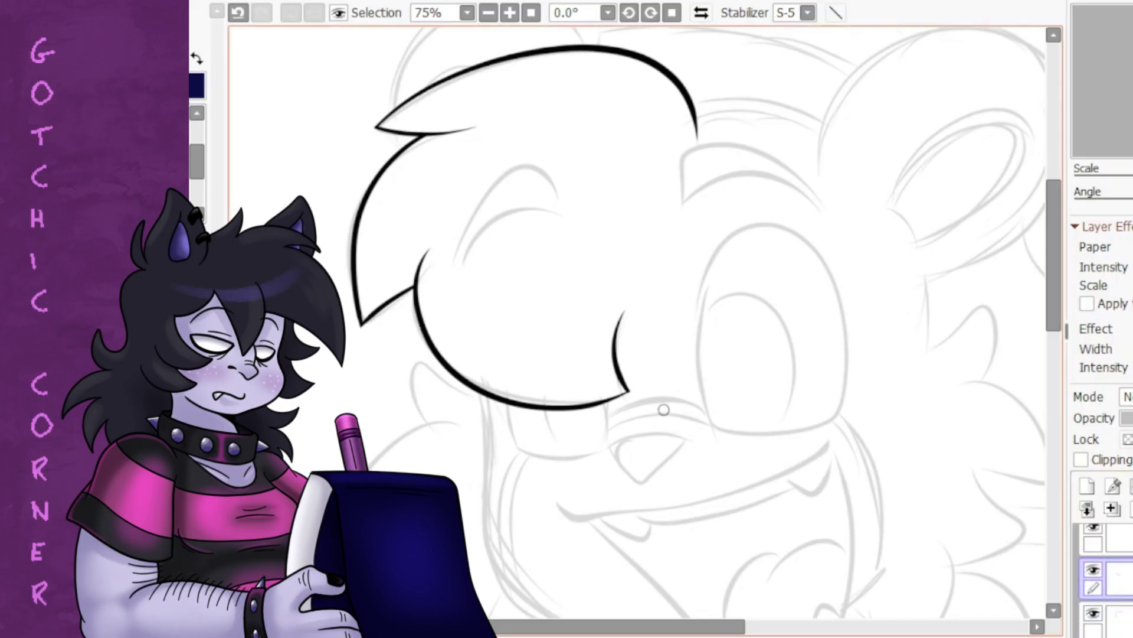
# - Ink the face outline from beneath the hair bangs down the cheek and around the chin to the far cheek
pyautogui.scroll(-5, 664, 409)
pyautogui.hscroll(3, 663, 409)
pyautogui.moveTo(369, 151); pyautogui.dragTo(395, 376)
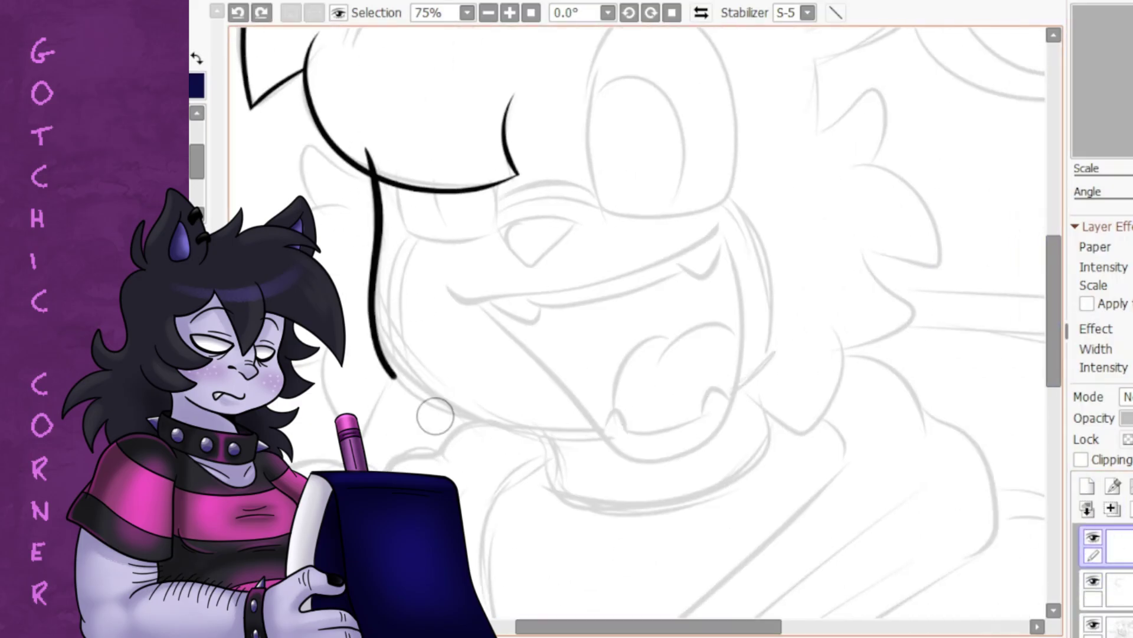
pyautogui.hotkey('ctrl', 'z')
pyautogui.moveTo(372, 177); pyautogui.dragTo(791, 283)
pyautogui.hotkey('ctrl', 't')
pyautogui.press('Return')
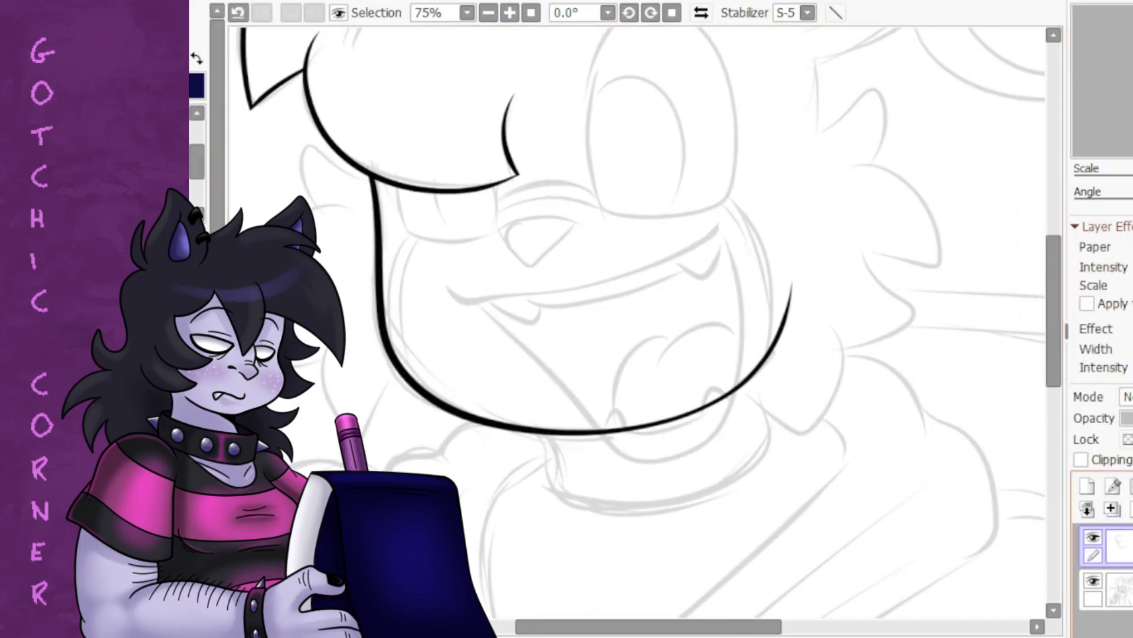
# - Ink the outline of the wide open mouth over the sketch, including the overhanging lower jaw
pyautogui.moveTo(444, 286); pyautogui.dragTo(594, 283)
pyautogui.moveTo(603, 436); pyautogui.dragTo(725, 224)
pyautogui.hotkey('ctrl', '+')
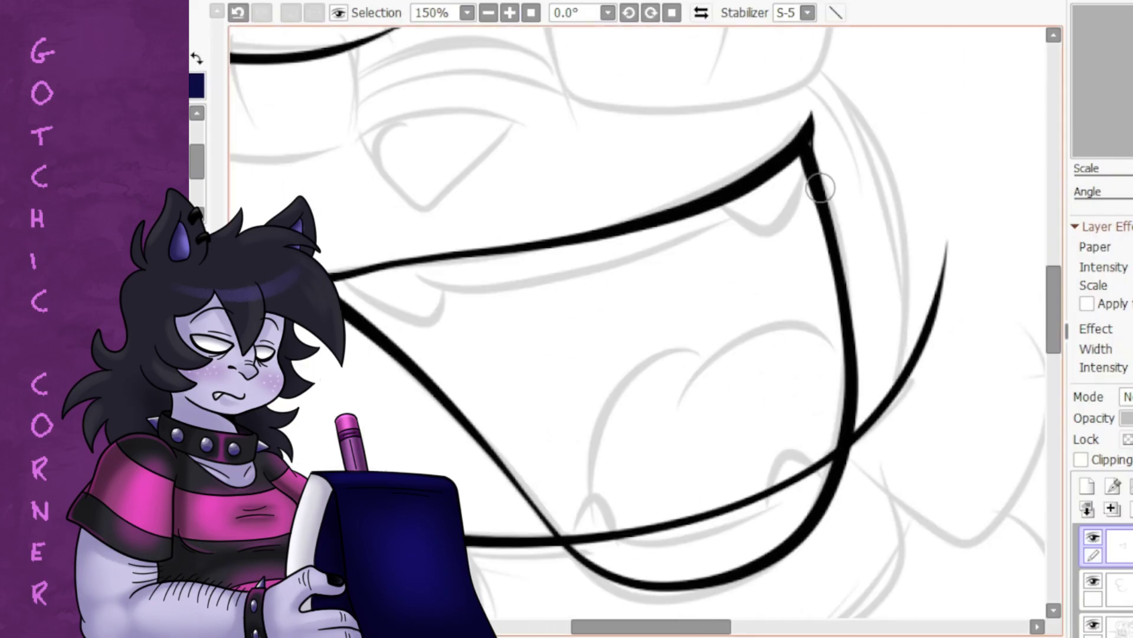
pyautogui.hotkey('ctrl', 'z')
# - Ink the upper row of teeth with a fang at each end inside the mouth
pyautogui.moveTo(334, 262)
pyautogui.mouseDown()
pyautogui.moveTo(434, 288)
pyautogui.moveTo(727, 229)
pyautogui.mouseUp()
pyautogui.hotkey('ctrl', 'z')
pyautogui.moveTo(417, 298); pyautogui.dragTo(738, 247)
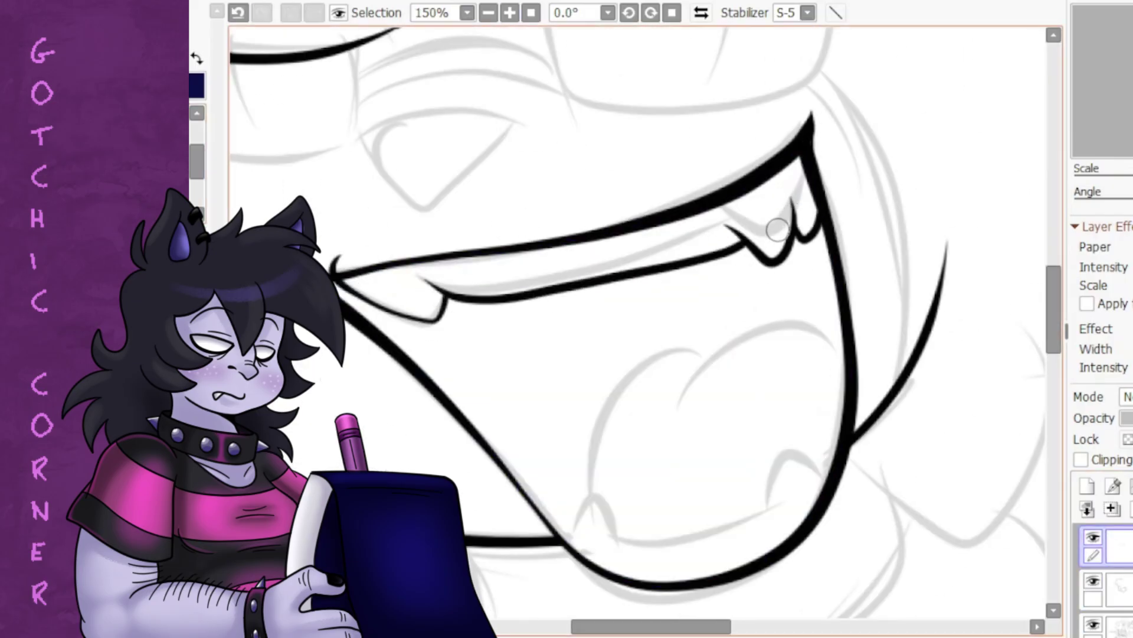
# - Ink the tongue and lower teeth, and fill the mouth interior solid black
pyautogui.scroll(-3, 822, 222)
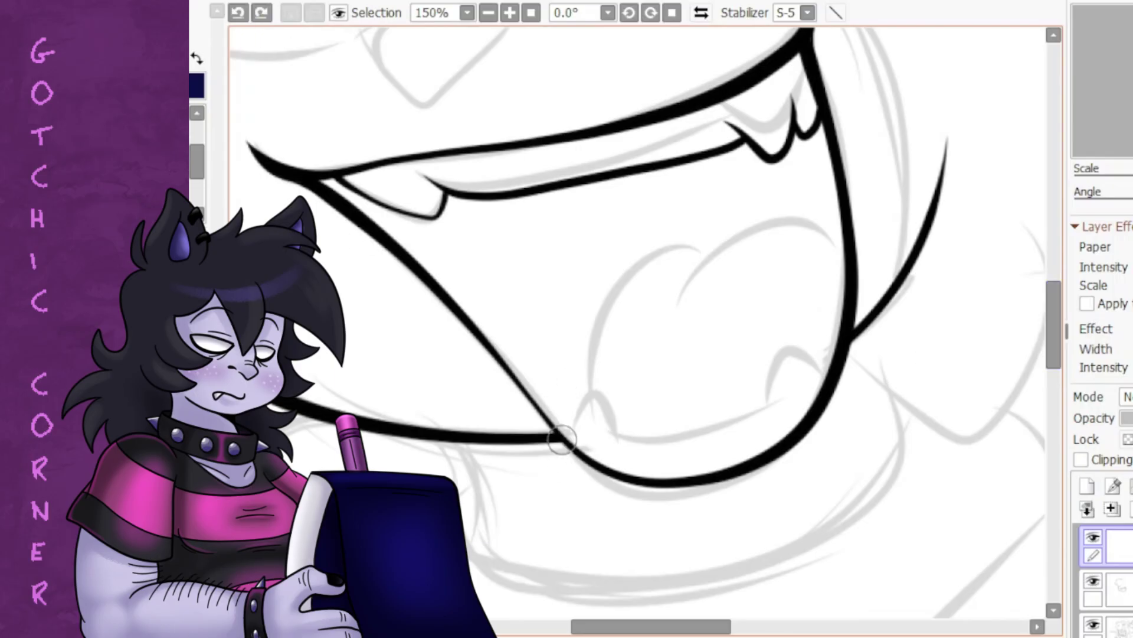
pyautogui.moveTo(789, 345)
pyautogui.mouseDown()
pyautogui.moveTo(733, 225)
pyautogui.moveTo(838, 251)
pyautogui.mouseUp()
pyautogui.click(490, 322)
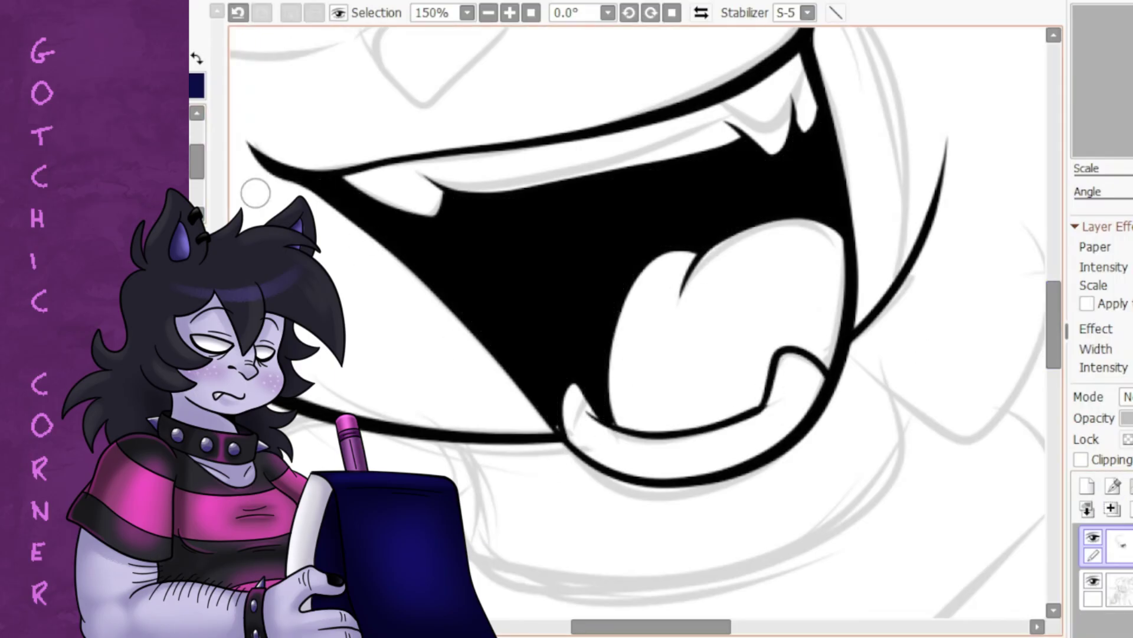
pyautogui.click(631, 415)
pyautogui.hotkey('ctrl', 'z')
# - Ink the rounded triangular nose above the mouth as a solid black shape
pyautogui.scroll(-3, 611, 384)
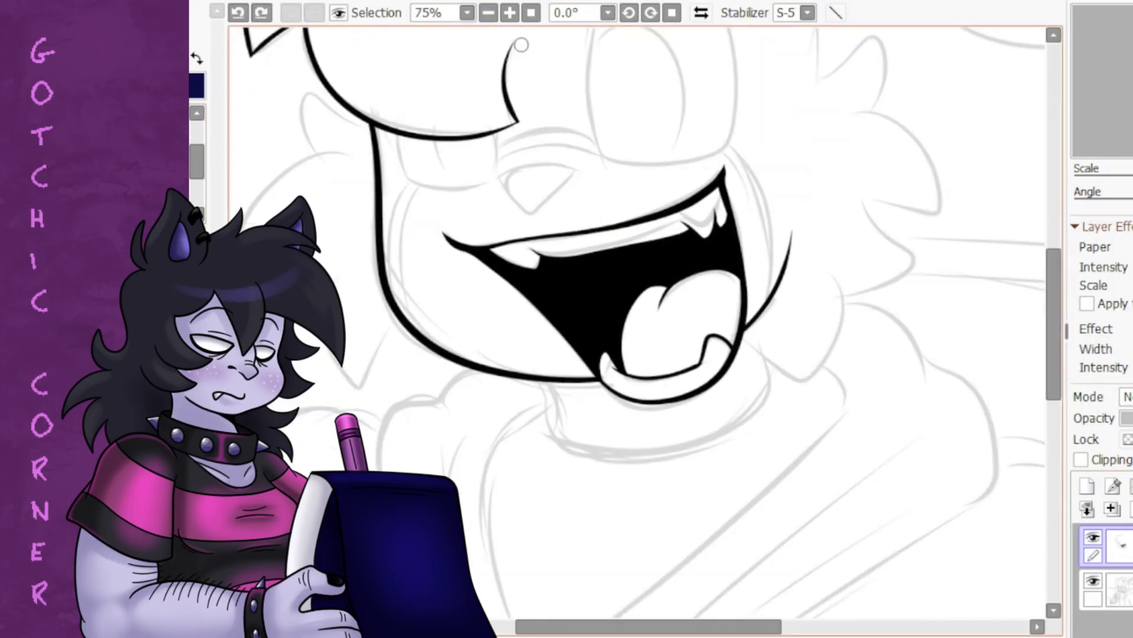
pyautogui.scroll(1, 469, 279)
pyautogui.moveTo(472, 269)
pyautogui.mouseDown()
pyautogui.moveTo(544, 273)
pyautogui.moveTo(509, 316)
pyautogui.mouseUp()
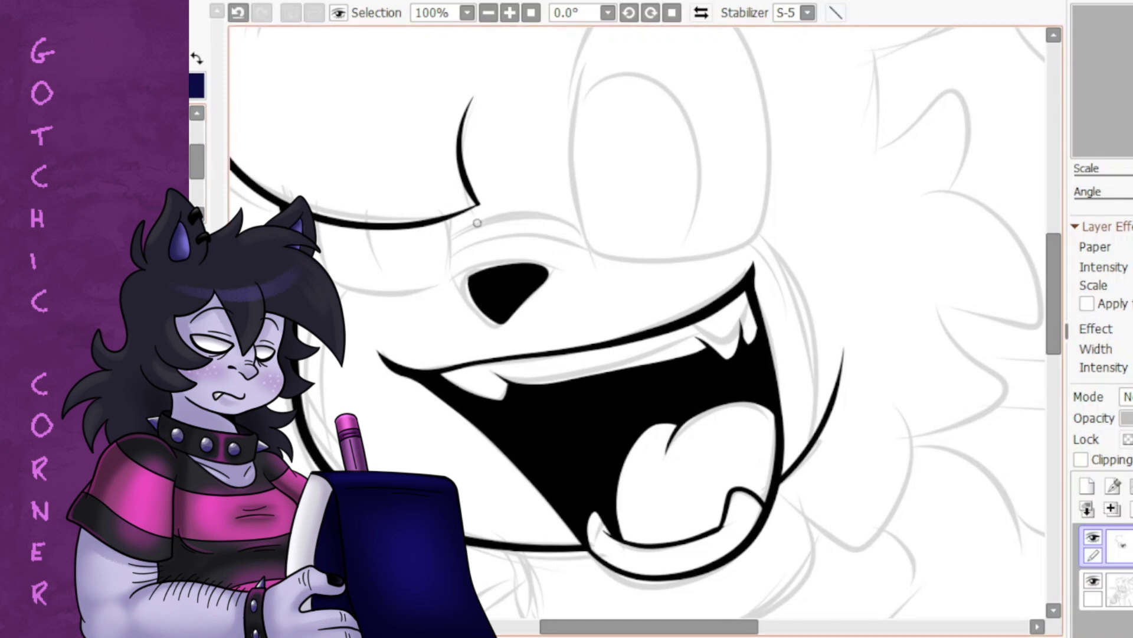
# - Ink the tall oval outline of the uncovered eye and clean up its overlapping line ends
pyautogui.scroll(-2, 641, 321)
pyautogui.scroll(2, 731, 124)
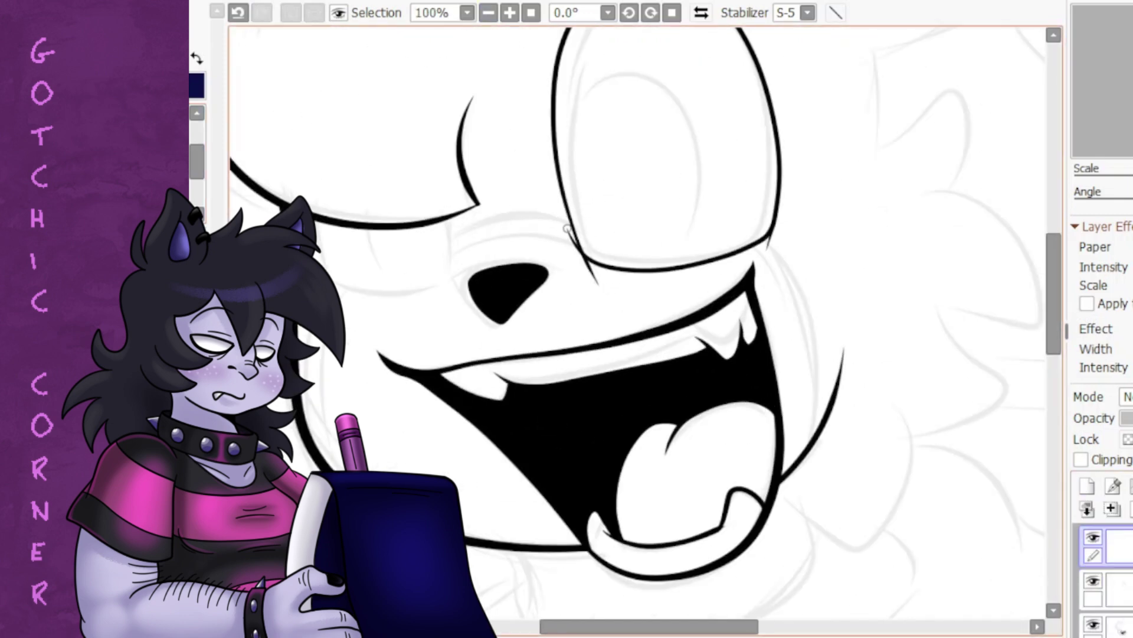
pyautogui.scroll(-3, 783, 244)
pyautogui.scroll(3, 641, 322)
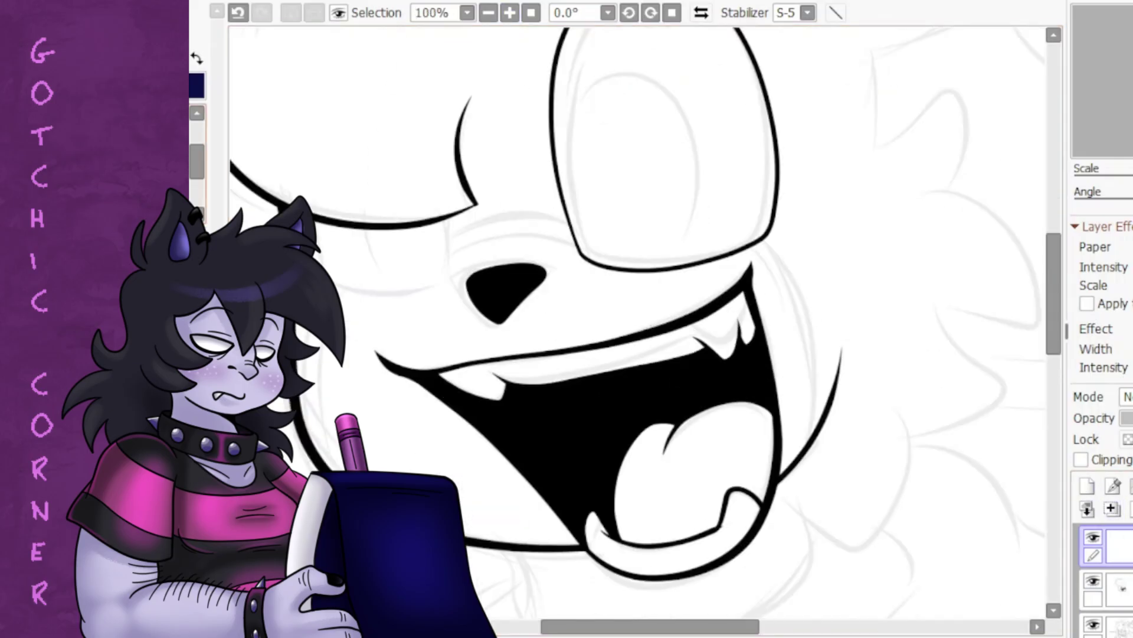
# - Ink the visible lower part of the eye beneath the bangs and trim its overshooting lines
pyautogui.click(1110, 587)
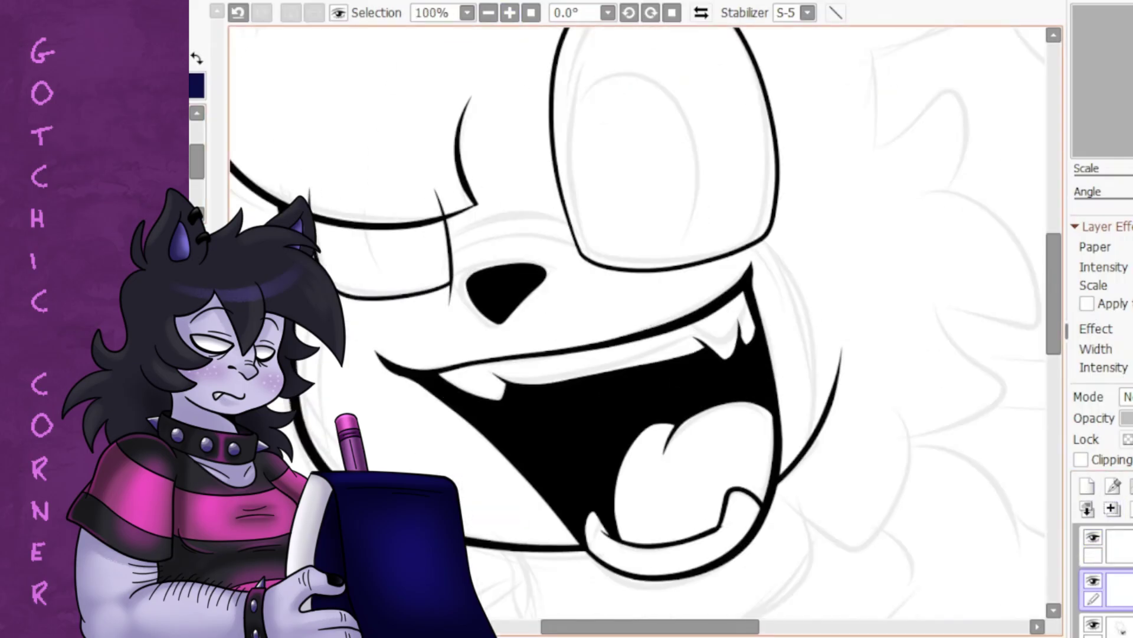
pyautogui.hotkey('ctrl', 'z')
pyautogui.scroll(-2, 368, 89)
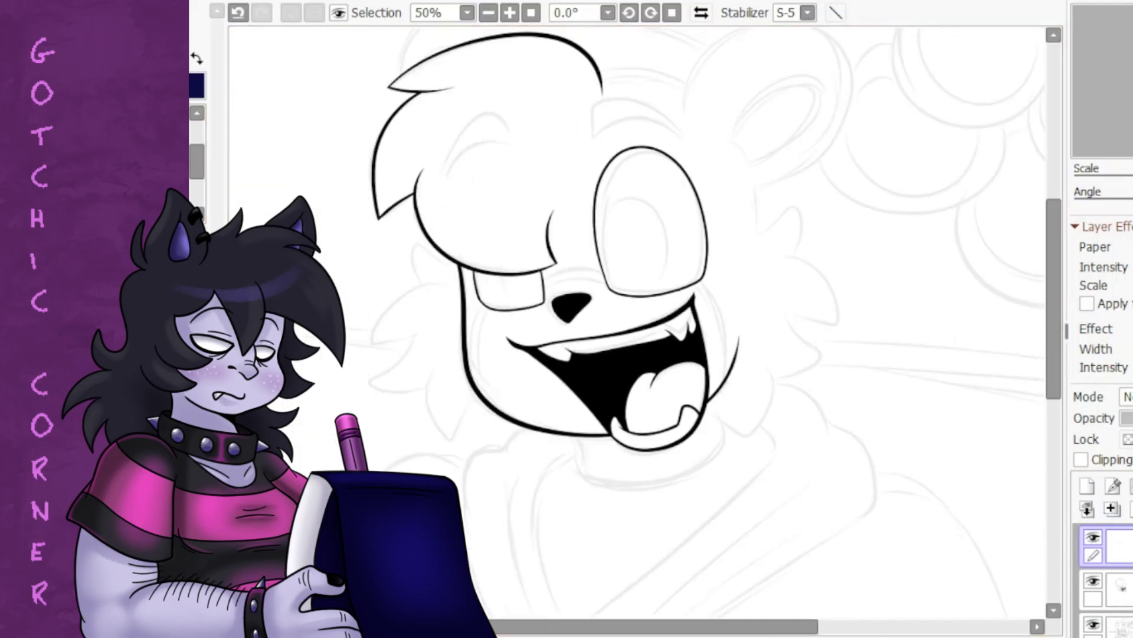
# - Ink the pointed fur tufts on the cheek beside the uncovered eye, down to the chin
pyautogui.scroll(2, 476, 179)
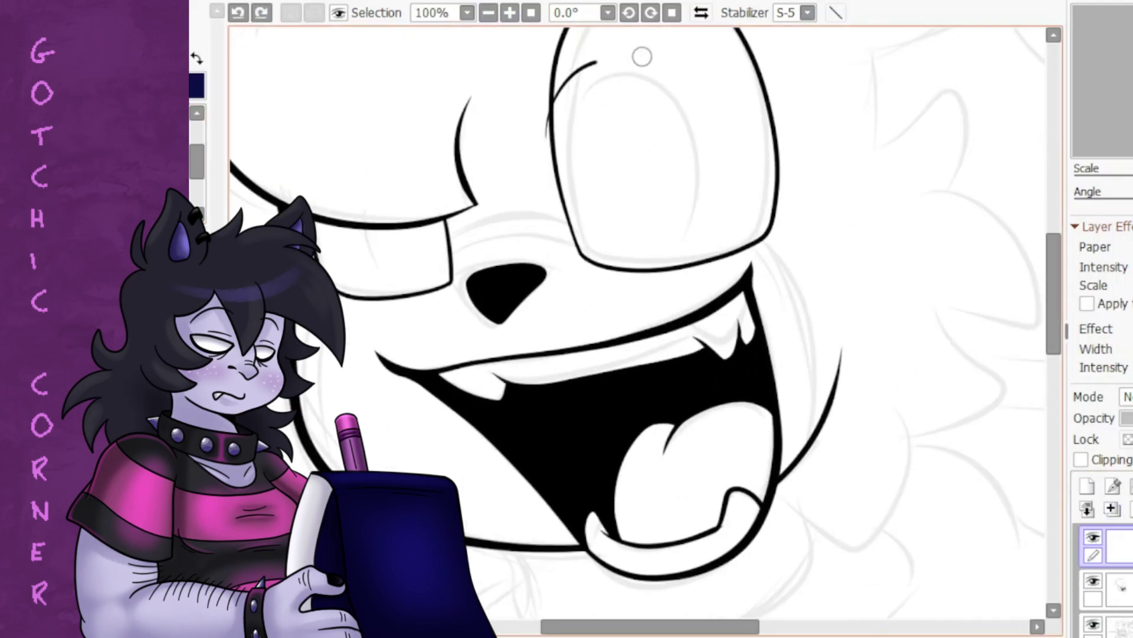
pyautogui.scroll(-2, 486, 51)
pyautogui.scroll(1, 684, 188)
pyautogui.moveTo(685, 189); pyautogui.dragTo(770, 275)
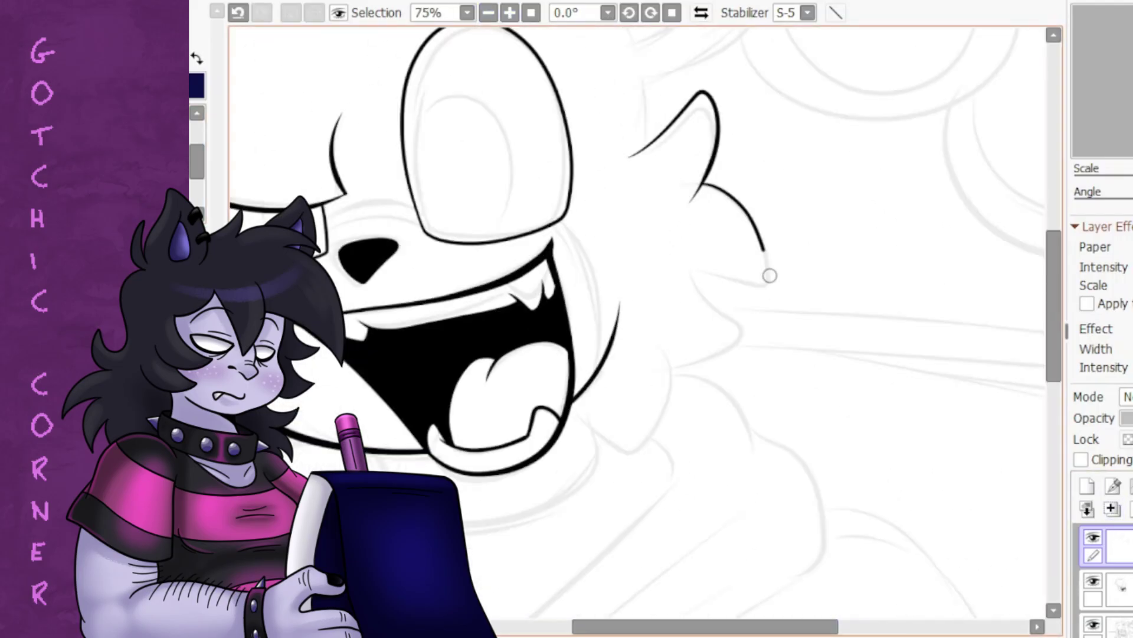
pyautogui.hotkey('ctrl', 'z')
pyautogui.scroll(2, 666, 358)
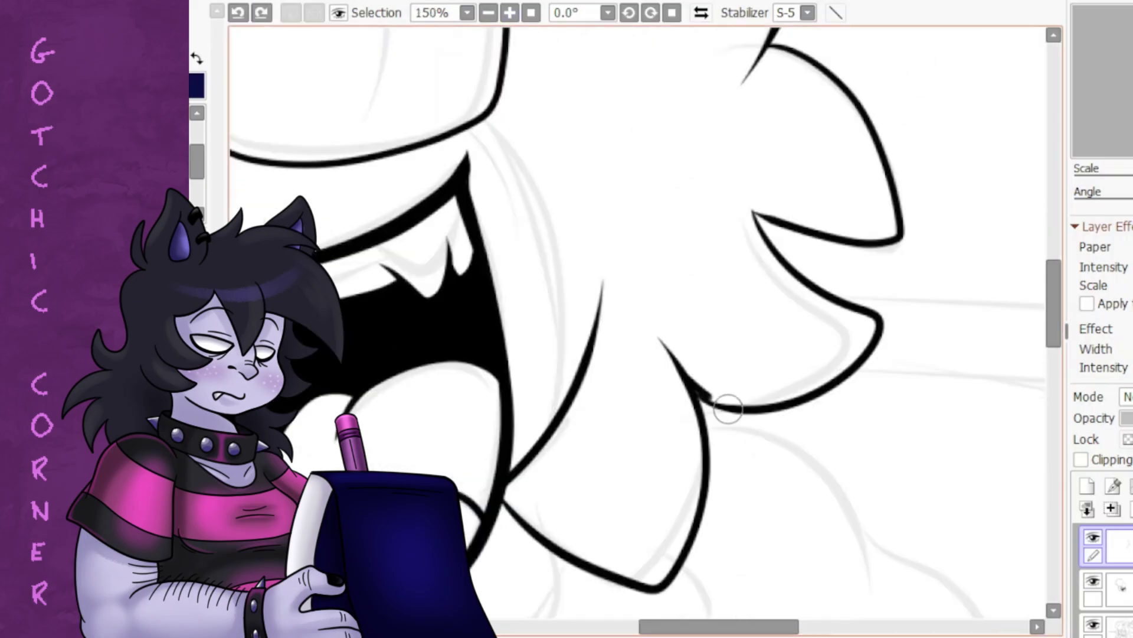
pyautogui.scroll(3, 730, 377)
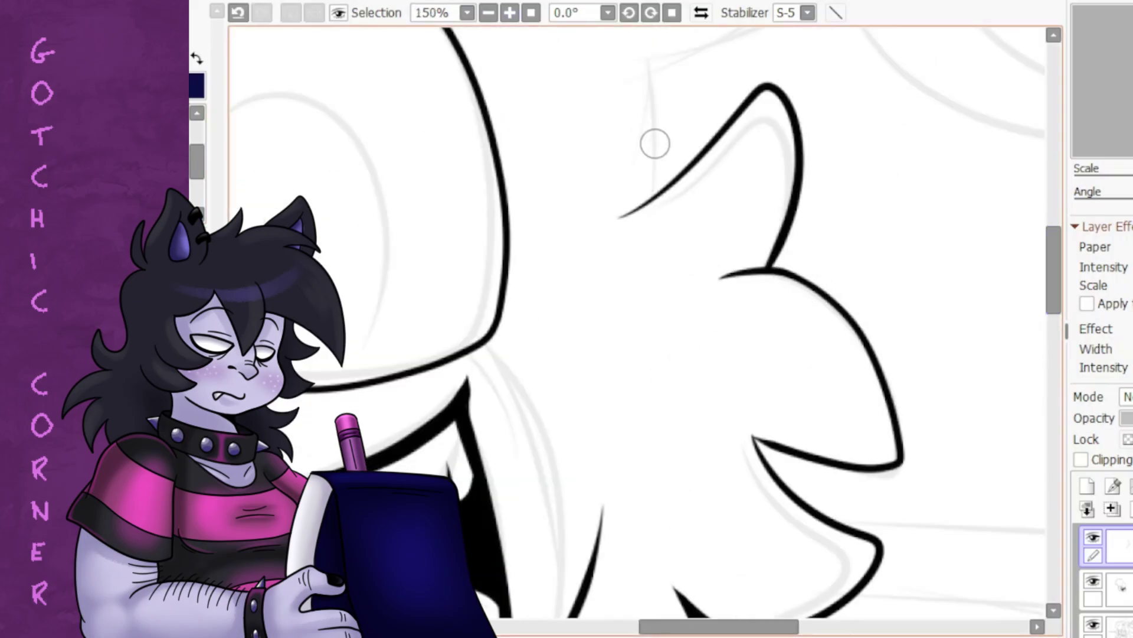
# - Ink the round outer outline of the ear beside the uncovered eye
pyautogui.scroll(1, 830, 481)
pyautogui.scroll(-3, 830, 480)
pyautogui.scroll(3, 643, 321)
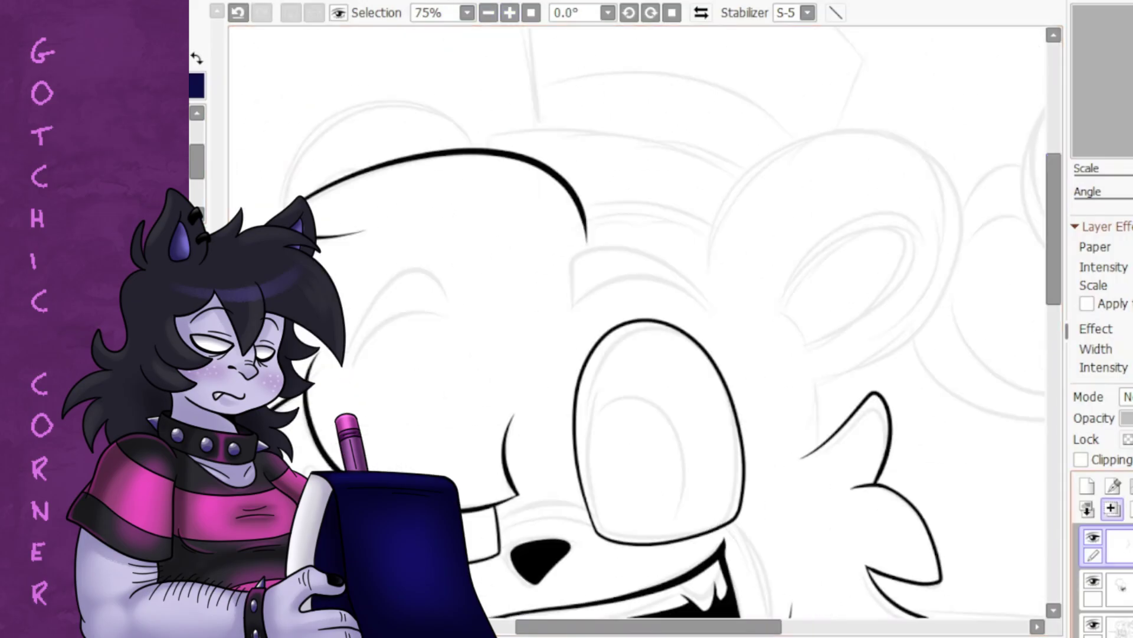
pyautogui.moveTo(708, 266)
pyautogui.mouseDown()
pyautogui.moveTo(954, 215)
pyautogui.moveTo(815, 378)
pyautogui.mouseUp()
pyautogui.hscroll(3, 592, 309)
pyautogui.hotkey('ctrl', 'z')
# - Ink the inner ear shape with its curved base inside the ear outline
pyautogui.moveTo(531, 254)
pyautogui.mouseDown()
pyautogui.moveTo(731, 151)
pyautogui.moveTo(600, 375)
pyautogui.mouseUp()
pyautogui.moveTo(576, 298)
pyautogui.mouseDown()
pyautogui.moveTo(620, 354)
pyautogui.moveTo(667, 336)
pyautogui.moveTo(605, 348)
pyautogui.mouseUp()
pyautogui.hotkey('ctrl', 'z')
pyautogui.click(1104, 587)
pyautogui.scroll(2, 611, 387)
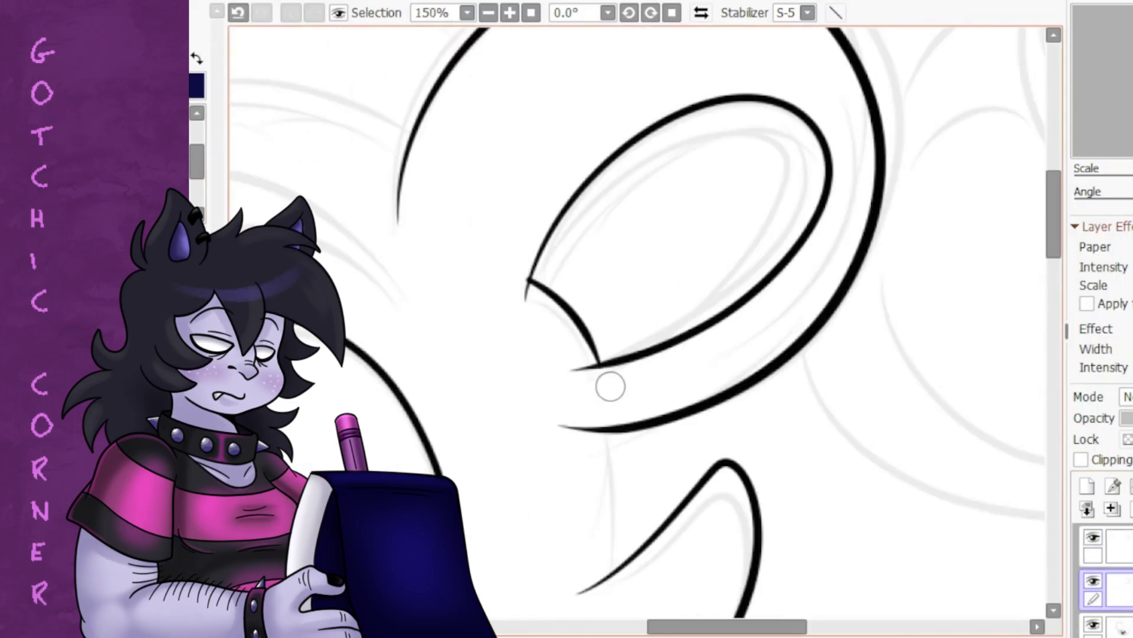
# - Ink the short side line of the head joining the ear to the top cheek tuft
pyautogui.scroll(-1, 517, 308)
pyautogui.scroll(-4, 517, 308)
pyautogui.scroll(4, 933, 253)
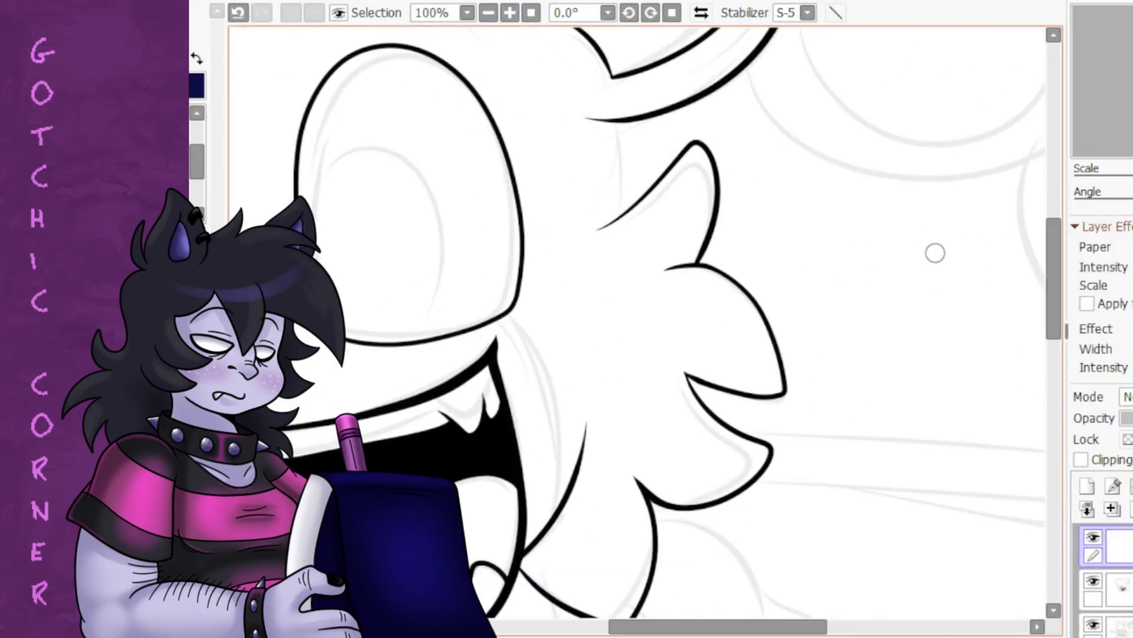
pyautogui.hotkey('ctrl', 'z')
pyautogui.moveTo(611, 107); pyautogui.dragTo(613, 237)
pyautogui.scroll(-3, 596, 110)
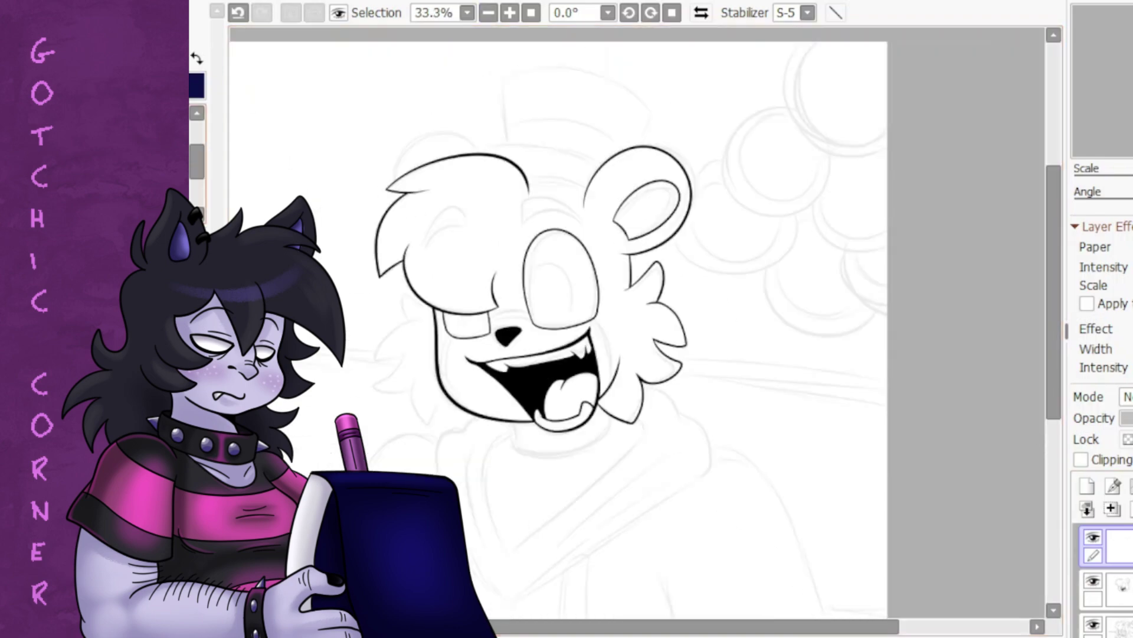
# - Ink the fur tufts on the opposite cheek, below the hair bangs
pyautogui.scroll(4, 572, 183)
pyautogui.scroll(-3, 706, 238)
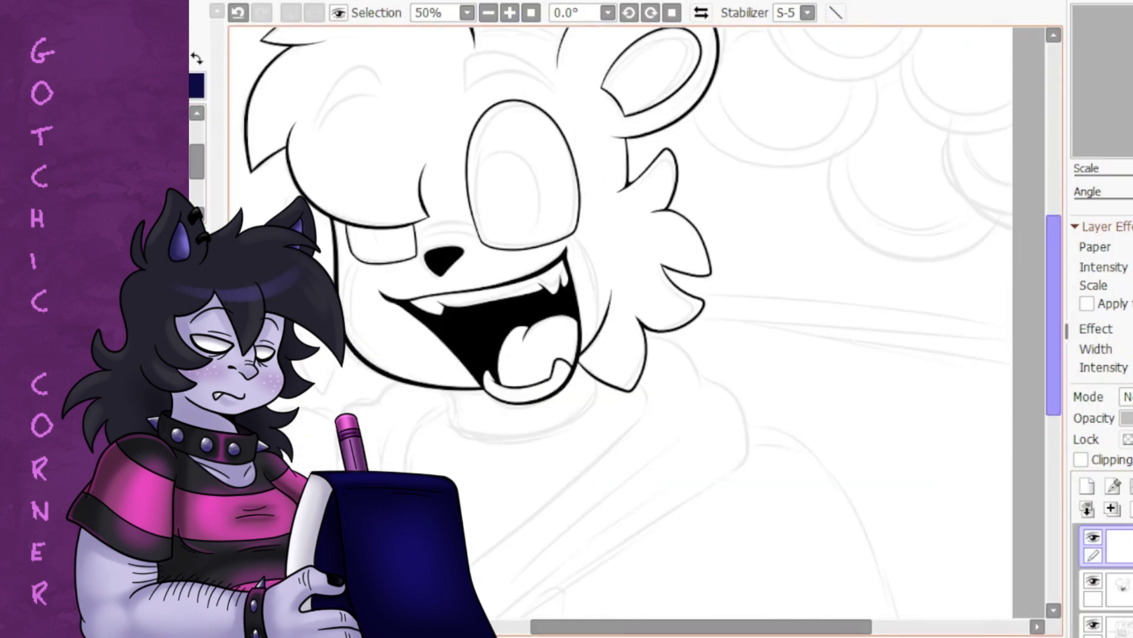
pyautogui.scroll(4, 706, 238)
pyautogui.scroll(-5, 706, 238)
pyautogui.scroll(3, 637, 322)
pyautogui.moveTo(326, 267); pyautogui.dragTo(383, 246)
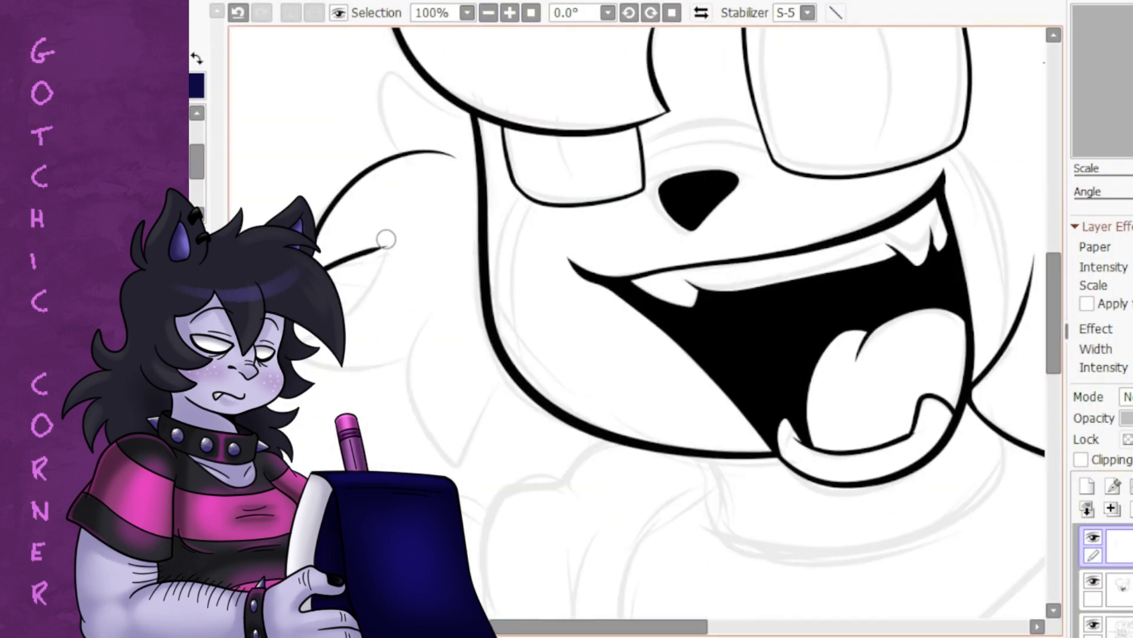
pyautogui.scroll(-3, 379, 84)
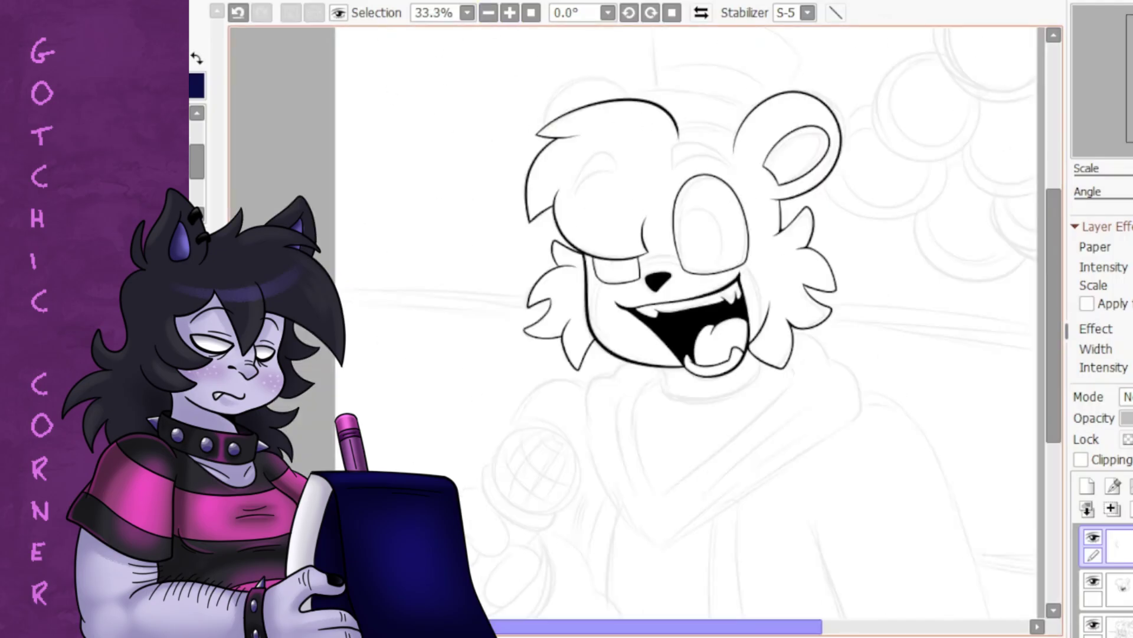
# - Ink the outline of the arched eyebrow above the uncovered eye, redrawing its lower curve
pyautogui.scroll(3, 524, 216)
pyautogui.moveTo(527, 175); pyautogui.dragTo(535, 266)
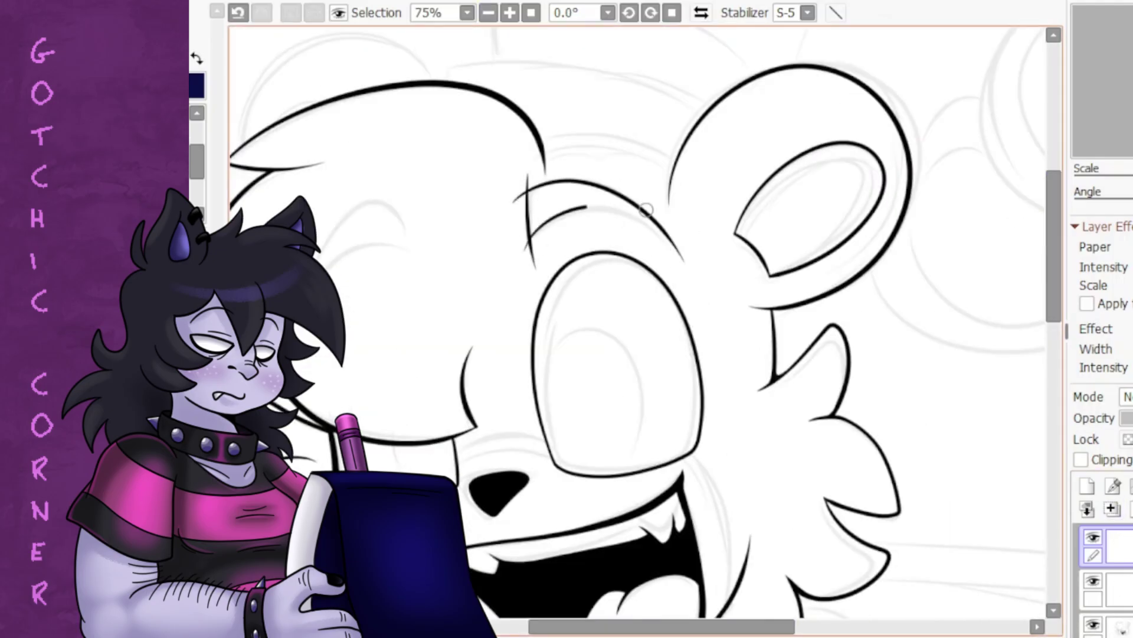
pyautogui.moveTo(590, 203); pyautogui.dragTo(701, 260)
pyautogui.hotkey('ctrl', 'z')
pyautogui.hotkey('ctrl', 'z')
pyautogui.moveTo(525, 248); pyautogui.dragTo(667, 235)
# - Trim the overlapping ends of the eyebrow above the uncovered eye and fill it solid black
pyautogui.scroll(2, 706, 272)
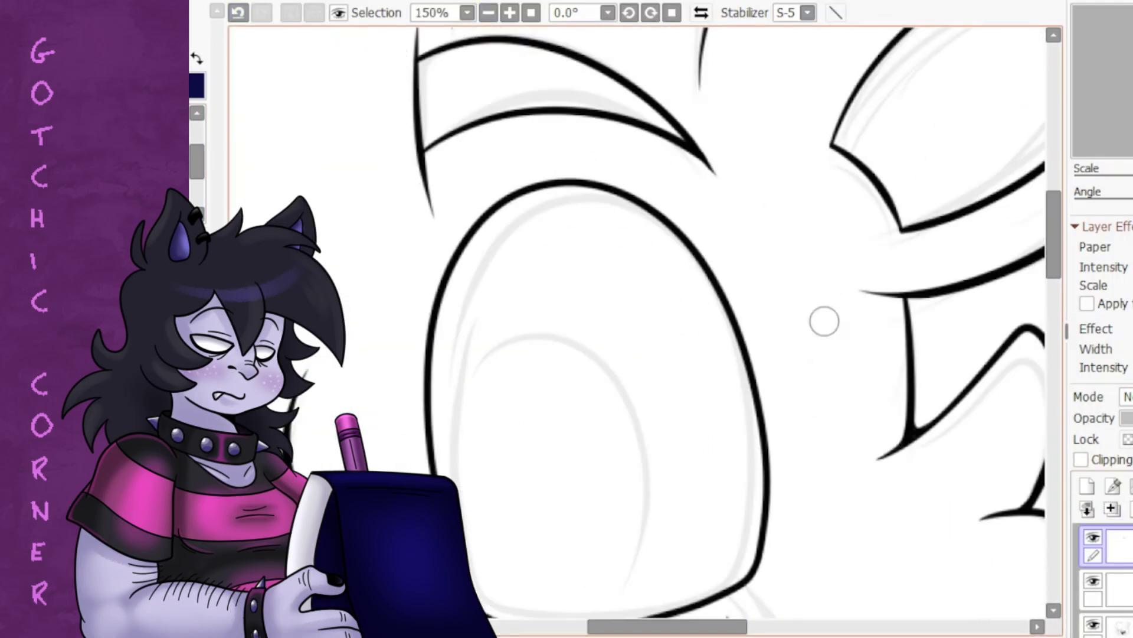
pyautogui.scroll(3, 425, 311)
pyautogui.moveTo(425, 307); pyautogui.dragTo(680, 288)
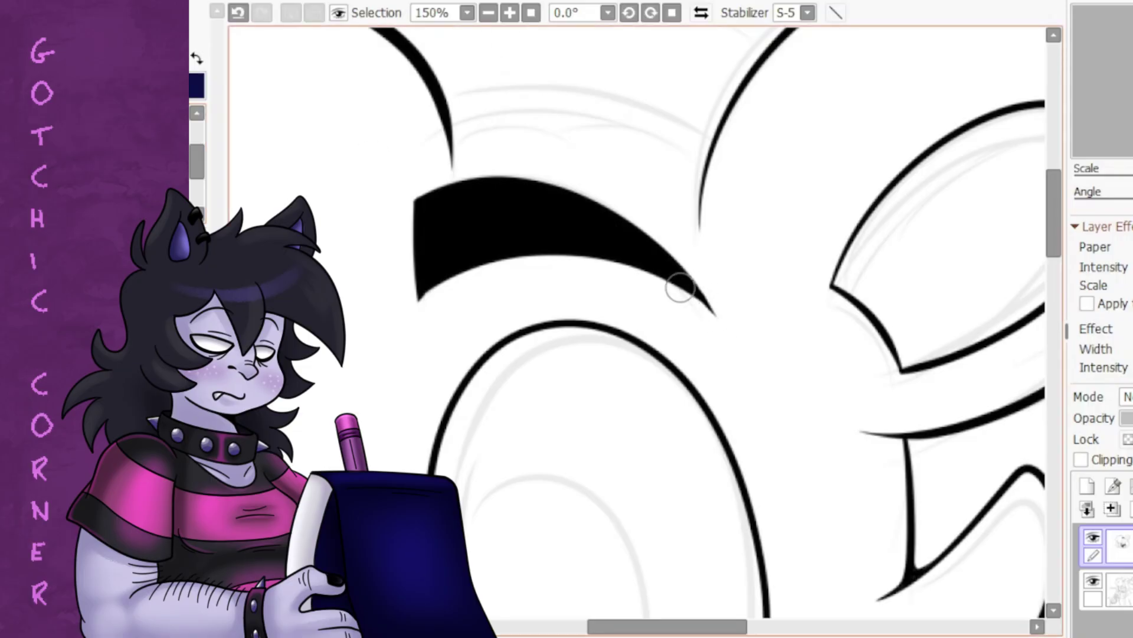
# - Ink the outline of the second eyebrow over the hair bangs
pyautogui.scroll(-3, 680, 288)
pyautogui.scroll(2, 448, 189)
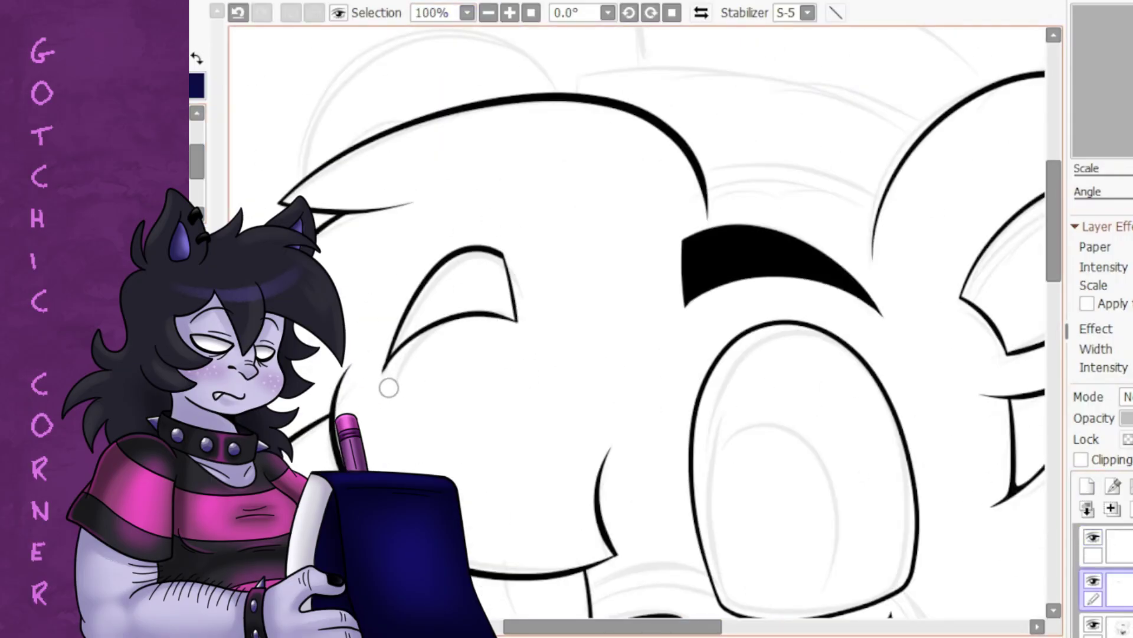
pyautogui.scroll(-2, 388, 387)
pyautogui.scroll(2, 389, 387)
# - Fill the second eyebrow solid black and adjust its placement over the bangs with a transform
pyautogui.moveTo(384, 248); pyautogui.dragTo(378, 384)
pyautogui.hotkey('ctrl', 't')
pyautogui.moveTo(446, 313); pyautogui.dragTo(454, 321)
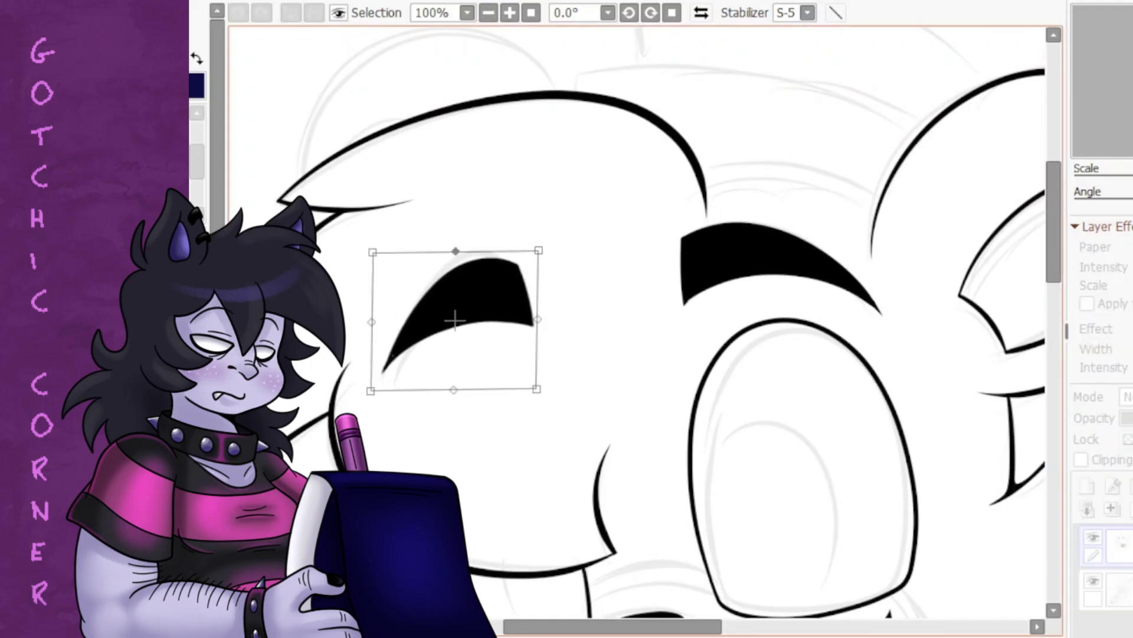
pyautogui.press('Return')
# - Try to transform the lassoed eyebrow above the uncovered eye
pyautogui.scroll(-3, 454, 321)
pyautogui.scroll(3, 539, 104)
pyautogui.moveTo(687, 245); pyautogui.dragTo(667, 333)
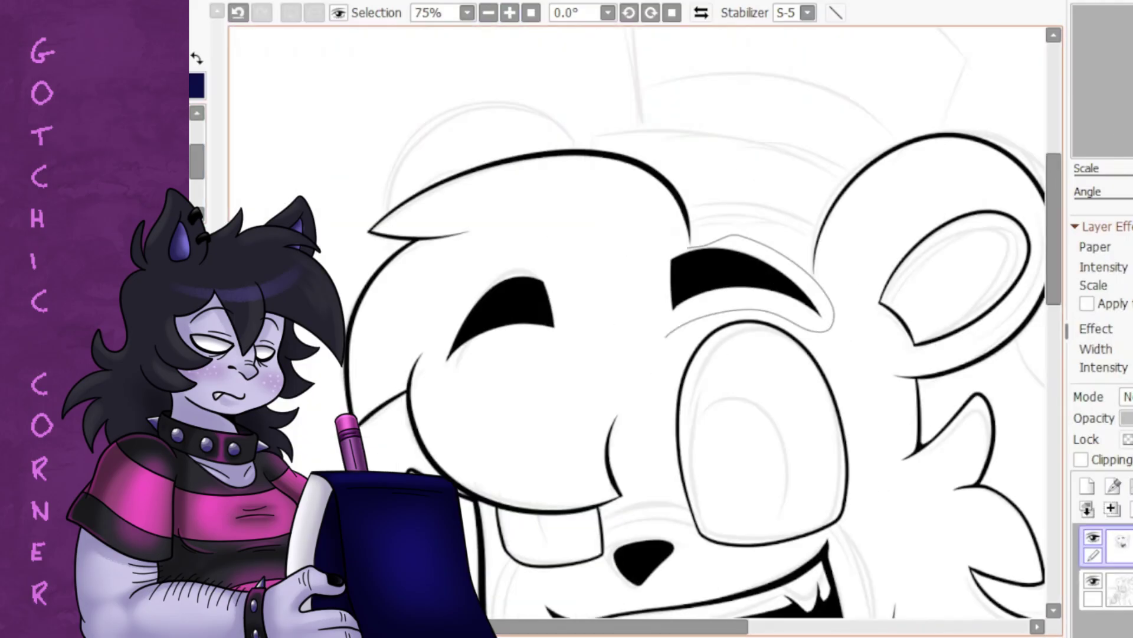
pyautogui.hotkey('ctrl', 't')
pyautogui.hotkey('ctrl', 'z')
# - Ink the head line between the hair and the ear, and the curved neck band beneath the chin
pyautogui.scroll(-3, 731, 165)
pyautogui.scroll(3, 730, 165)
pyautogui.moveTo(671, 222)
pyautogui.mouseDown()
pyautogui.moveTo(494, 222)
pyautogui.moveTo(622, 214)
pyautogui.mouseUp()
pyautogui.scroll(-3, 494, 222)
pyautogui.scroll(3, 622, 214)
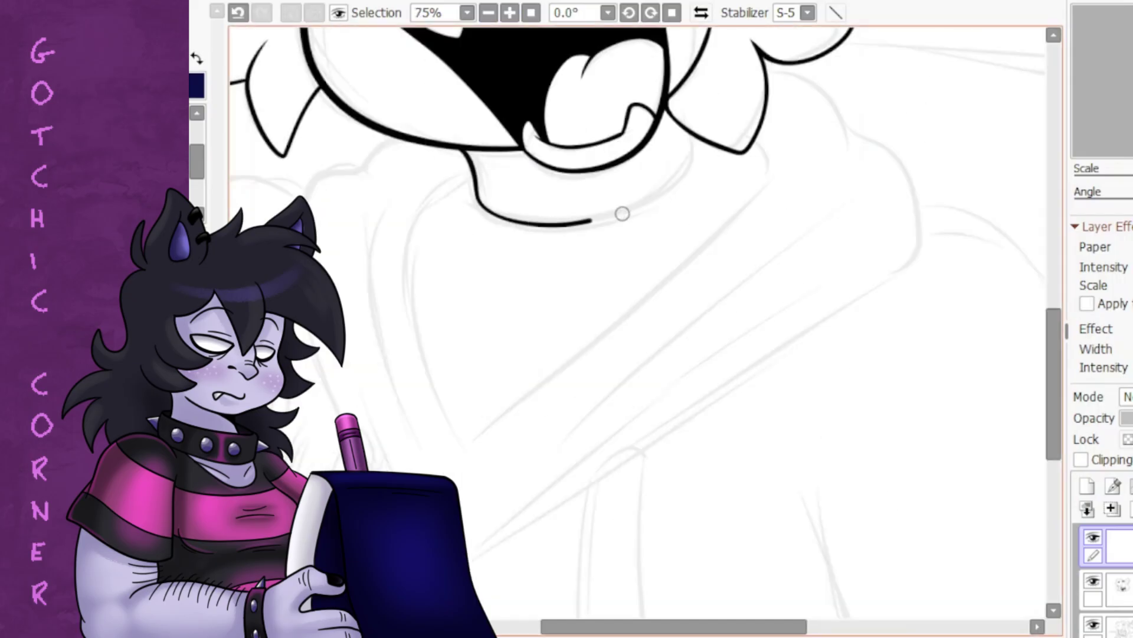
pyautogui.hotkey('ctrl', 'z')
pyautogui.moveTo(475, 189)
pyautogui.mouseDown()
pyautogui.moveTo(679, 148)
pyautogui.moveTo(693, 131)
pyautogui.mouseUp()
pyautogui.scroll(3, 693, 131)
# - Ink the V-shaped hood collar around the neck with its fold lines, joining it to the cheek fur
pyautogui.scroll(-5, 694, 131)
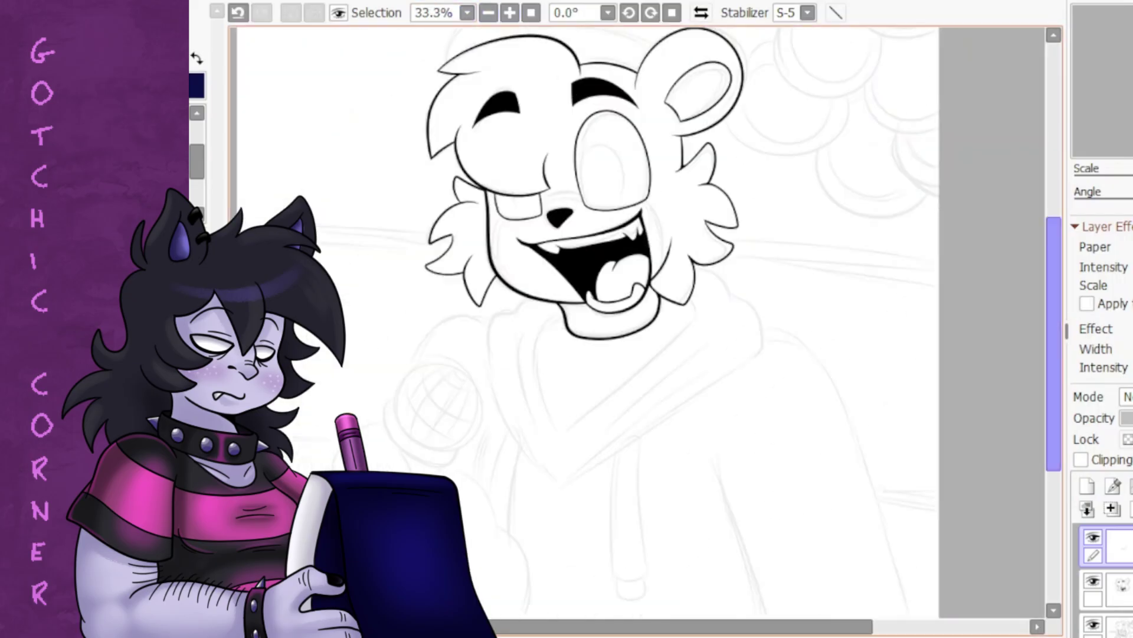
pyautogui.scroll(1, 638, 594)
pyautogui.moveTo(405, 253); pyautogui.dragTo(505, 422)
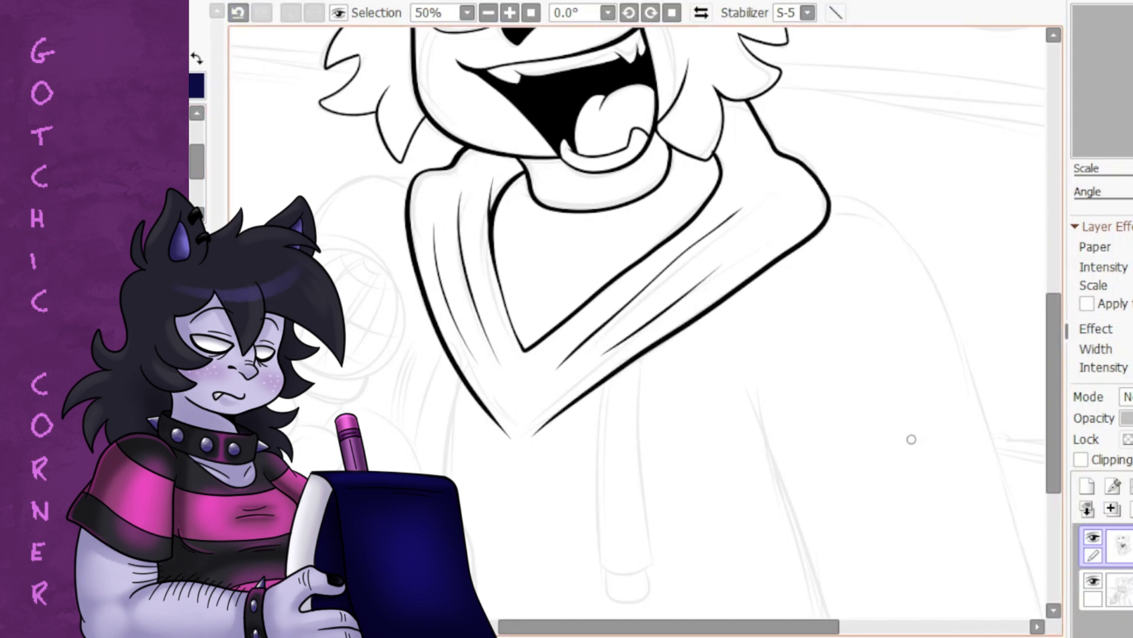
pyautogui.scroll(2, 781, 230)
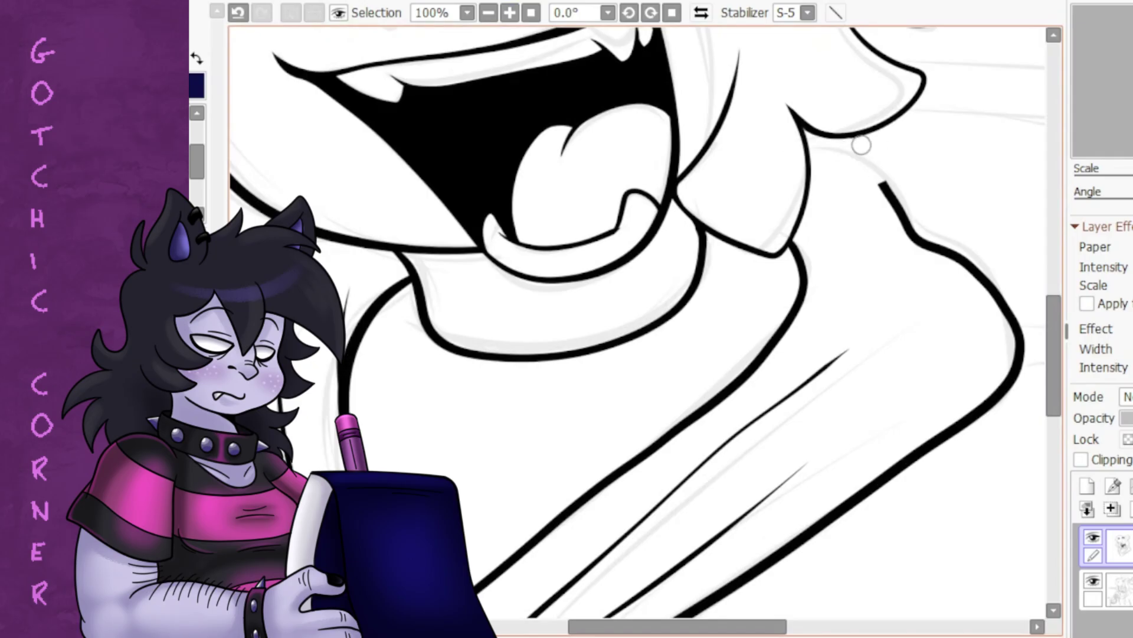
pyautogui.scroll(-3, 821, 156)
pyautogui.scroll(1, 710, 599)
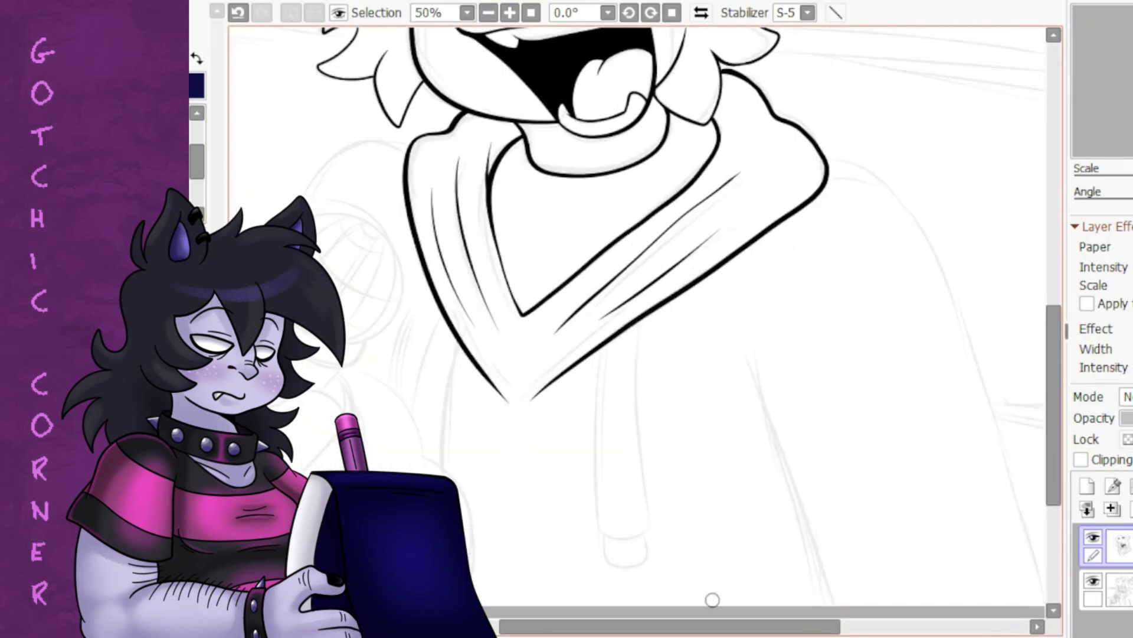
# - Ink the crease line between the sleeve and the torso below the hood collar
pyautogui.moveTo(710, 599); pyautogui.dragTo(596, 164)
pyautogui.hscroll(-5, 506, 277)
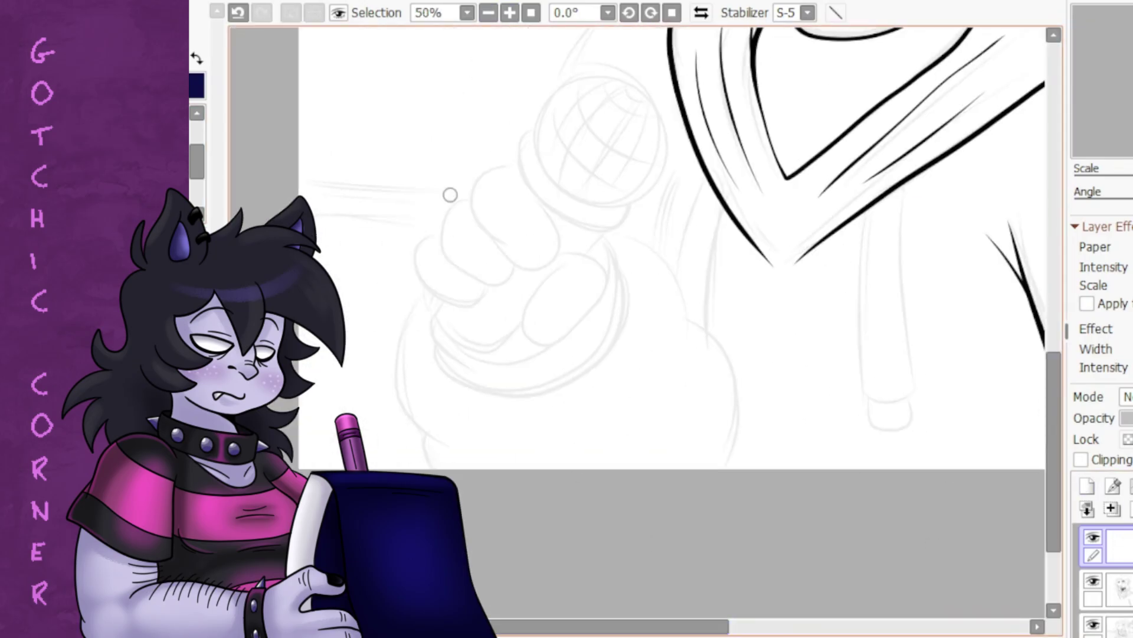
# - Ink the three curled fingers and the rounded thumb of the hand gripping the microphone
pyautogui.moveTo(595, 256); pyautogui.dragTo(566, 264)
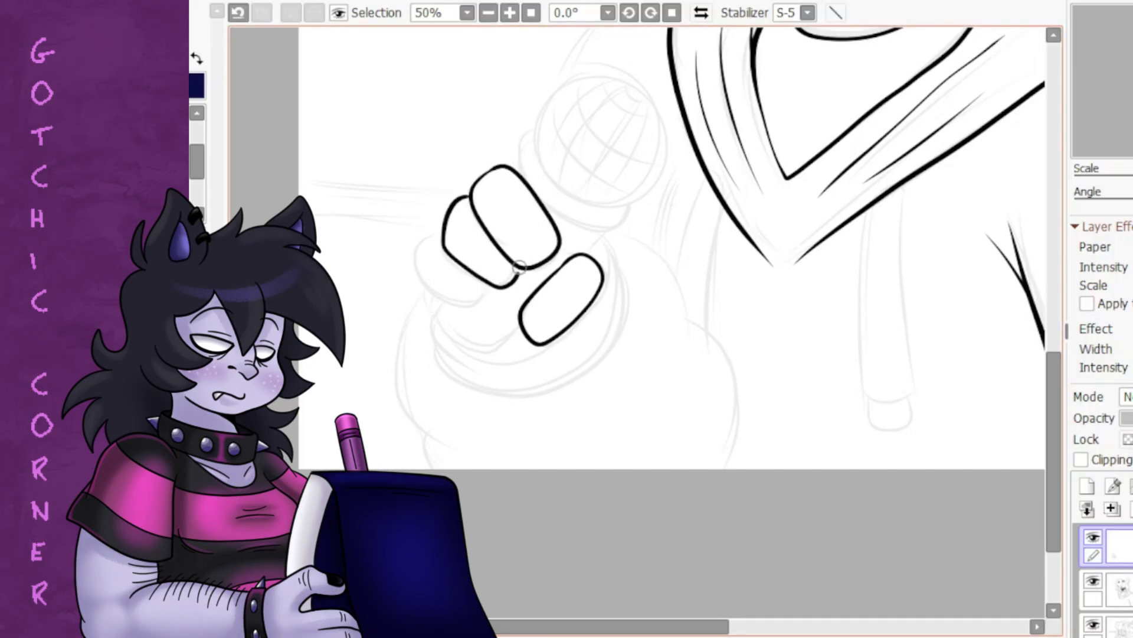
pyautogui.scroll(2, 441, 233)
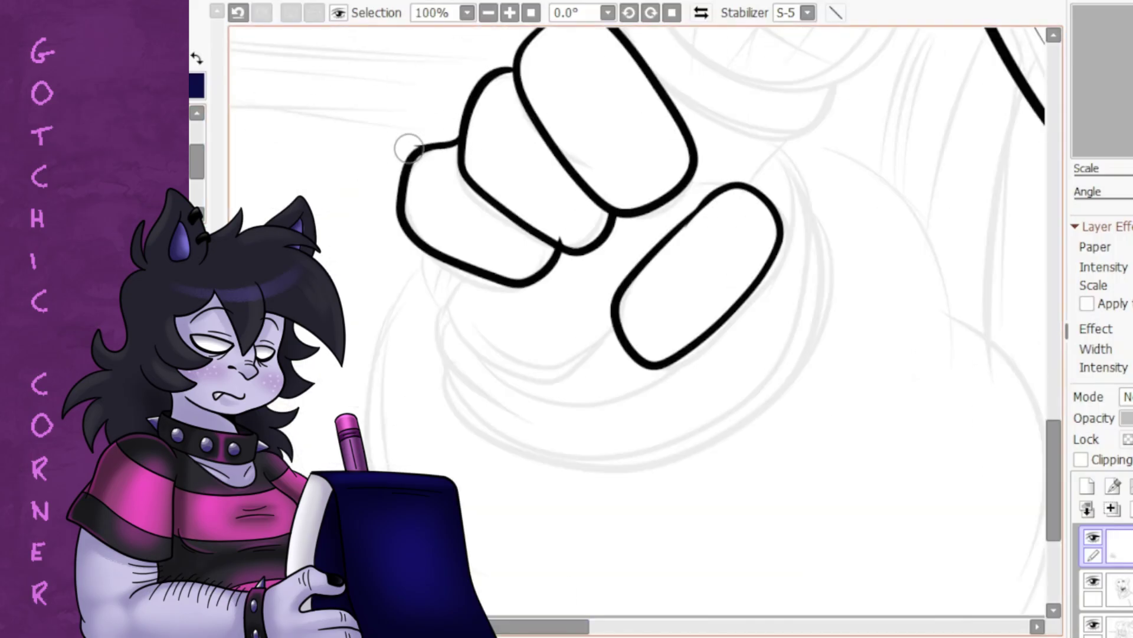
pyautogui.scroll(-2, 483, 153)
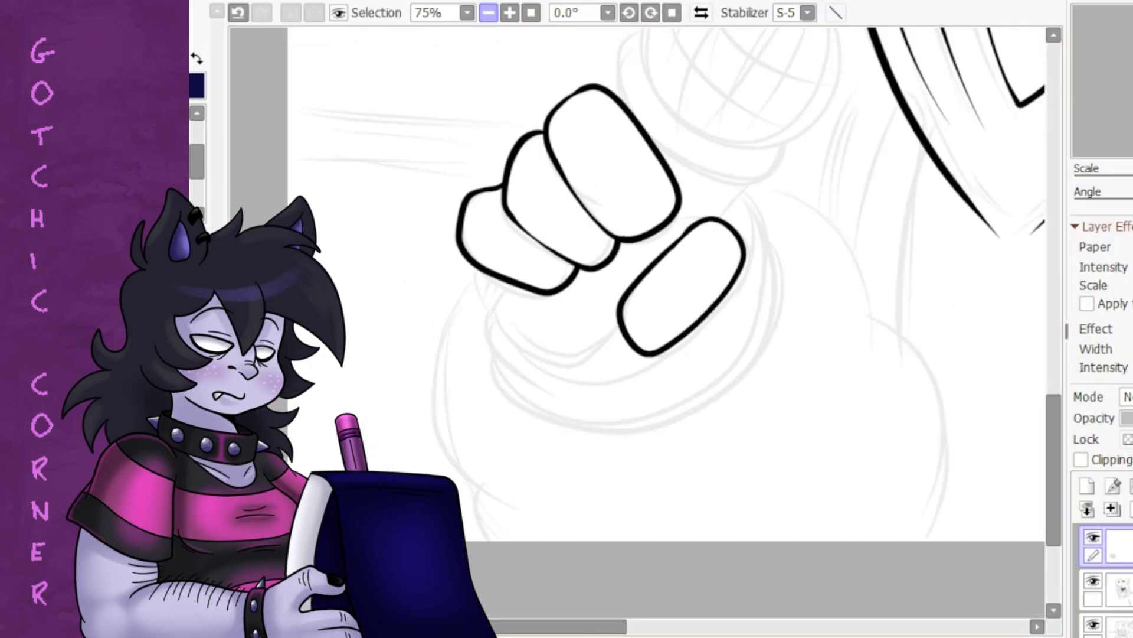
pyautogui.scroll(1, 483, 153)
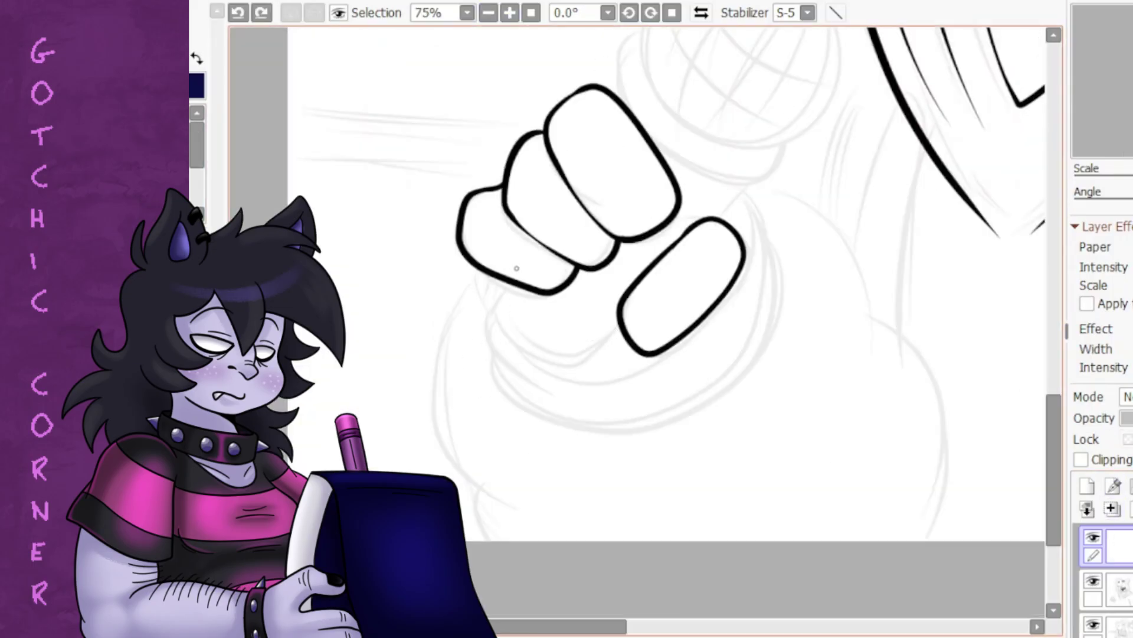
# - Ink the microphone handle passing through the fist and the curved collar ring beneath the microphone head
pyautogui.moveTo(564, 381)
pyautogui.mouseDown()
pyautogui.moveTo(728, 223)
pyautogui.moveTo(746, 188)
pyautogui.mouseUp()
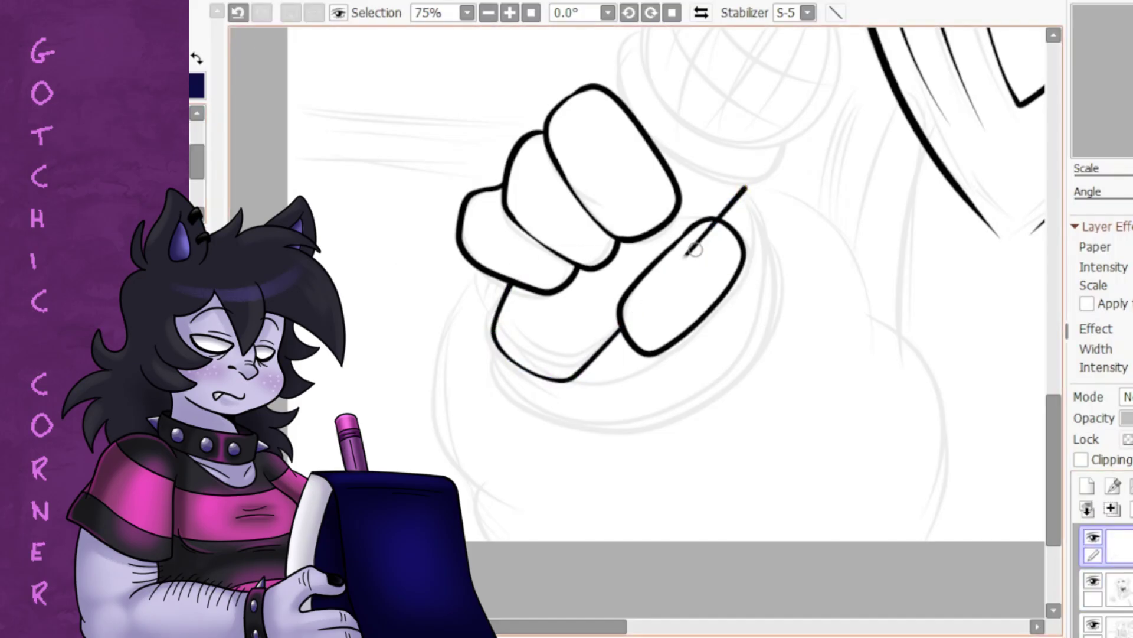
pyautogui.press('Delete')
pyautogui.press('Delete')
pyautogui.press('Delete')
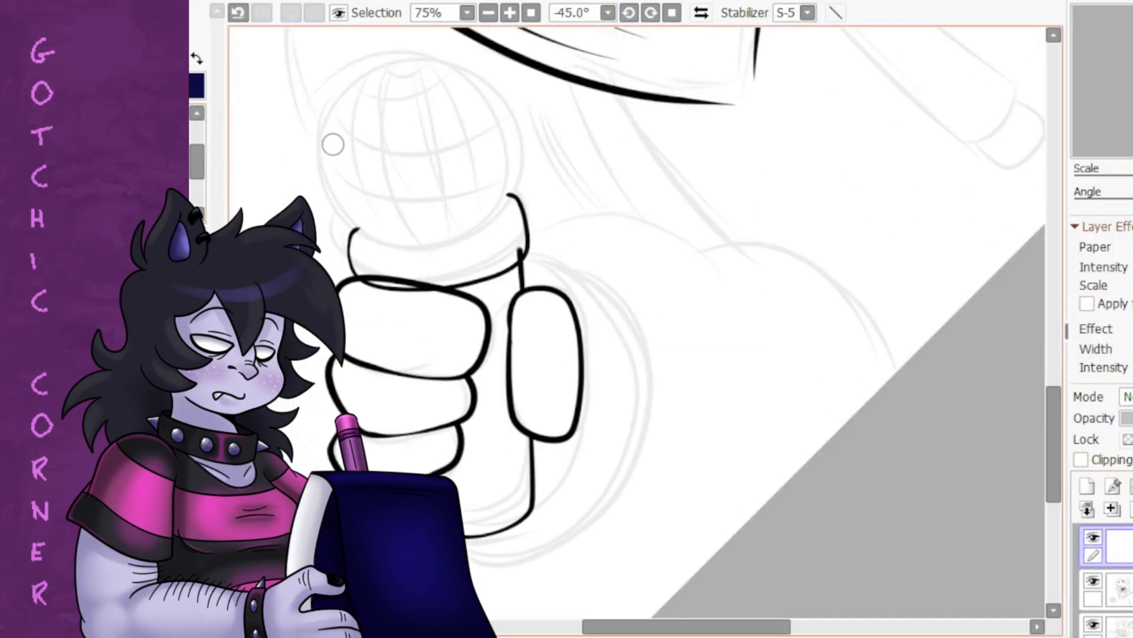
pyautogui.moveTo(357, 229); pyautogui.dragTo(365, 223)
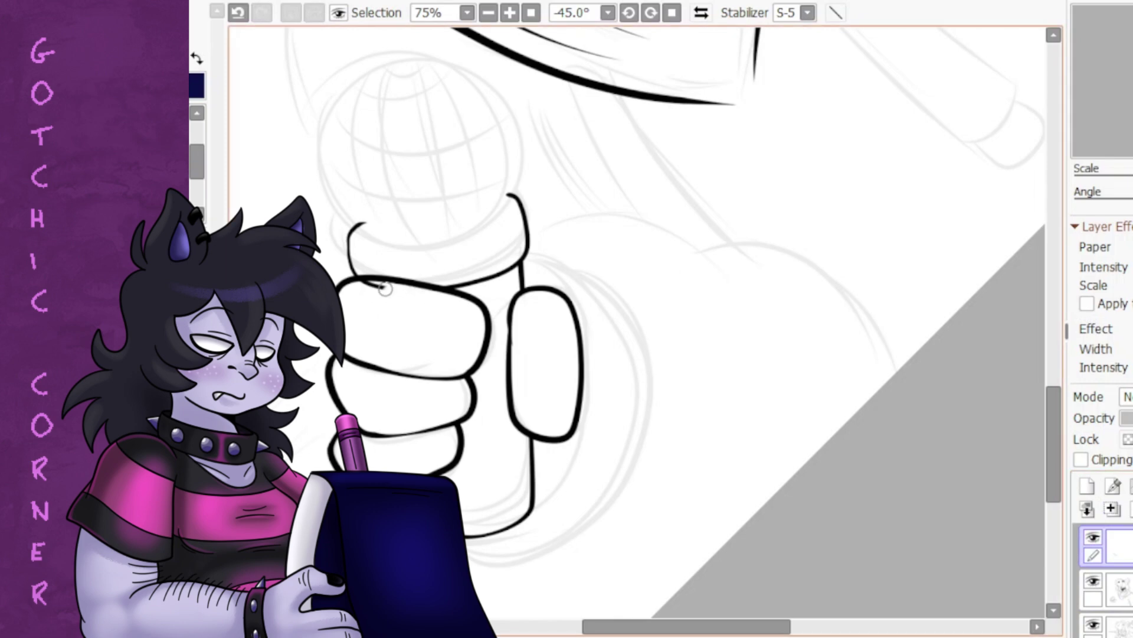
# - Ink the round microphone head with its curved grid lines
pyautogui.moveTo(512, 200); pyautogui.dragTo(401, 57)
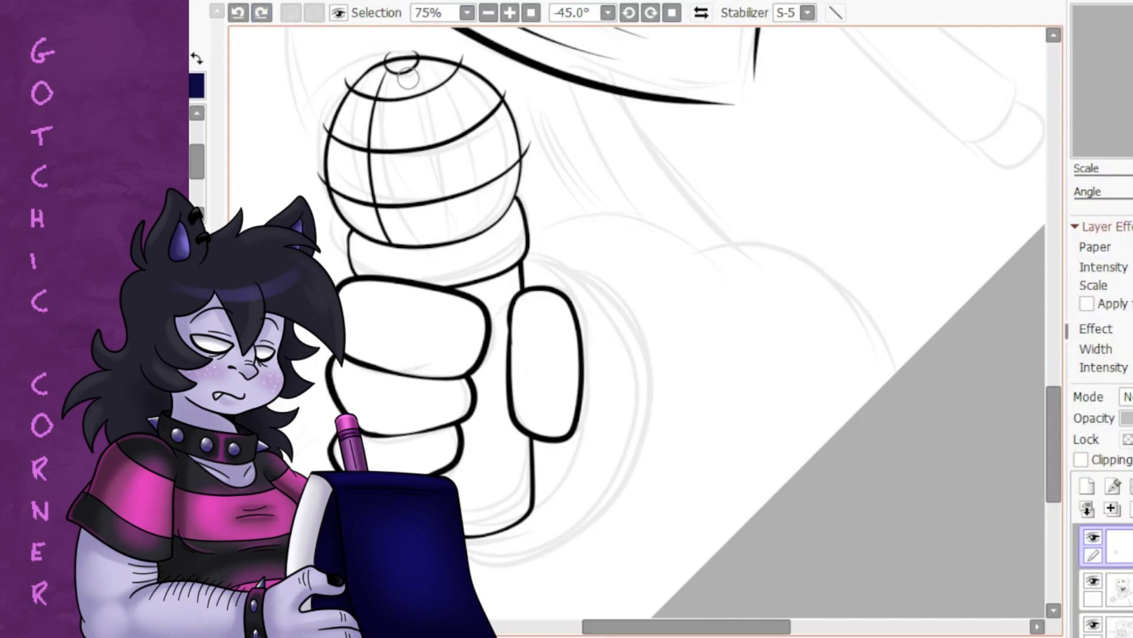
pyautogui.press('Home')
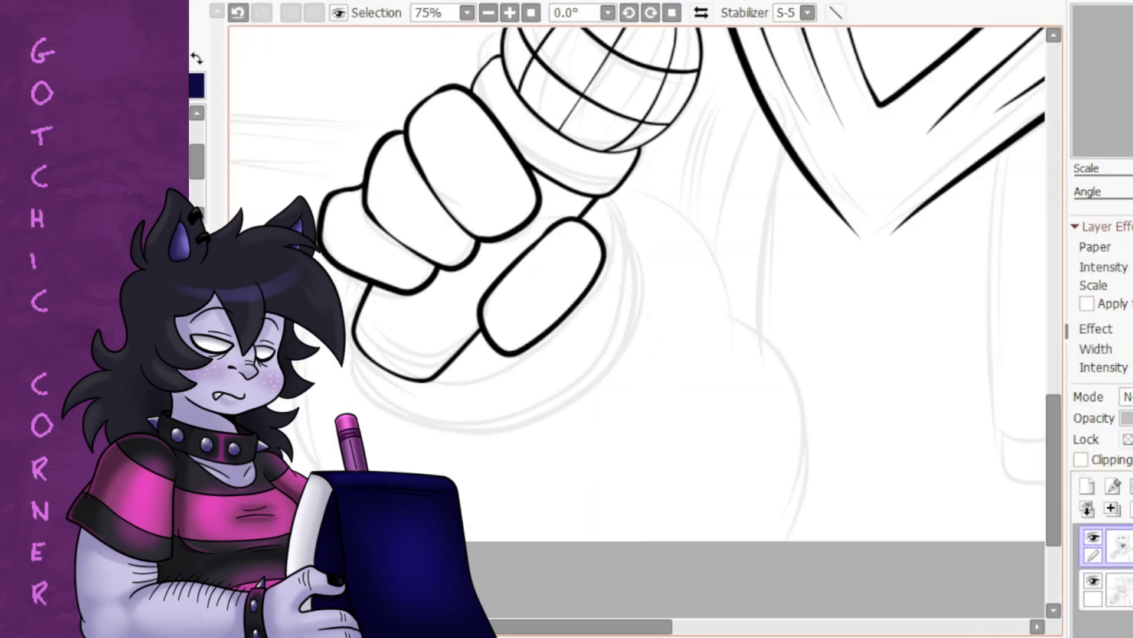
pyautogui.hotkey('ctrl', '-')
pyautogui.hotkey('ctrl', '-')
pyautogui.hotkey('ctrl', '-')
# - Ink the palm edge beneath the thumb and the thick sleeve cuff wrapping around the wrist
pyautogui.hotkey('ctrl', '+')
pyautogui.hotkey('ctrl', '+')
pyautogui.hotkey('ctrl', '+')
pyautogui.moveTo(456, 324); pyautogui.dragTo(512, 394)
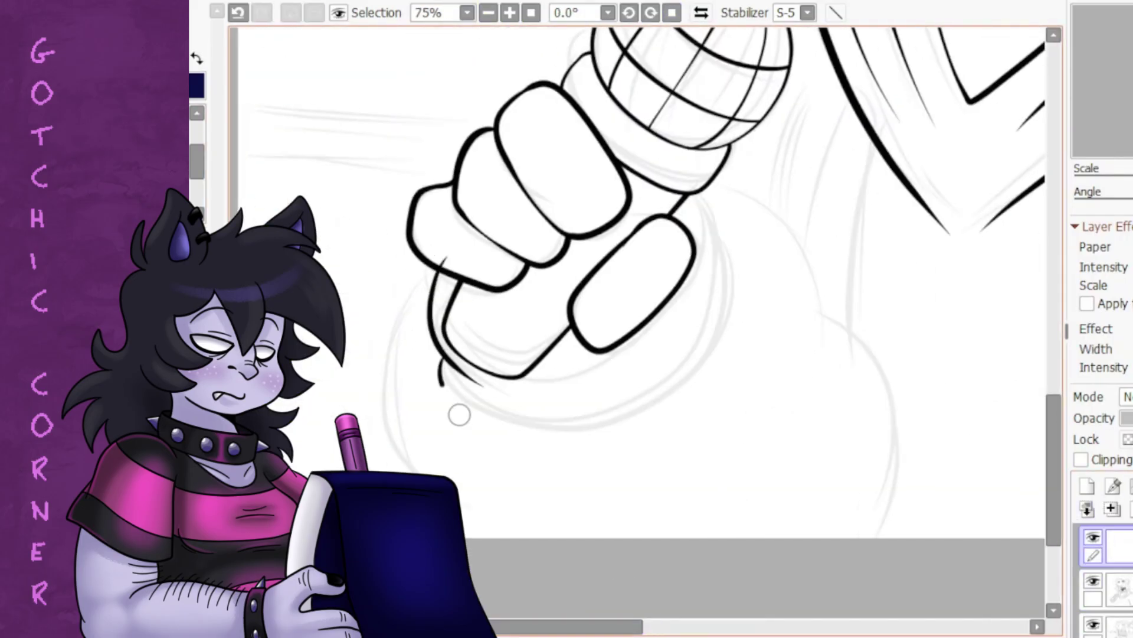
pyautogui.moveTo(440, 361); pyautogui.dragTo(698, 195)
pyautogui.hotkey('ctrl', 'z')
pyautogui.hotkey('ctrl', '+')
pyautogui.hotkey('ctrl', '+')
pyautogui.hotkey('ctrl', '+')
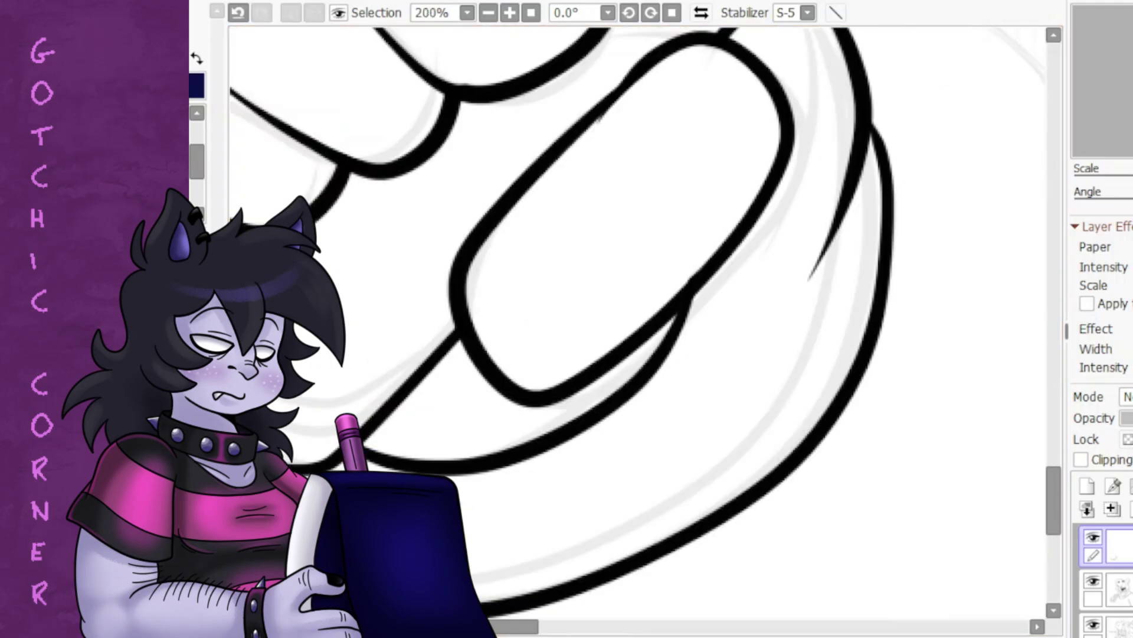
pyautogui.scroll(3, 421, 428)
pyautogui.scroll(-3, 431, 316)
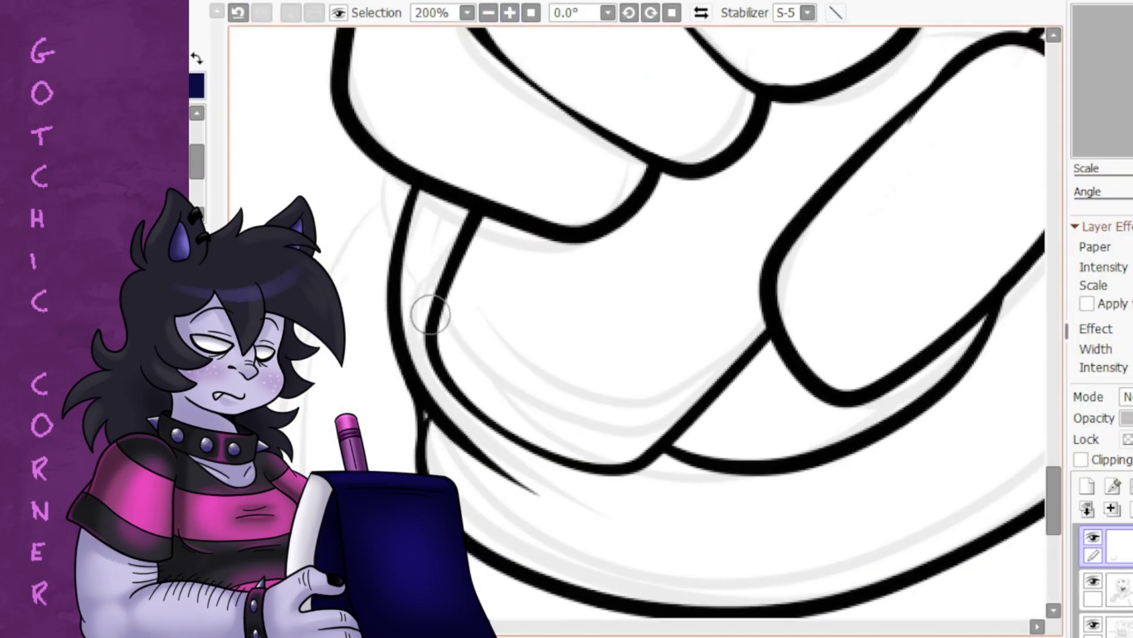
# - Ink curved fold lines inside the sleeve cuff and clean up the overlapping stroke ends
pyautogui.hotkey('ctrl', '-')
pyautogui.hotkey('ctrl', '-')
pyautogui.hotkey('ctrl', '-')
pyautogui.hotkey('ctrl', '-')
pyautogui.hotkey('ctrl', '-')
pyautogui.hotkey('ctrl', '-')
pyautogui.hotkey('ctrl', '+')
pyautogui.hotkey('ctrl', '+')
pyautogui.hotkey('ctrl', '+')
pyautogui.hotkey('ctrl', '+')
pyautogui.hotkey('ctrl', 'y')
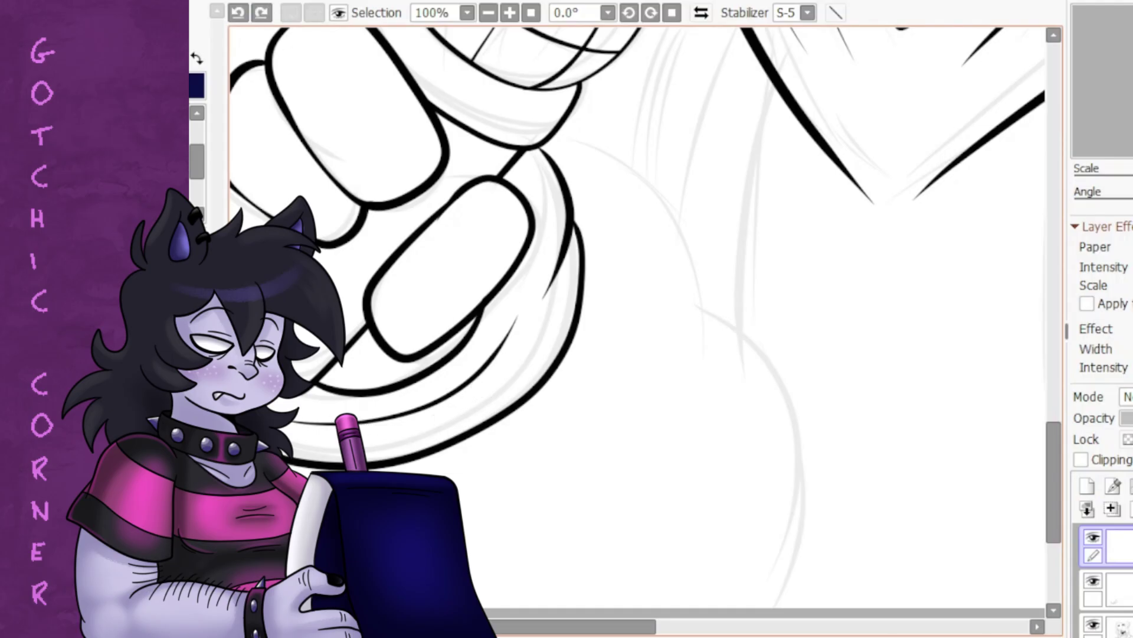
pyautogui.hotkey('ctrl', 'y')
# - Merge the hand and cuff ink into the main line art layer
pyautogui.hotkey('ctrl', '-')
pyautogui.hotkey('ctrl', '-')
pyautogui.hotkey('ctrl', '-')
pyautogui.hotkey('ctrl', '-')
pyautogui.hotkey('ctrl', '+')
pyautogui.hotkey('ctrl', '+')
pyautogui.hotkey('ctrl', '+')
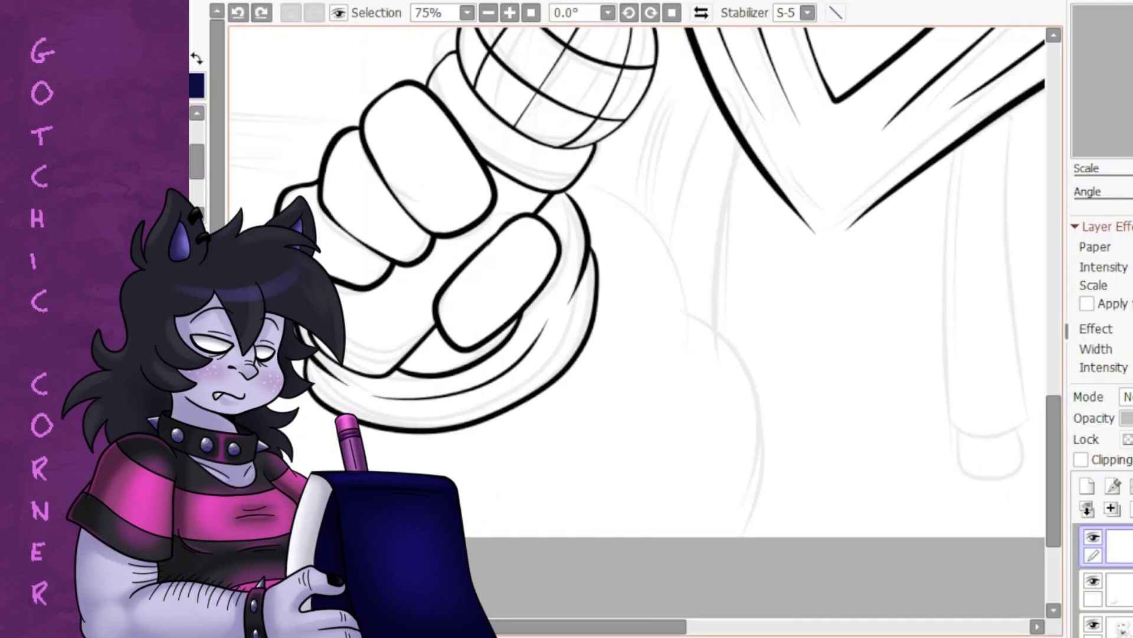
pyautogui.hotkey('ctrl', 'e')
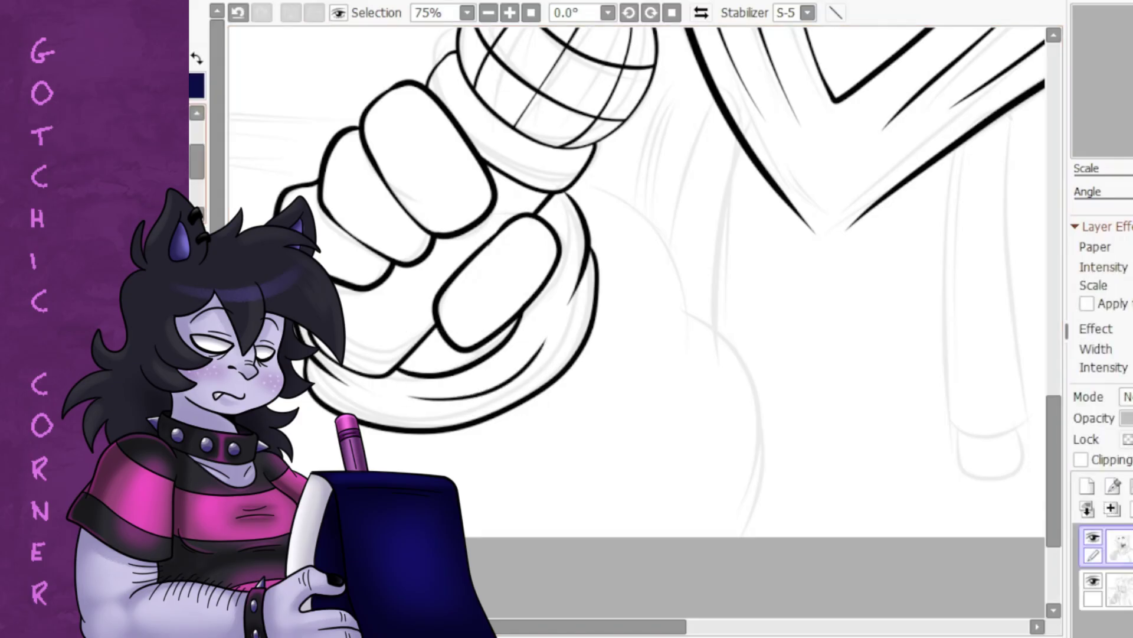
# - Add a new layer and shift the inked hand and microphone up and away from the torso
pyautogui.hotkey('ctrl', '-')
pyautogui.hotkey('ctrl', '-')
pyautogui.hotkey('ctrl', '-')
pyautogui.hotkey('ctrl', 'shift', 'n')
pyautogui.click(1107, 587)
pyautogui.moveTo(544, 266); pyautogui.dragTo(505, 225)
pyautogui.click(1109, 546)
# - Try to ink the forearm sleeve outline below the cuff
pyautogui.moveTo(463, 314); pyautogui.dragTo(512, 406)
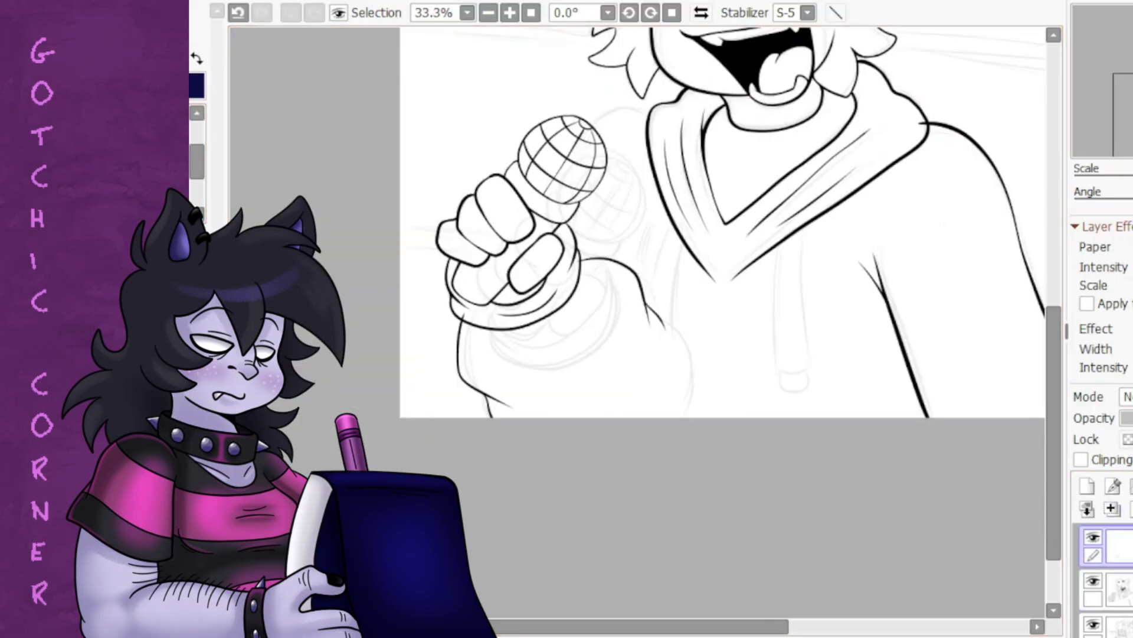
pyautogui.hotkey('ctrl', 'z')
pyautogui.hotkey('ctrl', 'z')
# - Raise and tilt the inked hand and microphone, and ink both sides of the forearm sleeve below the cuff
pyautogui.hotkey('ctrl', 't')
pyautogui.moveTo(520, 224)
pyautogui.mouseDown()
pyautogui.moveTo(497, 196)
pyautogui.moveTo(519, 204)
pyautogui.mouseUp()
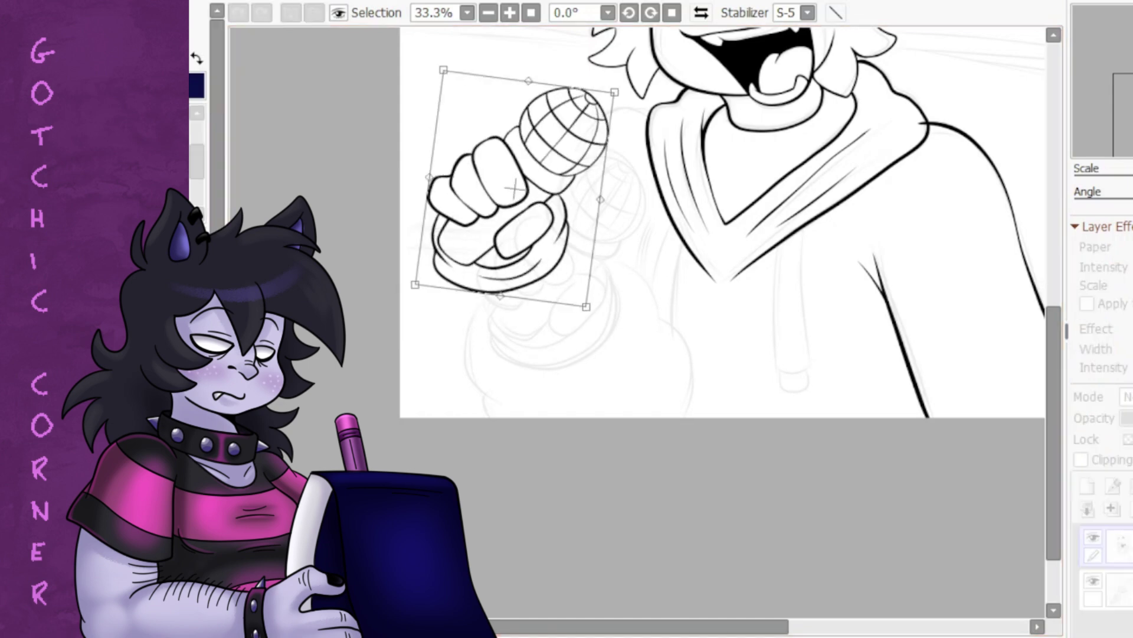
pyautogui.press('Return')
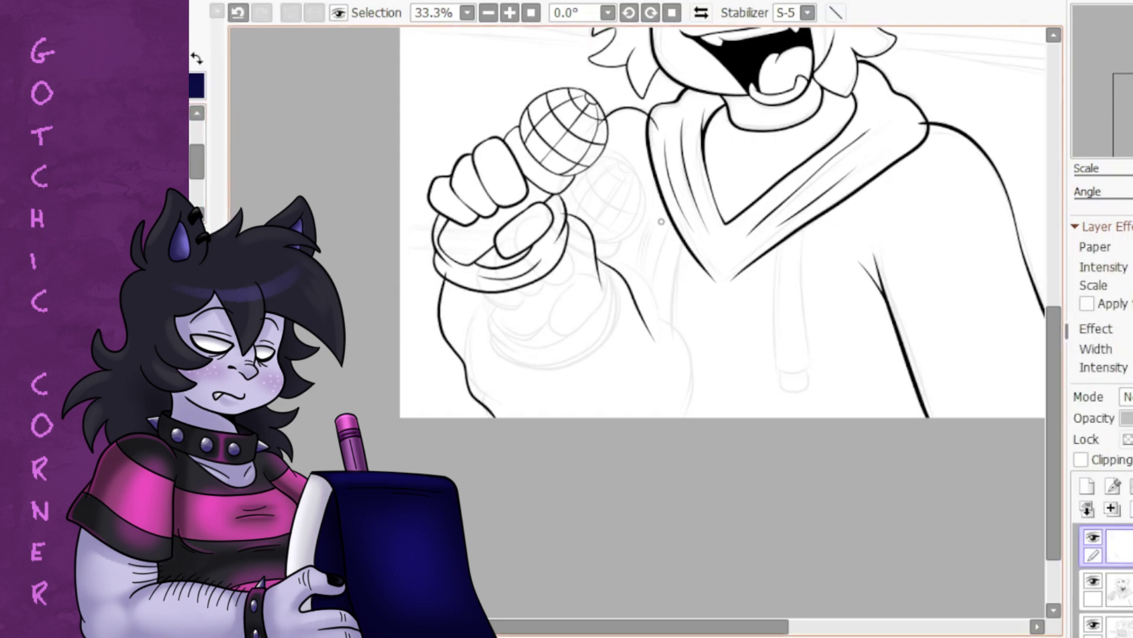
pyautogui.hotkey('ctrl', 'z')
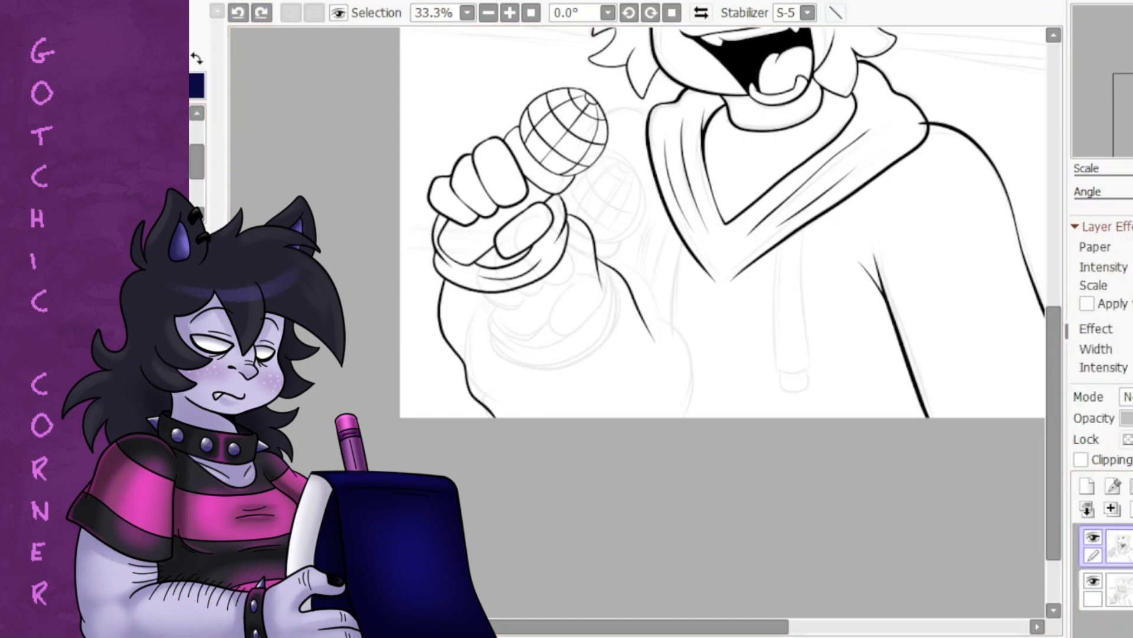
# - Lasso the hand, microphone and sleeve and transform them together slightly higher and farther from the torso
pyautogui.moveTo(425, 148); pyautogui.dragTo(416, 407)
pyautogui.hotkey('ctrl', 't')
pyautogui.moveTo(655, 83); pyautogui.dragTo(646, 57)
pyautogui.press('Return')
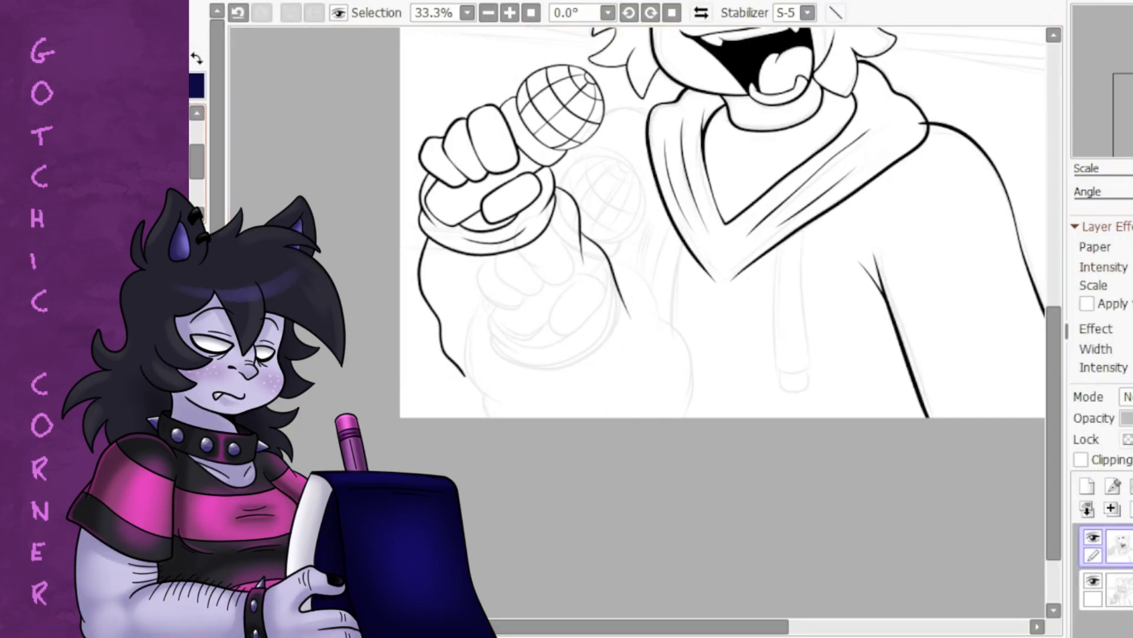
# - Extend the raised sleeve to the canvas edge, and ink the torso side line and the shoulder beside the hood
pyautogui.hotkey('ctrl', '+')
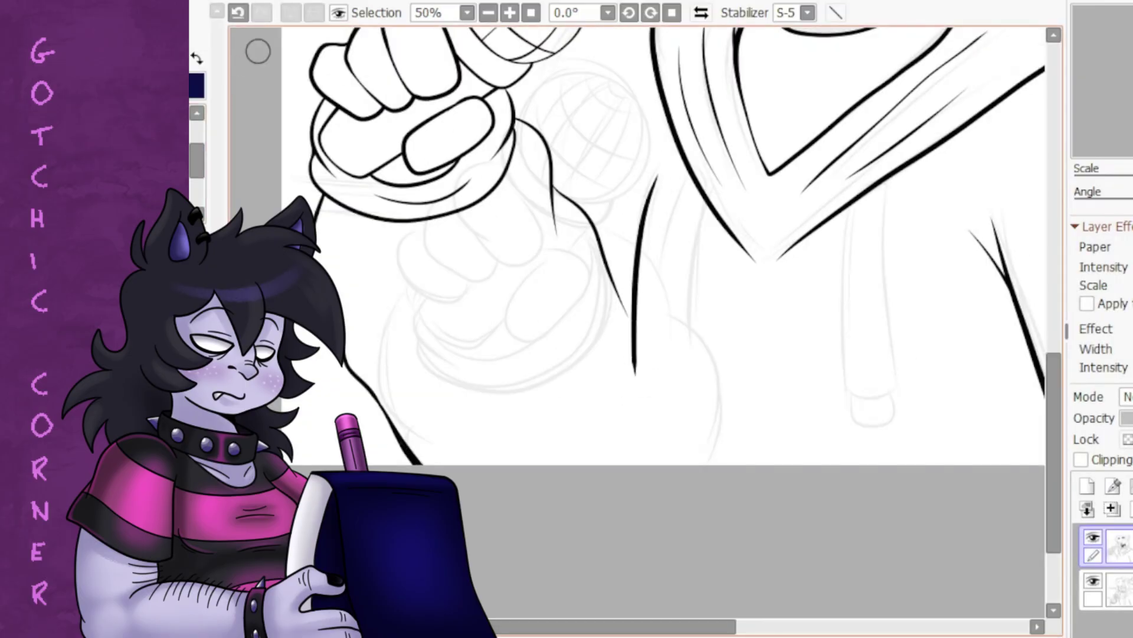
pyautogui.hotkey('ctrl', '-')
pyautogui.hotkey('ctrl', '-')
pyautogui.hotkey('ctrl', '-')
pyautogui.hotkey('ctrl', '+')
pyautogui.hotkey('ctrl', 'z')
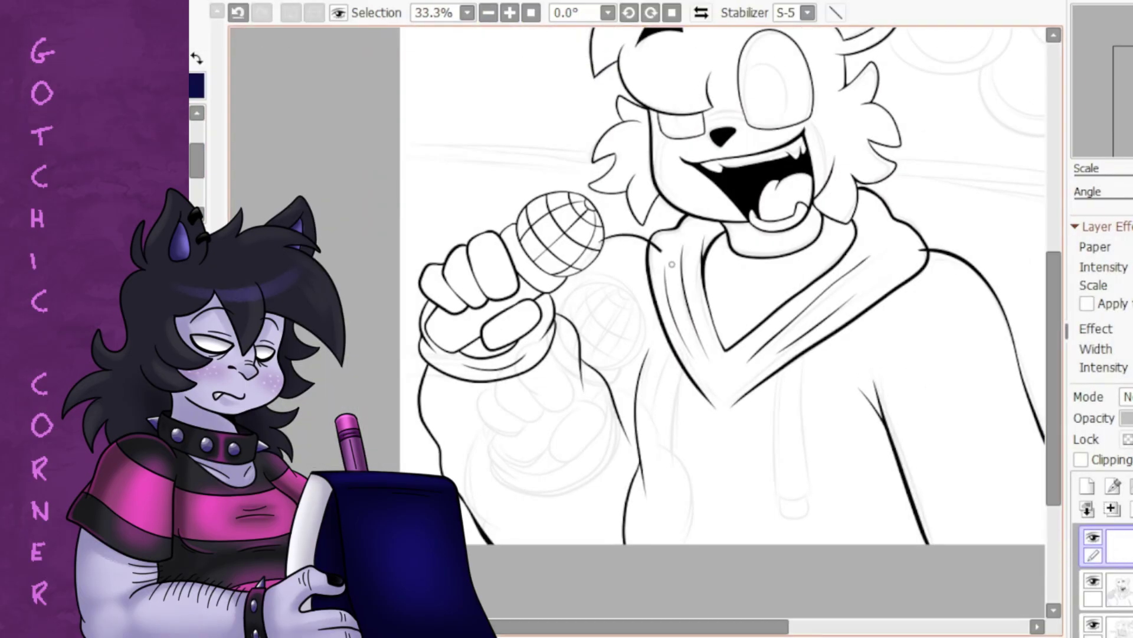
# - Join the shoulder line to the microphone head and ink the short arm line between the microphone and the sleeve
pyautogui.hotkey('ctrl', '+')
pyautogui.hotkey('ctrl', '+')
pyautogui.hotkey('ctrl', '-')
pyautogui.hotkey('ctrl', '-')
pyautogui.hotkey('ctrl', '+')
pyautogui.hotkey('ctrl', '+')
pyautogui.moveTo(466, 306); pyautogui.dragTo(518, 201)
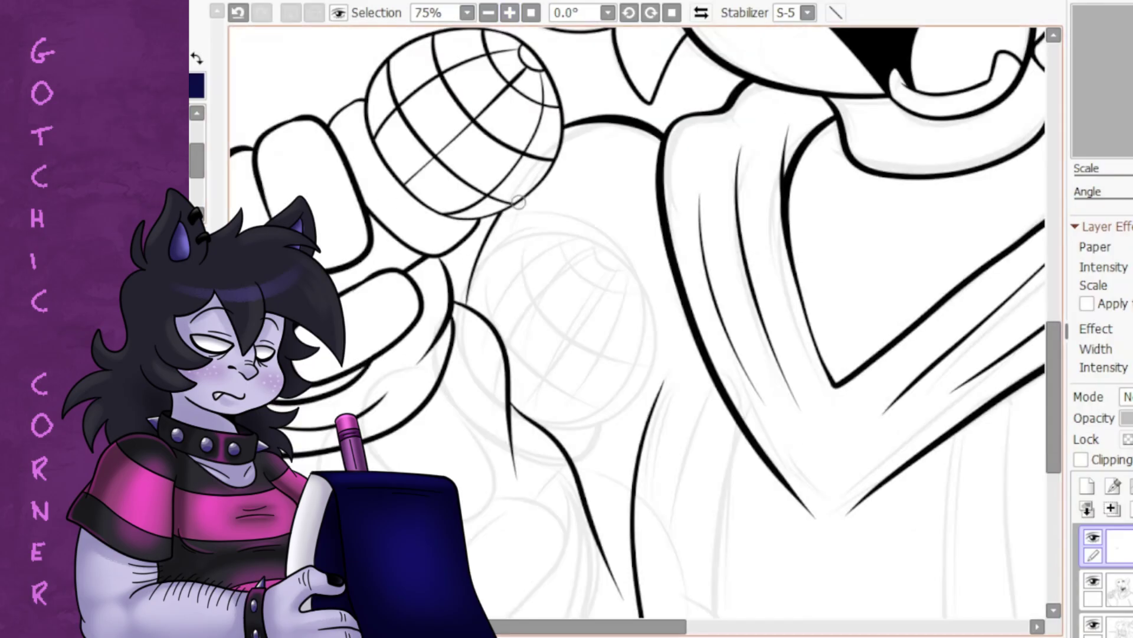
# - Rework the torso side line into two overlapping strokes that form a fold near the canvas's lower edge
pyautogui.hotkey('ctrl', '-')
pyautogui.hotkey('ctrl', '-')
pyautogui.hotkey('ctrl', '-')
pyautogui.hotkey('ctrl', '+')
pyautogui.hotkey('ctrl', '+')
pyautogui.hotkey('ctrl', '+')
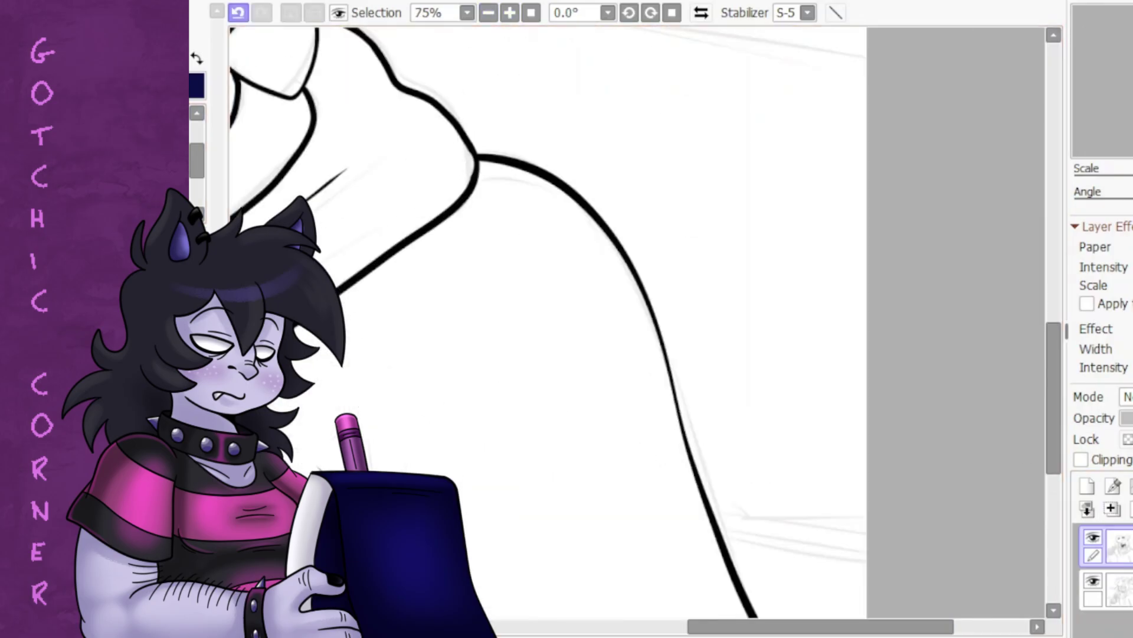
pyautogui.hotkey('ctrl', '-')
pyautogui.hotkey('ctrl', '-')
pyautogui.hotkey('ctrl', '-')
pyautogui.hotkey('ctrl', '+')
pyautogui.hotkey('ctrl', '+')
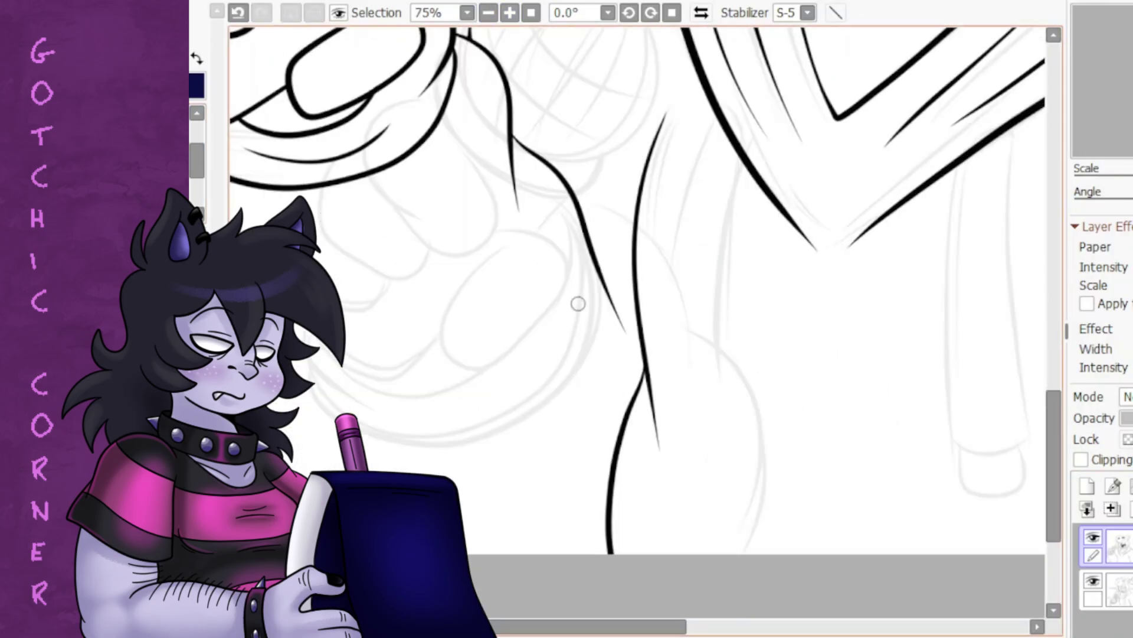
# - Extend the inner sleeve line down to the torso fold and add a small crease stroke
pyautogui.hotkey('ctrl', '-')
pyautogui.hotkey('ctrl', '-')
pyautogui.moveTo(466, 331); pyautogui.dragTo(575, 292)
pyautogui.hotkey('ctrl', 'z')
pyautogui.hotkey('ctrl', '+')
pyautogui.hotkey('ctrl', '+')
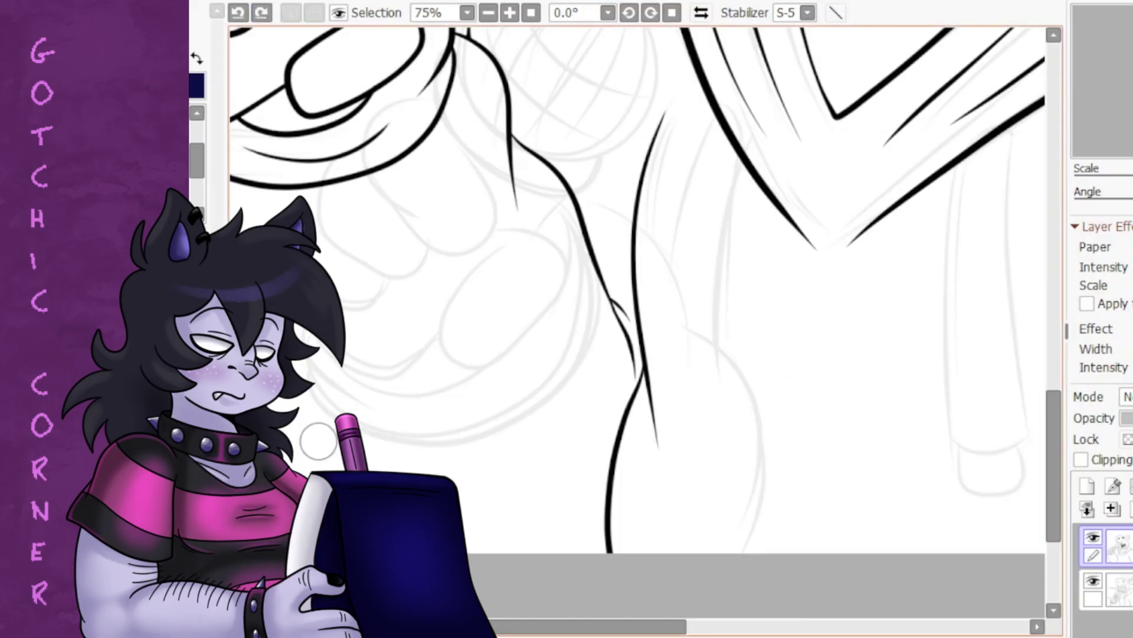
# - Examine the sleeve crease and torso fold up close and against the whole arm
pyautogui.hotkey('ctrl', '-')
pyautogui.hotkey('ctrl', '+')
pyautogui.hotkey('ctrl', '+')
pyautogui.hotkey('ctrl', '+')
pyautogui.hotkey('ctrl', '+')
pyautogui.hotkey('ctrl', '+')
pyautogui.hotkey('ctrl', '-')
pyautogui.hotkey('ctrl', '-')
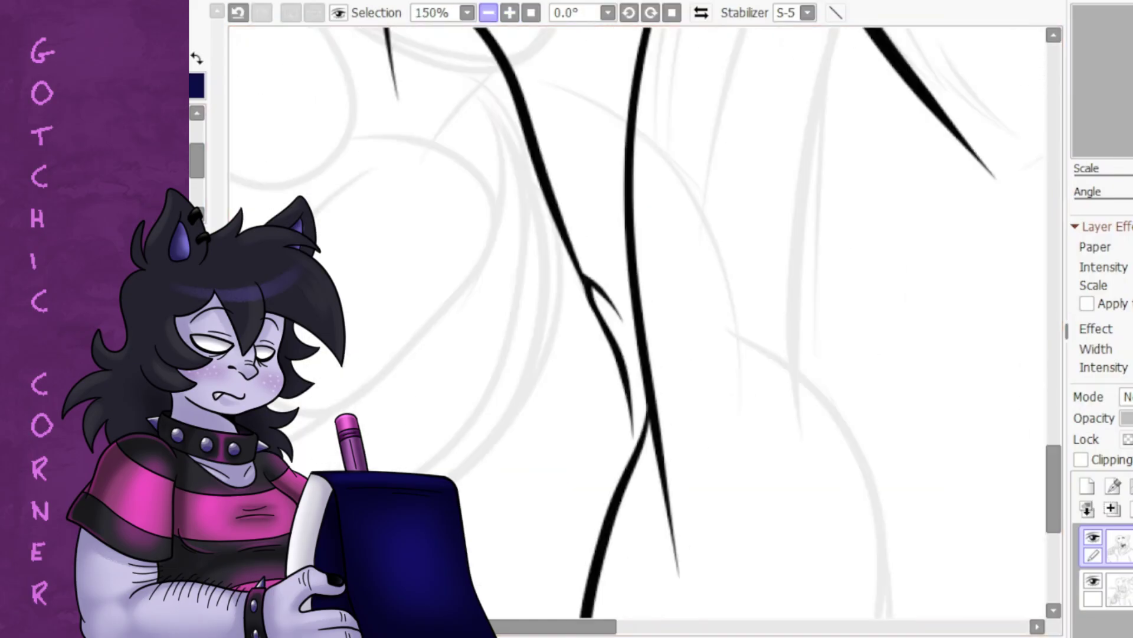
pyautogui.hotkey('ctrl', '-')
pyautogui.hotkey('ctrl', '+')
pyautogui.hotkey('ctrl', '+')
pyautogui.hotkey('ctrl', '+')
pyautogui.hotkey('ctrl', '+')
pyautogui.hotkey('ctrl', '-')
pyautogui.hotkey('ctrl', '-')
pyautogui.hotkey('ctrl', '-')
pyautogui.hotkey('ctrl', '-')
pyautogui.hotkey('ctrl', '-')
pyautogui.hotkey('ctrl', '-')
pyautogui.hotkey('ctrl', '-')
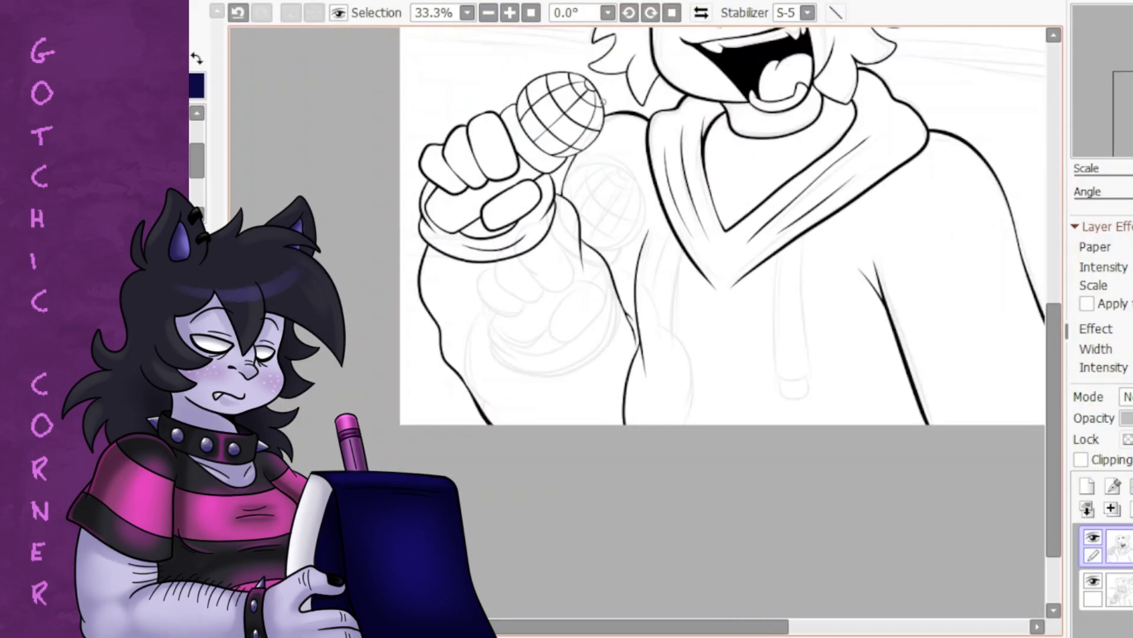
# - Reshape the lower end of the outer sleeve line so it curves outward into the canvas's lower edge
pyautogui.hotkey('ctrl', '+')
pyautogui.hotkey('ctrl', '+')
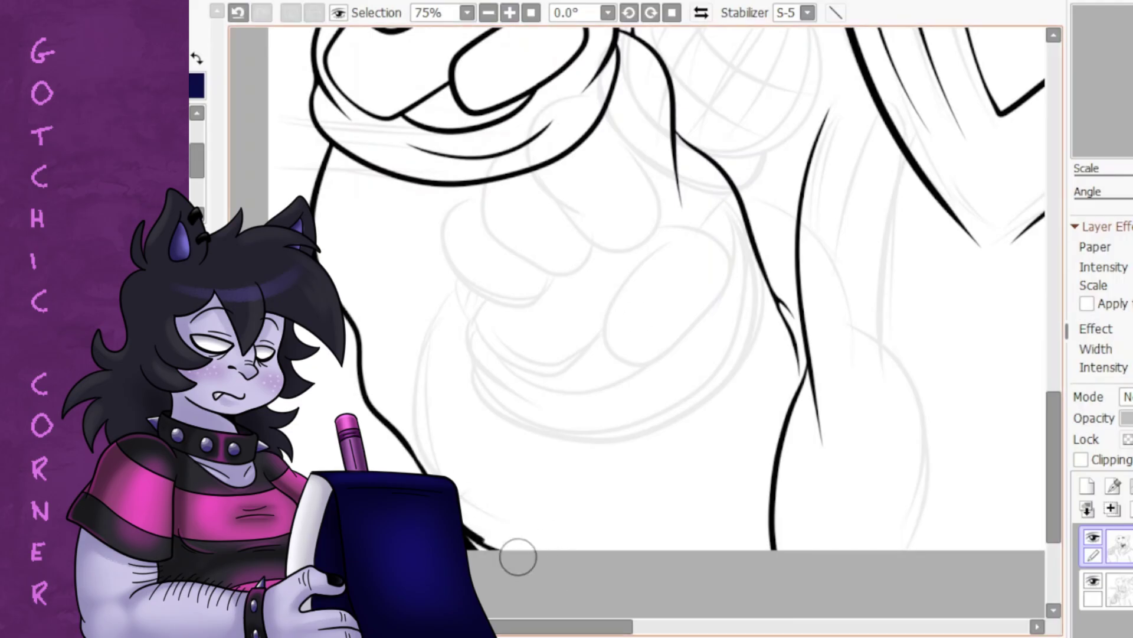
pyautogui.hotkey('ctrl', '-')
pyautogui.hotkey('ctrl', '-')
pyautogui.hotkey('ctrl', '+')
pyautogui.hotkey('ctrl', '+')
pyautogui.hotkey('ctrl', '-')
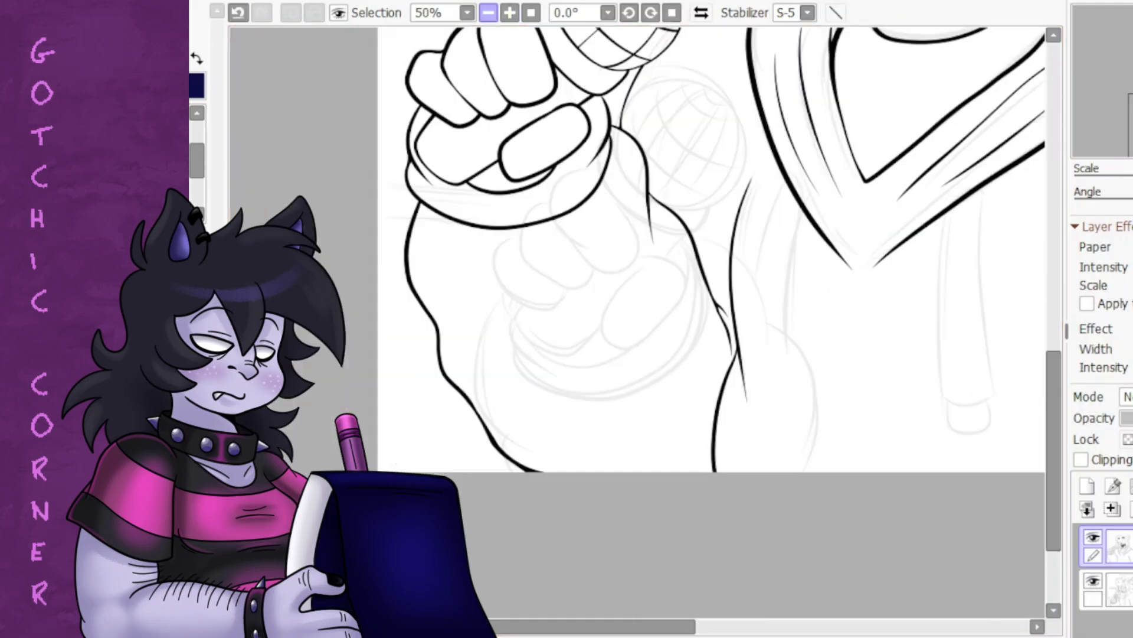
# - Ink the muzzle outline around the nose and mouth, and remove the parts crossing the eyes and jaw
pyautogui.hotkey('ctrl', '-')
pyautogui.hotkey('ctrl', '-')
pyautogui.hotkey('ctrl', '+')
pyautogui.hotkey('ctrl', '+')
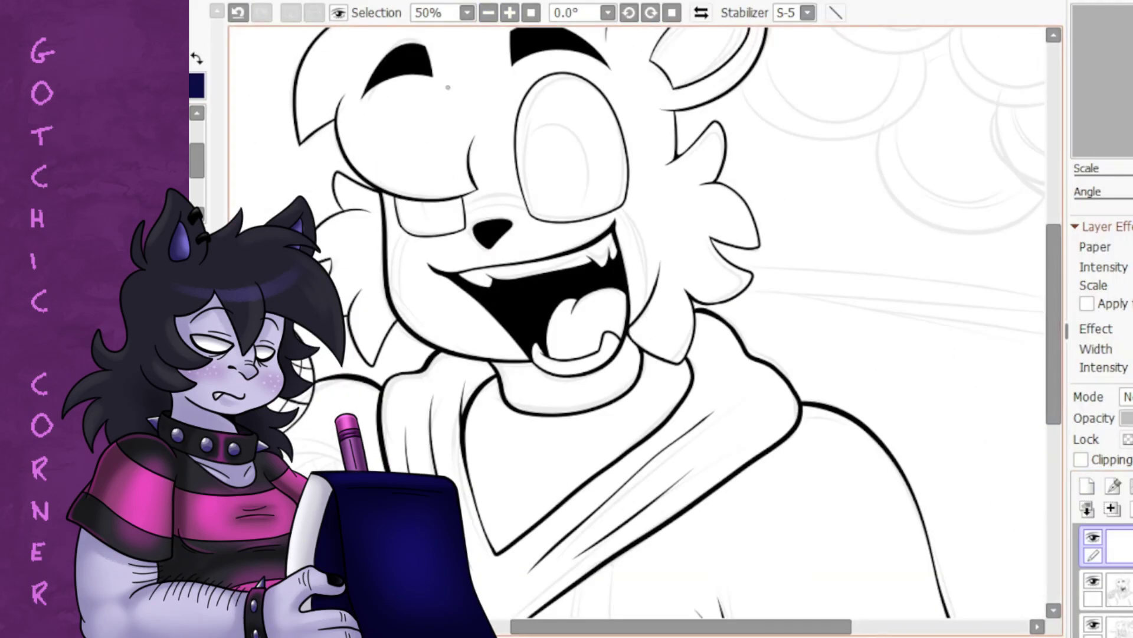
pyautogui.click(651, 265)
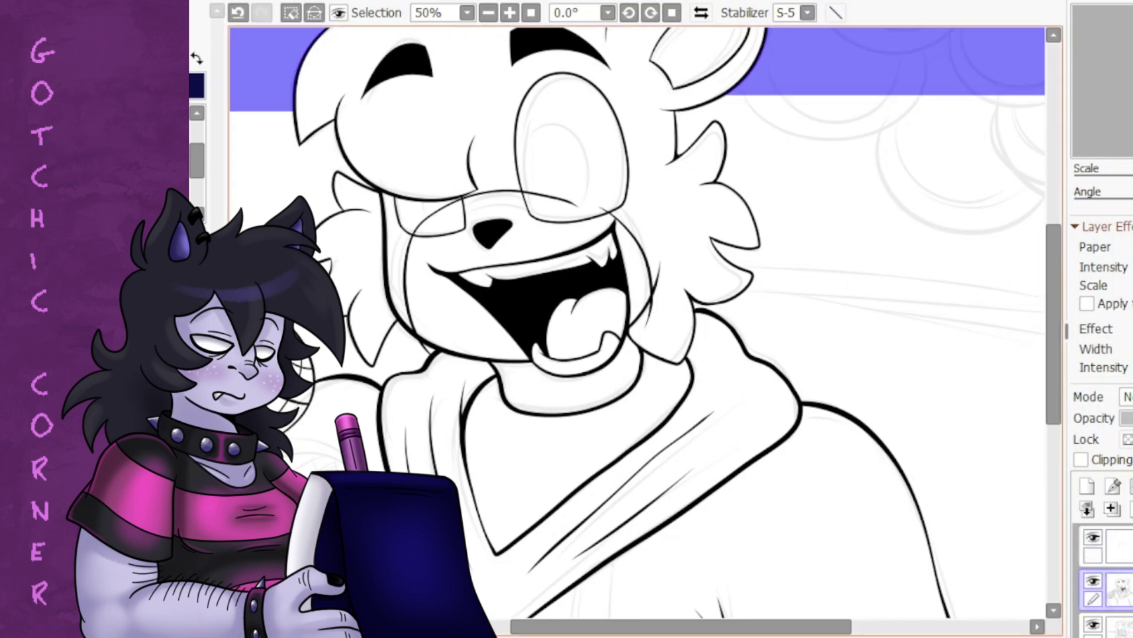
pyautogui.hotkey('ctrl', 'z')
pyautogui.hotkey('ctrl', '+')
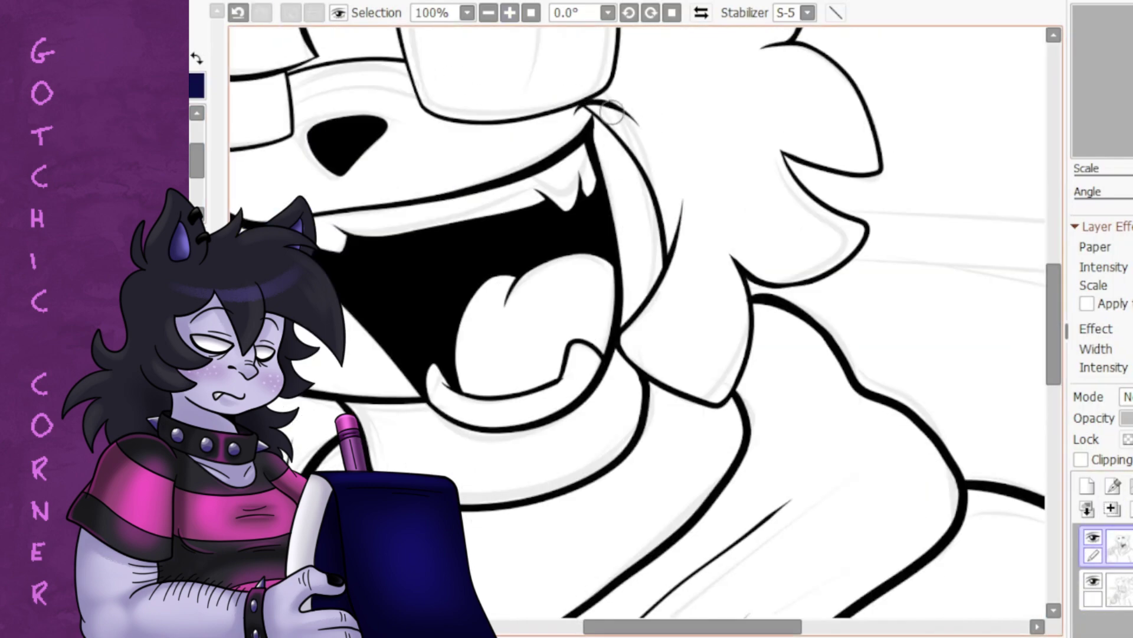
# - Ink the long sides and lower end of the drawstring hanging from the hood's edge, redrawing the side nearer the sleeve
pyautogui.hotkey('ctrl', '-')
pyautogui.hotkey('ctrl', '-')
pyautogui.hotkey('ctrl', '-')
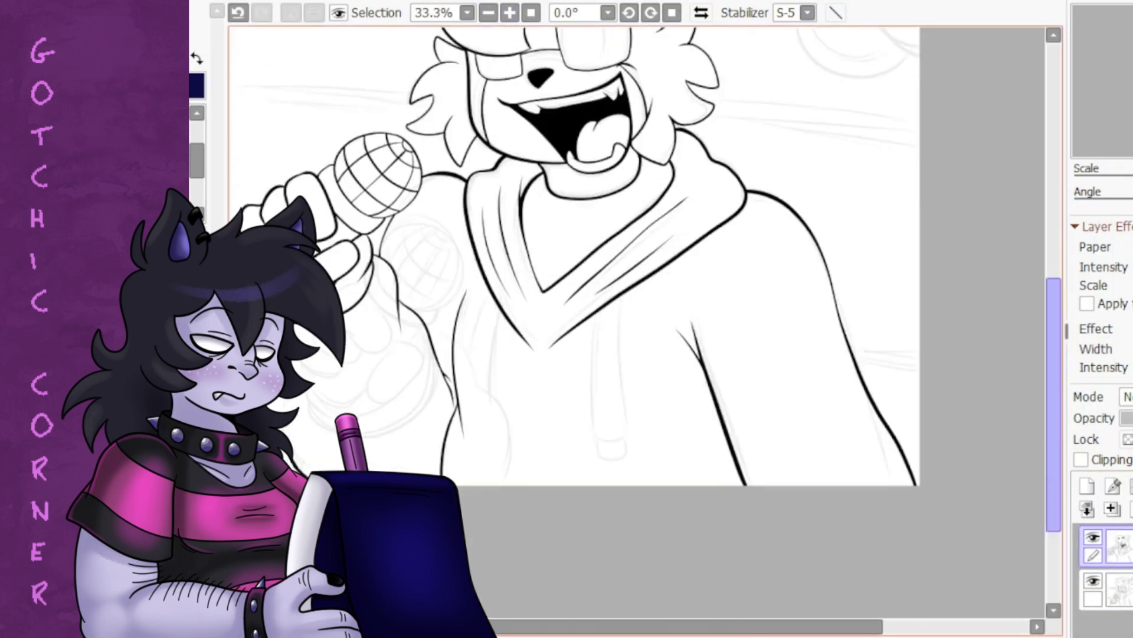
pyautogui.hotkey('ctrl', '+')
pyautogui.hotkey('ctrl', '+')
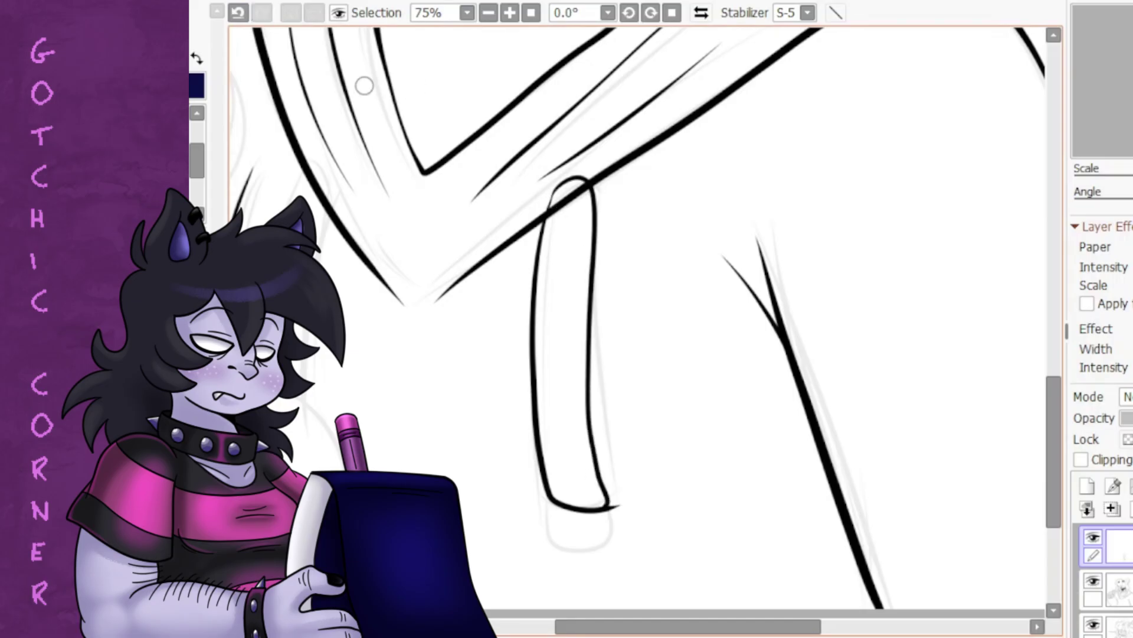
pyautogui.hotkey('ctrl', 'z')
pyautogui.moveTo(590, 184); pyautogui.dragTo(608, 484)
pyautogui.scroll(-2, 643, 318)
pyautogui.press('h')
pyautogui.moveTo(679, 298); pyautogui.dragTo(659, 434)
pyautogui.hotkey('ctrl', 'z')
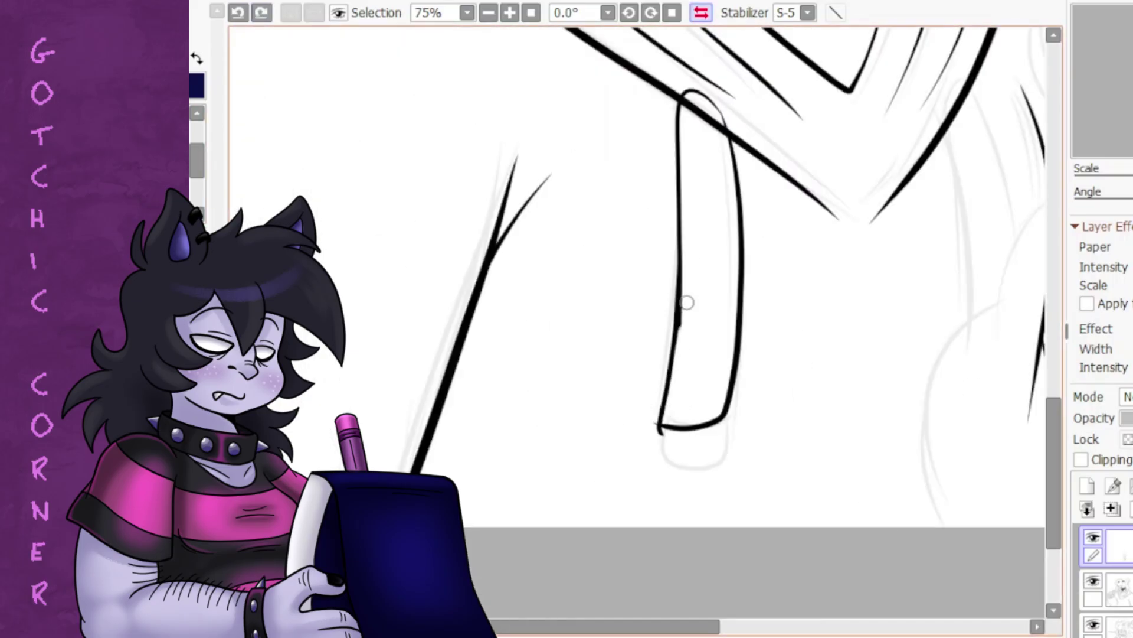
# - Clean up the drawstring's lower corner so the side line meets the bottom line without overshooting
pyautogui.press('h')
pyautogui.hotkey('ctrl', '+')
pyautogui.hotkey('ctrl', '+')
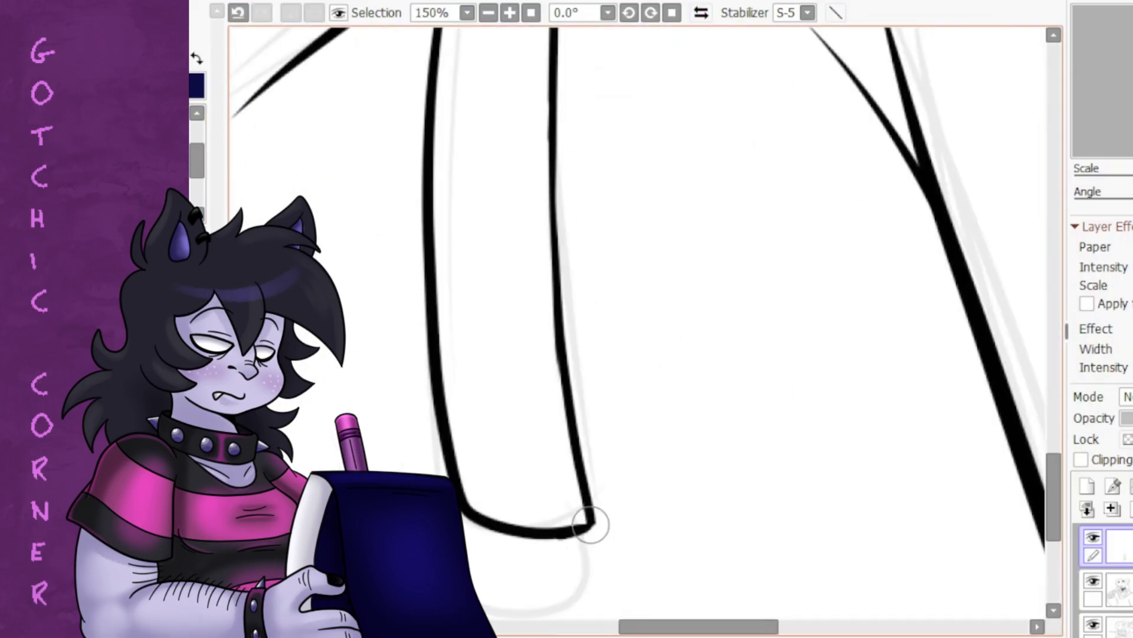
pyautogui.scroll(-3, 576, 443)
pyautogui.hotkey('ctrl', '-')
pyautogui.hotkey('ctrl', '-')
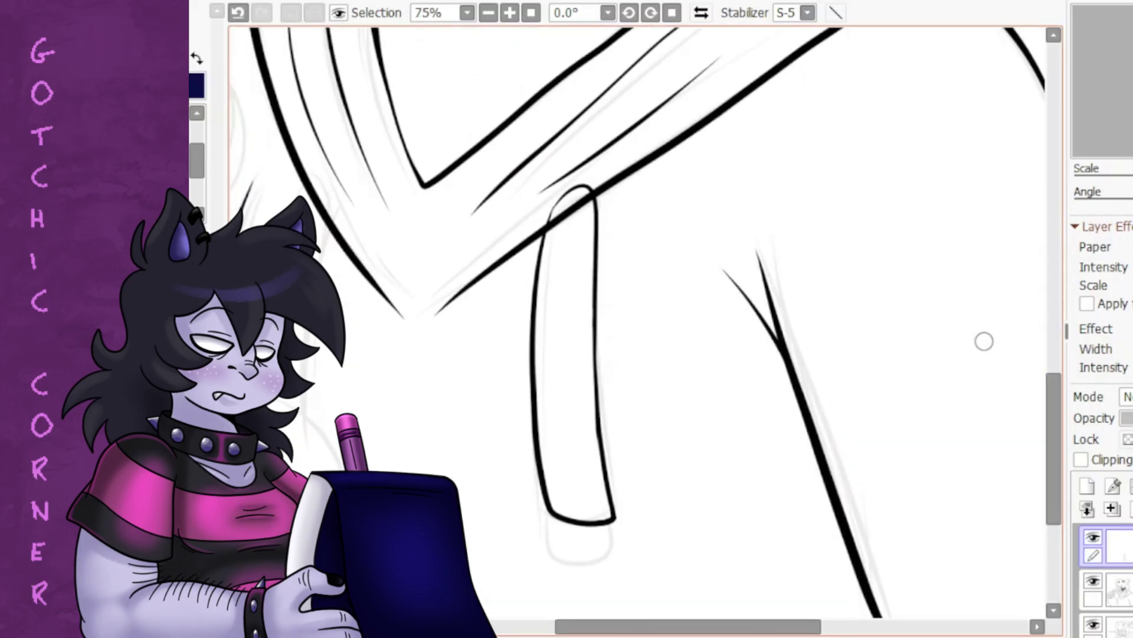
# - Finish the drawstring with a small rounded tip and clear the hood line running through it
pyautogui.hotkey('ctrl', '+')
pyautogui.hotkey('ctrl', '+')
pyautogui.click(588, 378)
pyautogui.hotkey('ctrl', '-')
pyautogui.hotkey('ctrl', '-')
pyautogui.hotkey('ctrl', '-')
pyautogui.hotkey('ctrl', '-')
pyautogui.hotkey('ctrl', 'd')
# - Place a mirrored copy of the drawstring on the microphone side of the hood and clear the lines crossing its interior
pyautogui.moveTo(502, 177); pyautogui.dragTo(492, 322)
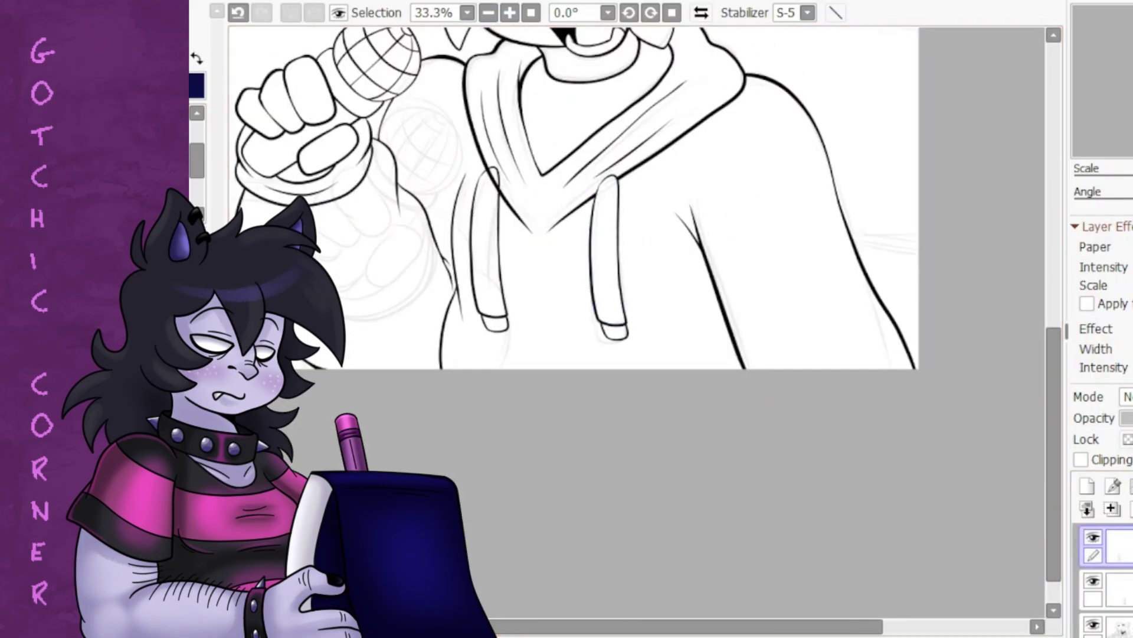
pyautogui.hotkey('ctrl', 't')
pyautogui.press('Return')
pyautogui.click(481, 248)
pyautogui.hotkey('ctrl', 'd')
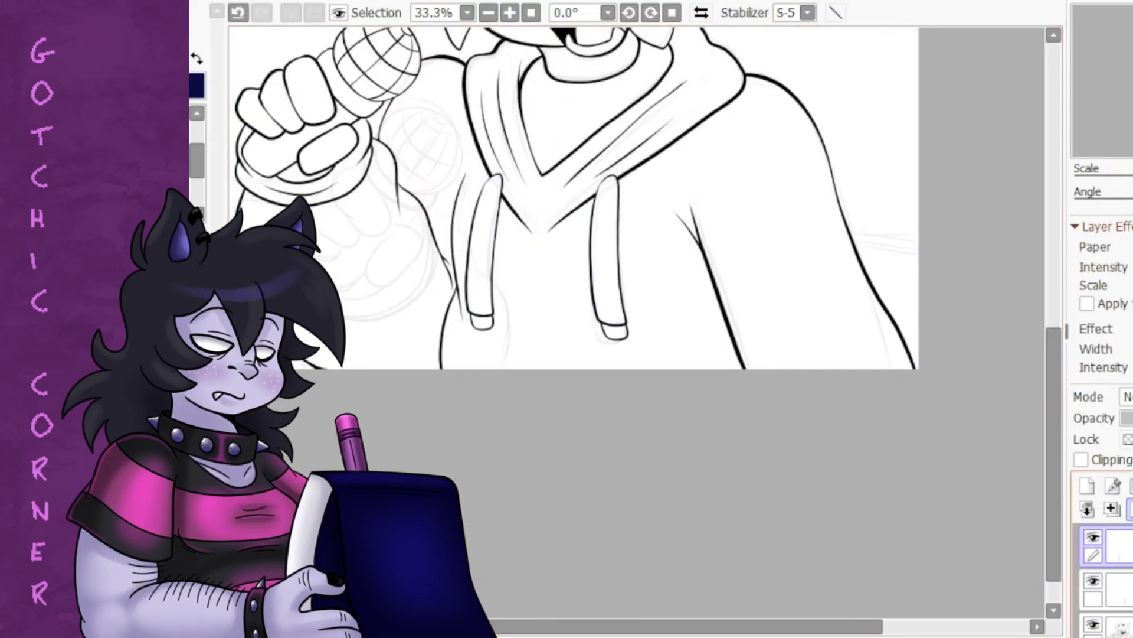
# - Select the head area and clear the far ear's line where it crosses the hair
pyautogui.scroll(5, 974, 208)
pyautogui.hotkey('ctrl', '+')
pyautogui.click(420, 237)
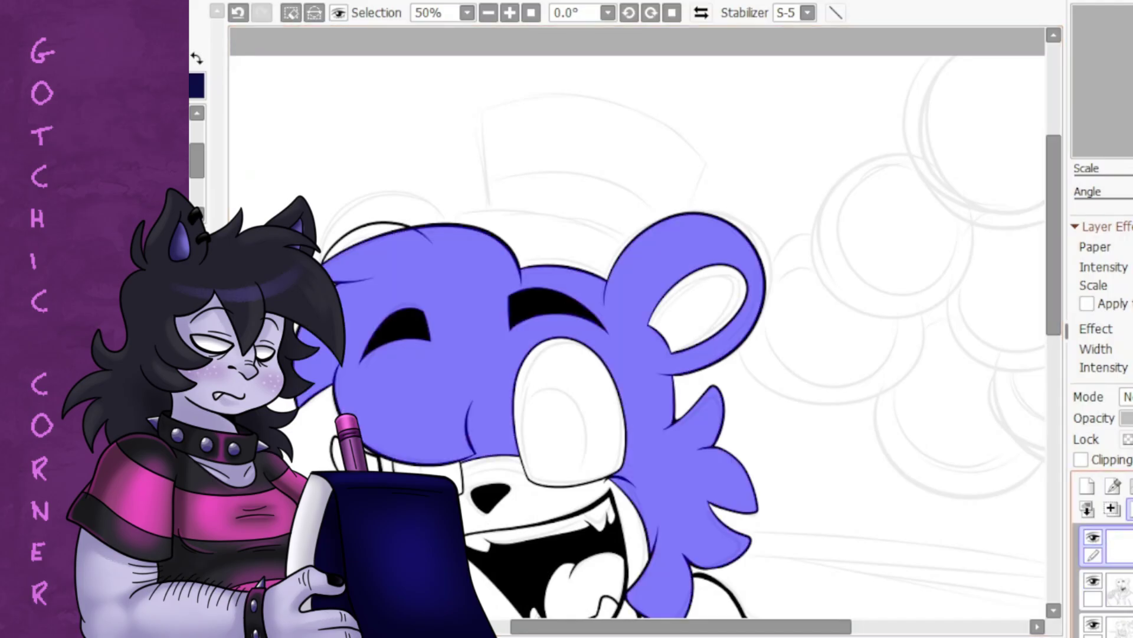
pyautogui.hotkey('ctrl', 'd')
# - Ink the top hat's curved base between the hair and ear, plus its flared sides and top edge
pyautogui.click(546, 215)
pyautogui.click(640, 242)
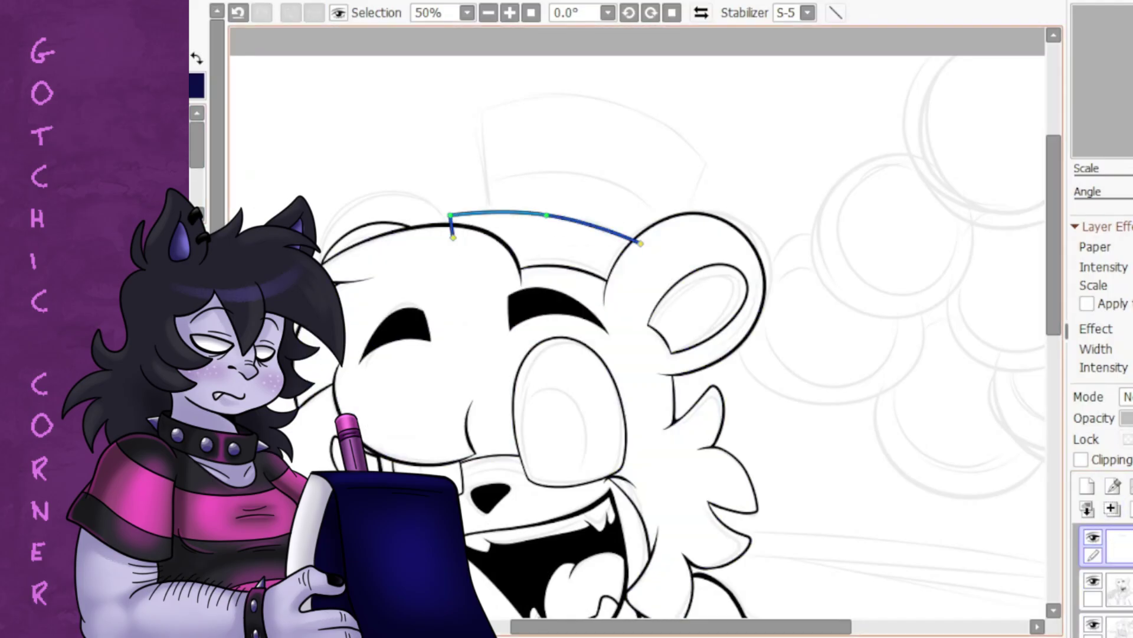
pyautogui.press('Return')
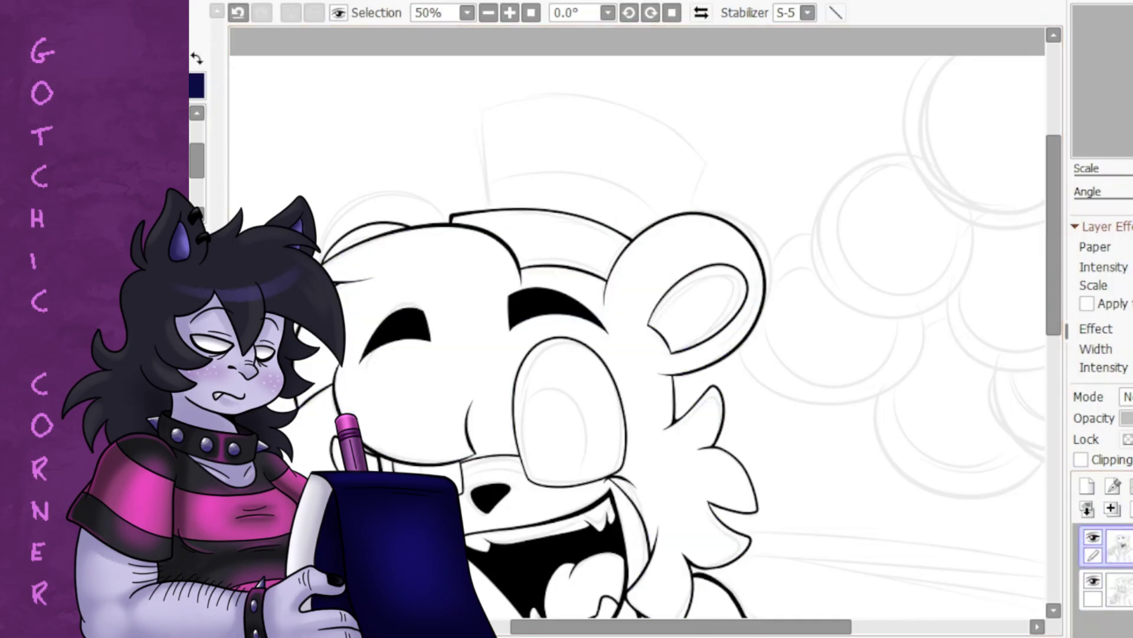
pyautogui.moveTo(479, 180); pyautogui.dragTo(484, 218)
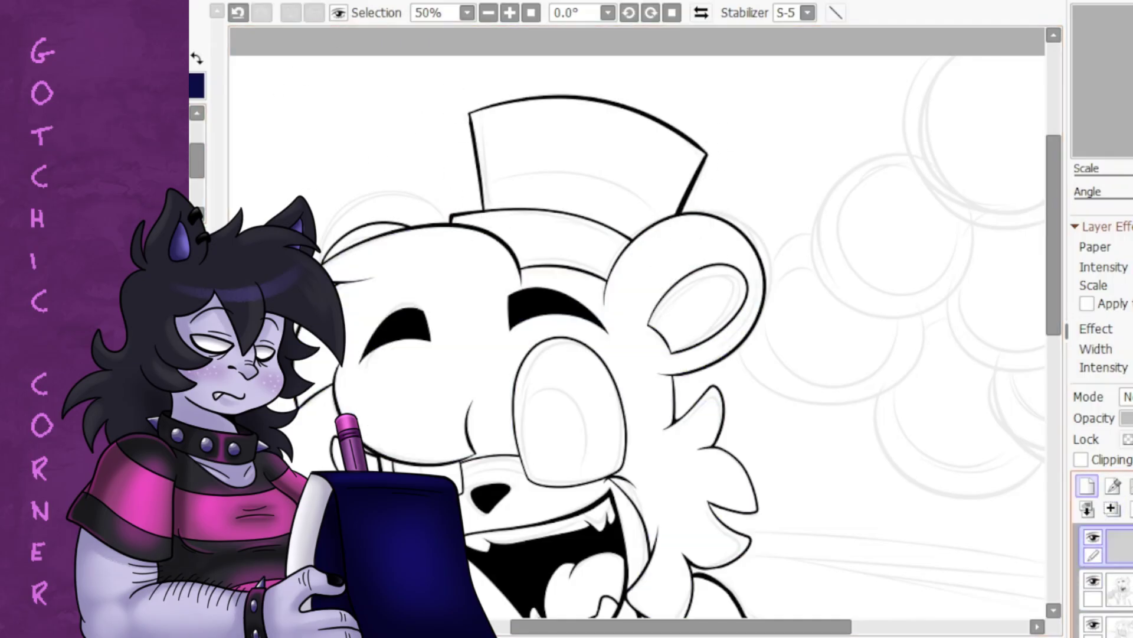
# - Draw the hat band's curve on a new layer and transform it to fit between the crown's sides
pyautogui.moveTo(689, 226); pyautogui.dragTo(460, 171)
pyautogui.hotkey('ctrl', 't')
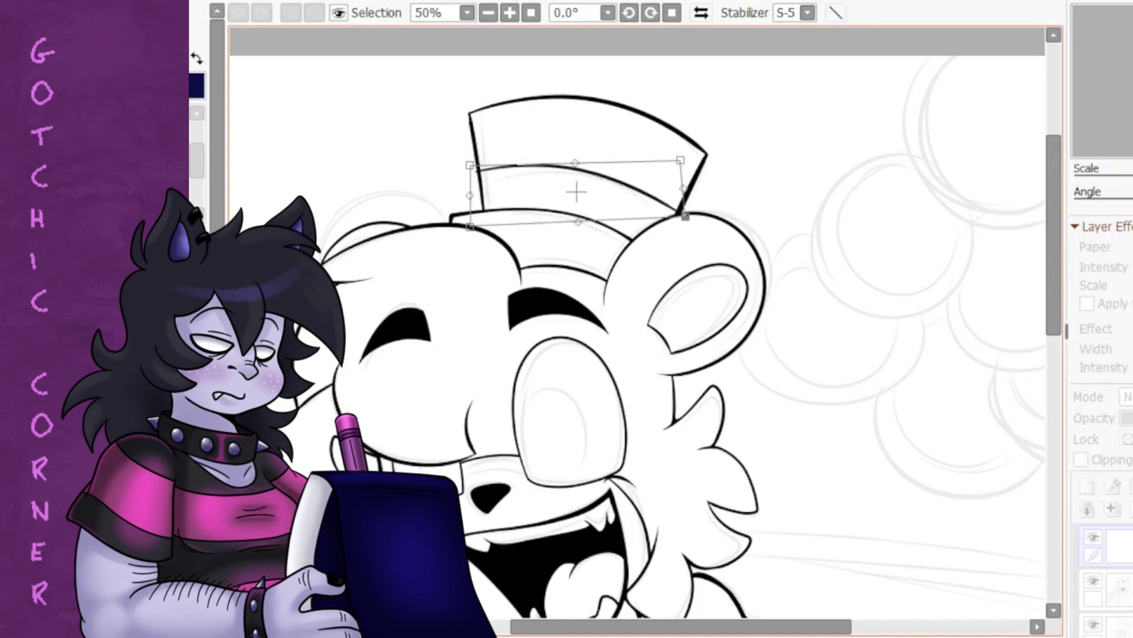
pyautogui.press('Return')
# - Examine the reference picture of the three animatronics on stage for the bear's colours
pyautogui.press('-')
pyautogui.scroll(1, 983, 341)
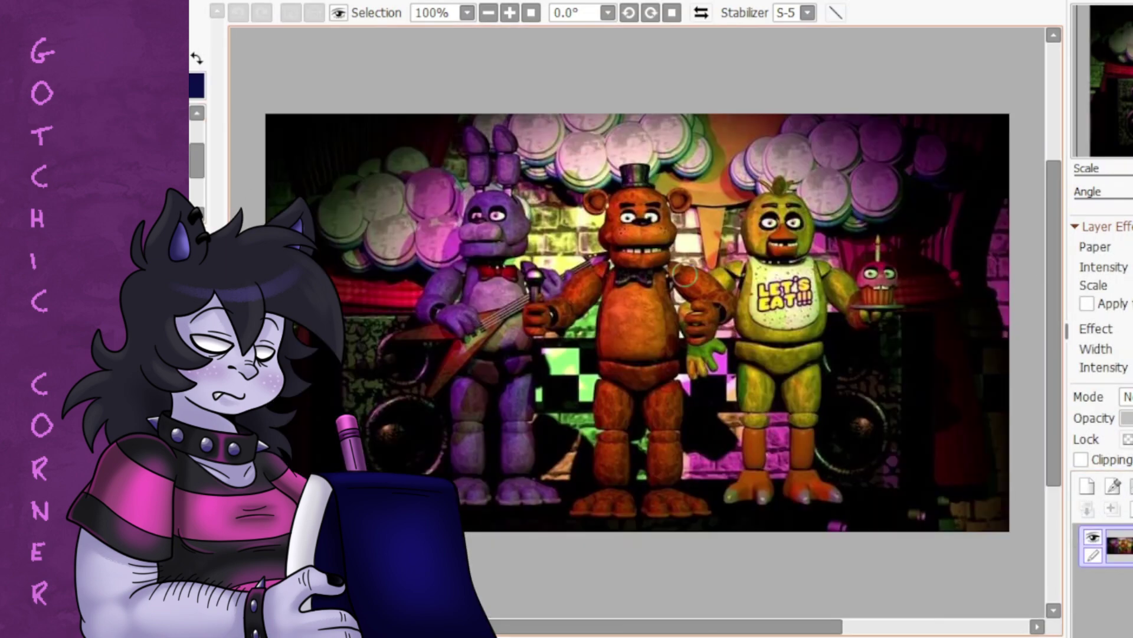
pyautogui.scroll(5, 795, 257)
pyautogui.scroll(-4, 585, 330)
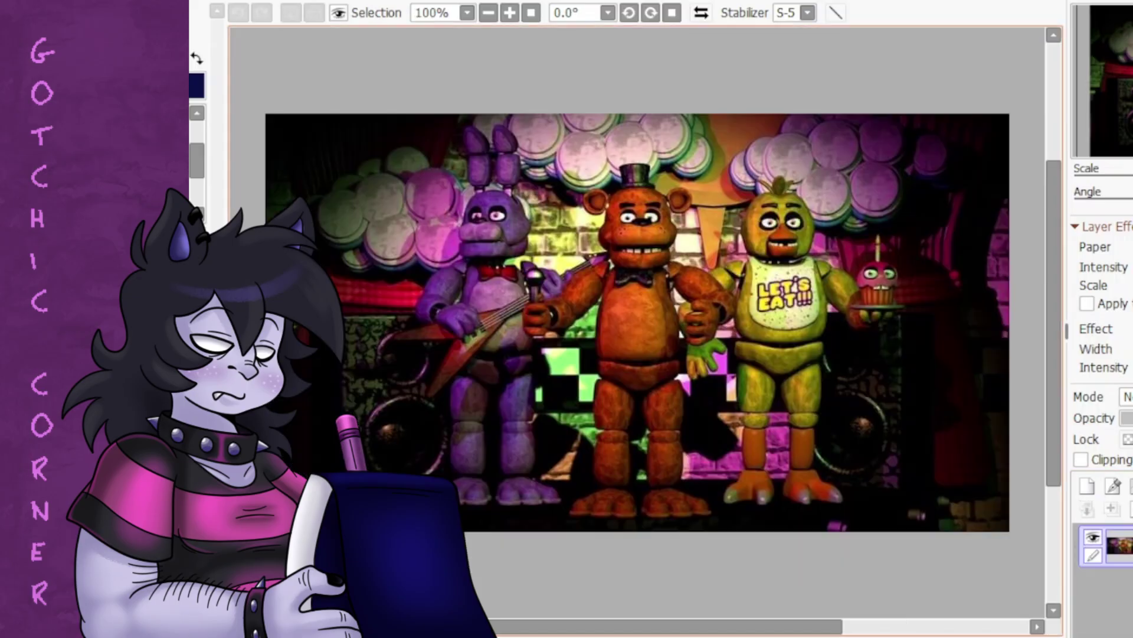
# - Fill the fur with orange-red and use a clipped layer for lighter orange on the muzzle, inner ear and chest
pyautogui.click(1080, 460)
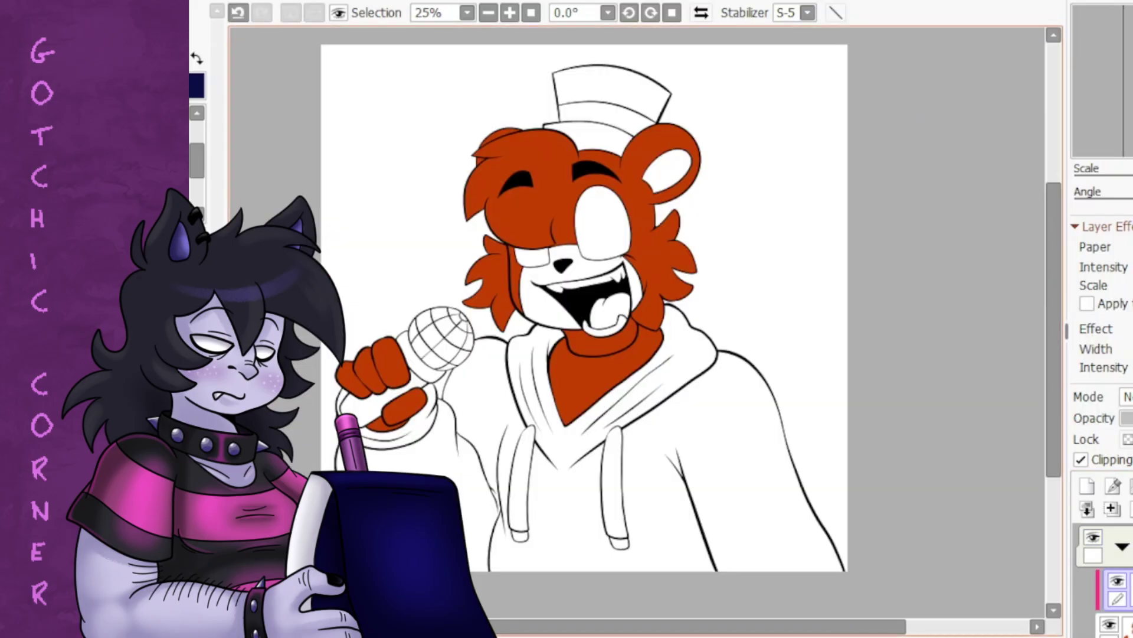
pyautogui.scroll(2, 469, 447)
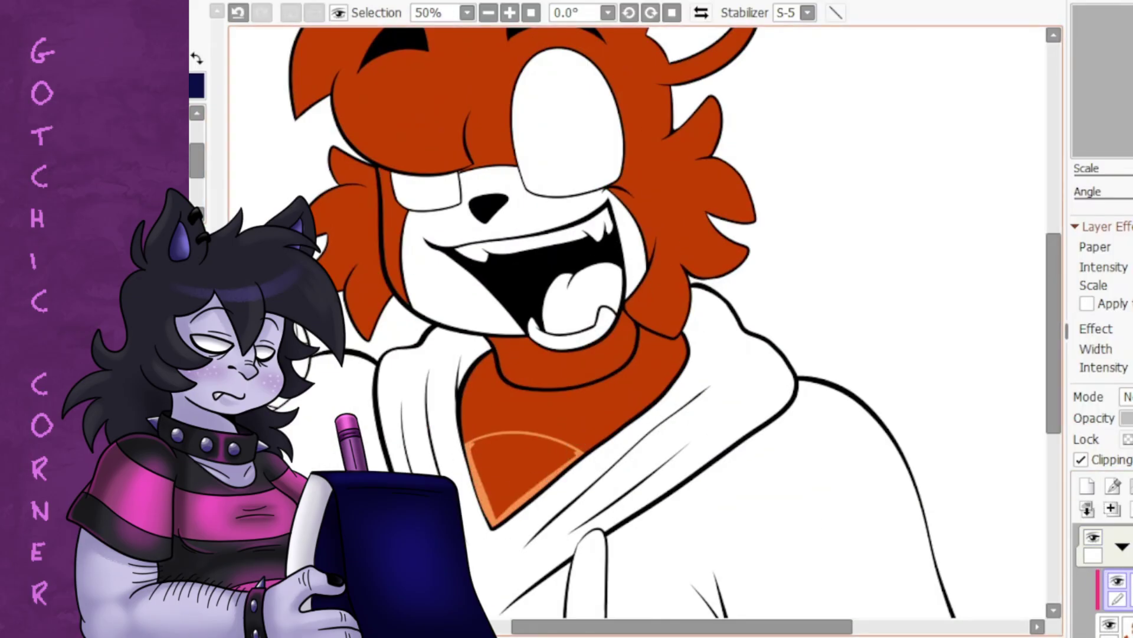
pyautogui.scroll(-3, 602, 312)
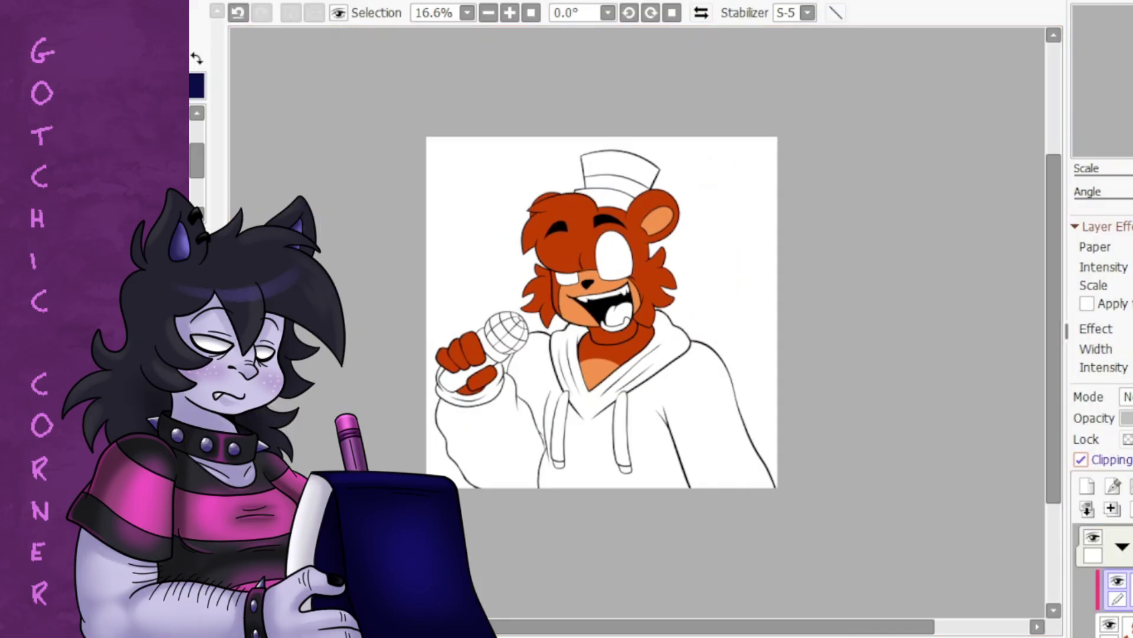
# - Cover the fur with a clipped dark red Multiply shadow layer and softly lighten it over the chest
pyautogui.scroll(-3, 1126, 397)
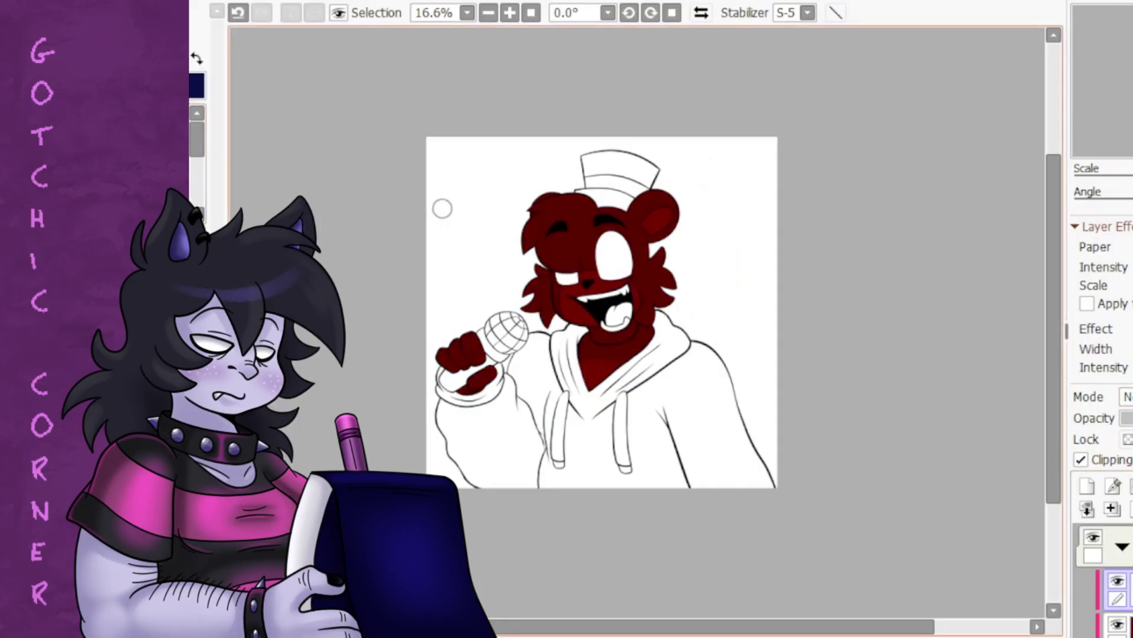
pyautogui.scroll(3, 443, 208)
pyautogui.hotkey('ctrl', 'z')
pyautogui.scroll(3, 632, 322)
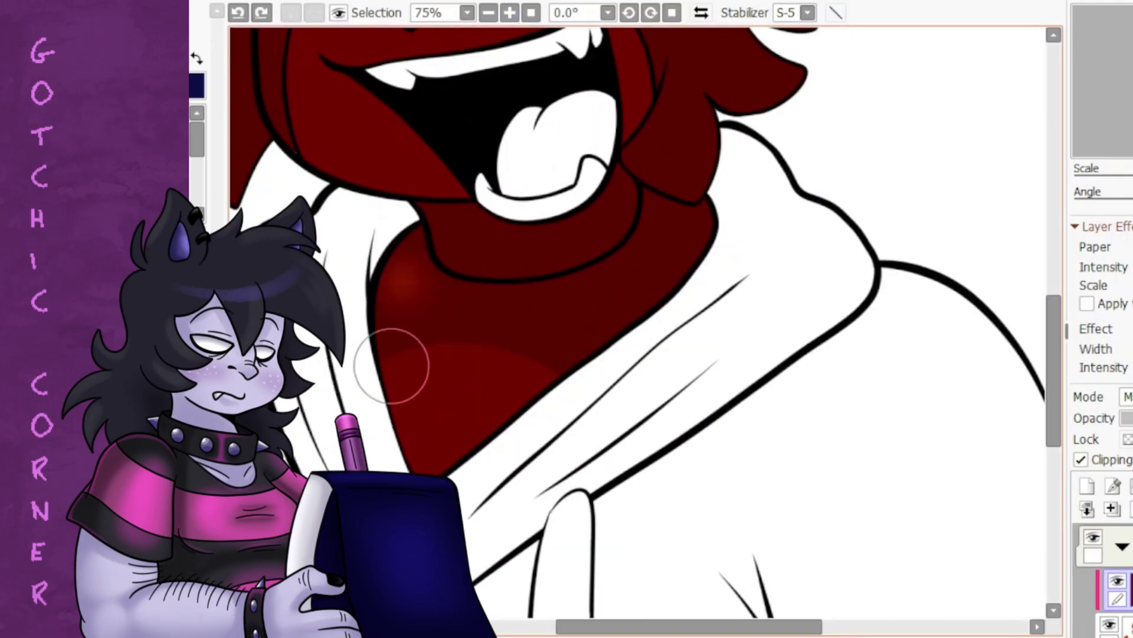
pyautogui.hotkey('ctrl', 'y')
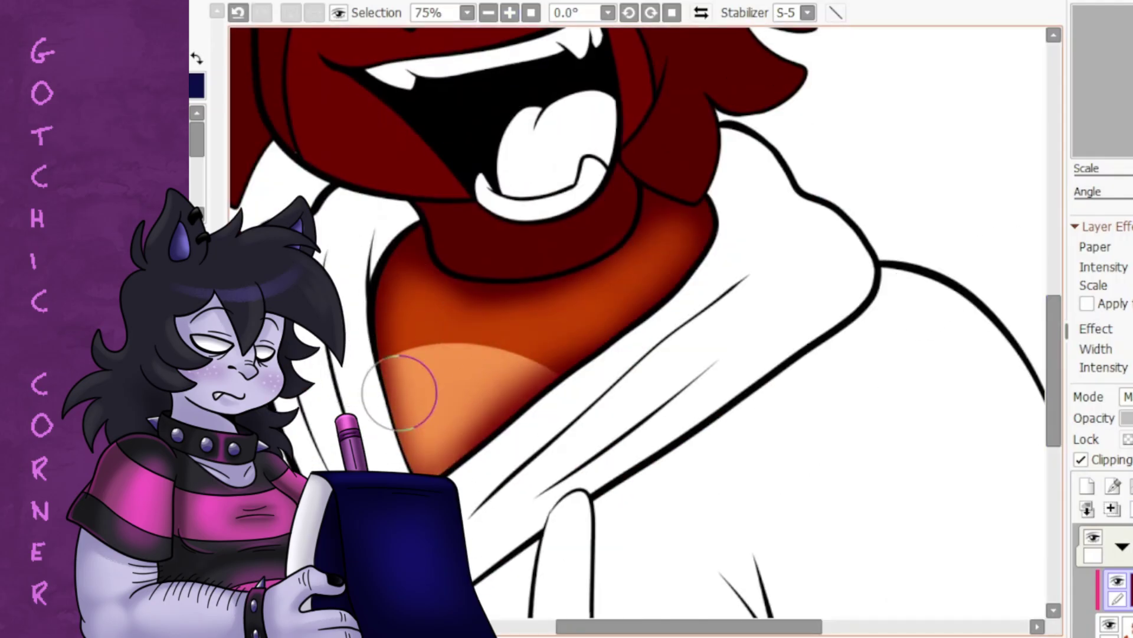
# - Select the neck area and softly lighten its middle, keeping dark shading along the edges
pyautogui.click(454, 235)
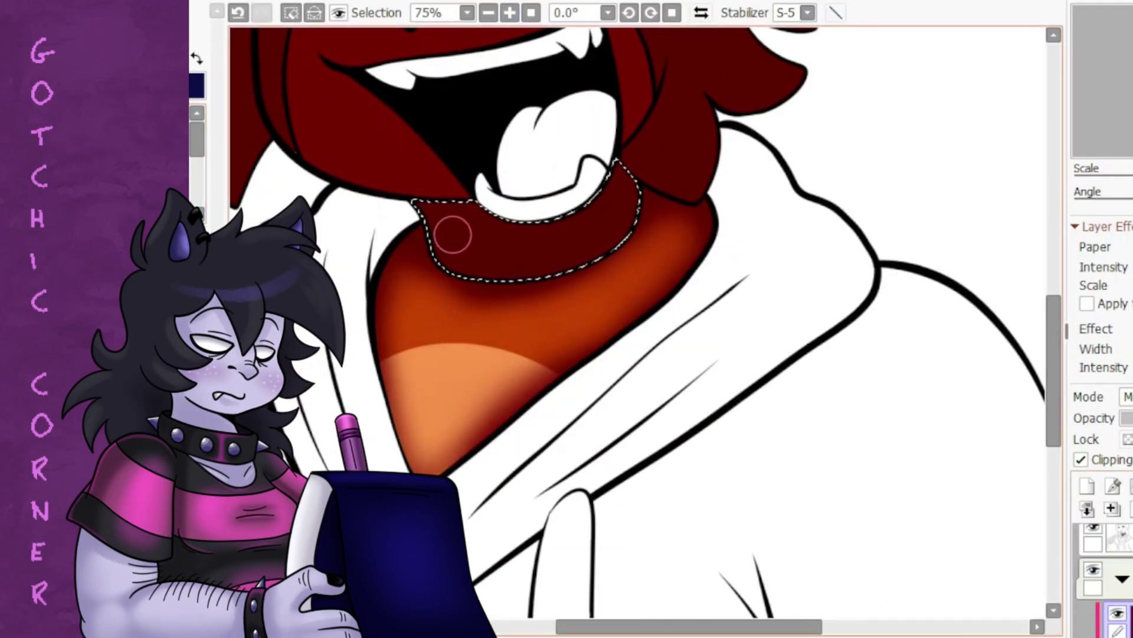
pyautogui.moveTo(453, 235)
pyautogui.mouseDown()
pyautogui.moveTo(472, 240)
pyautogui.moveTo(460, 239)
pyautogui.mouseUp()
pyautogui.hotkey('ctrl', 'd')
pyautogui.scroll(-2, 460, 239)
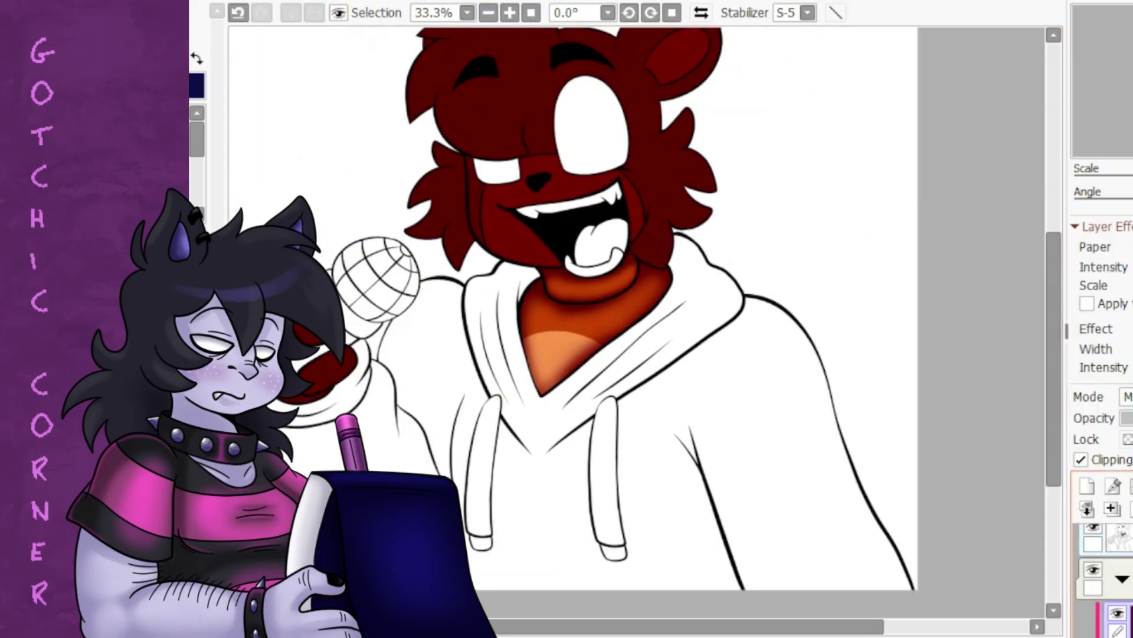
# - Select the head and softly lighten the muzzle, chin and inner cheek, keeping shadow around the outlines
pyautogui.click(520, 118)
pyautogui.scroll(2, 1017, 336)
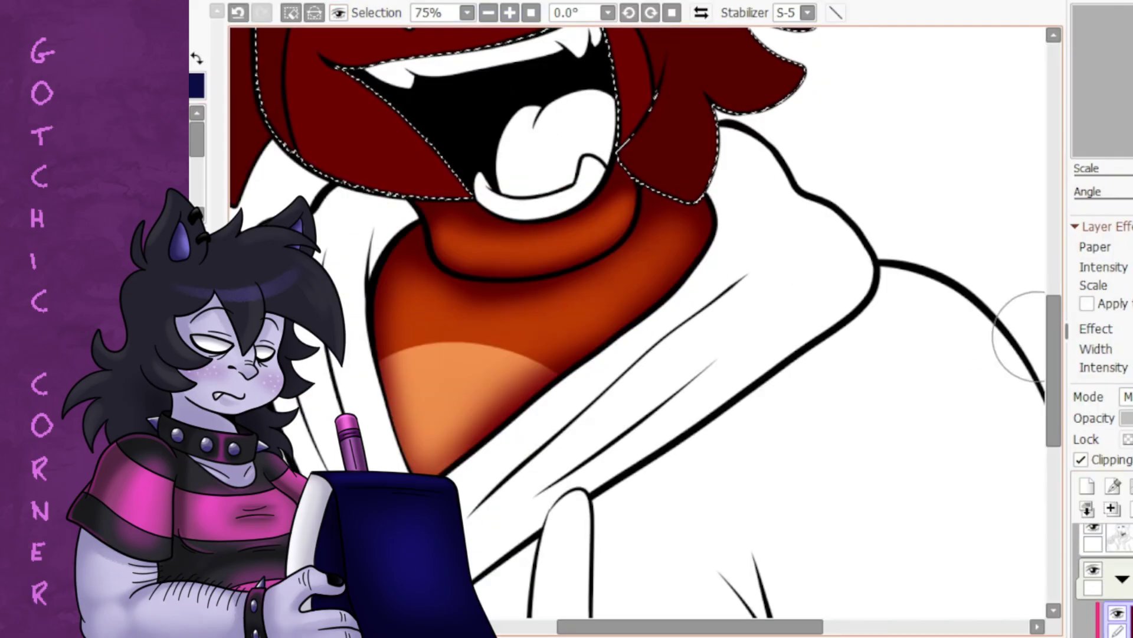
pyautogui.scroll(4, 1016, 335)
pyautogui.moveTo(325, 342); pyautogui.dragTo(354, 401)
pyautogui.moveTo(762, 178); pyautogui.dragTo(779, 236)
pyautogui.moveTo(767, 319); pyautogui.dragTo(667, 224)
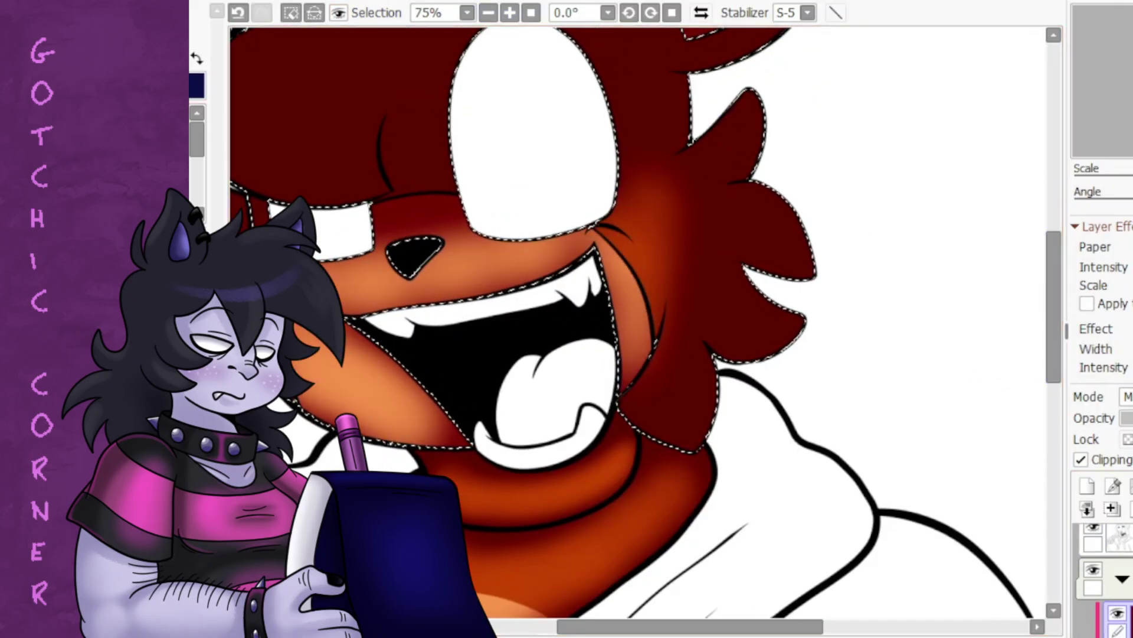
pyautogui.moveTo(667, 177); pyautogui.dragTo(668, 272)
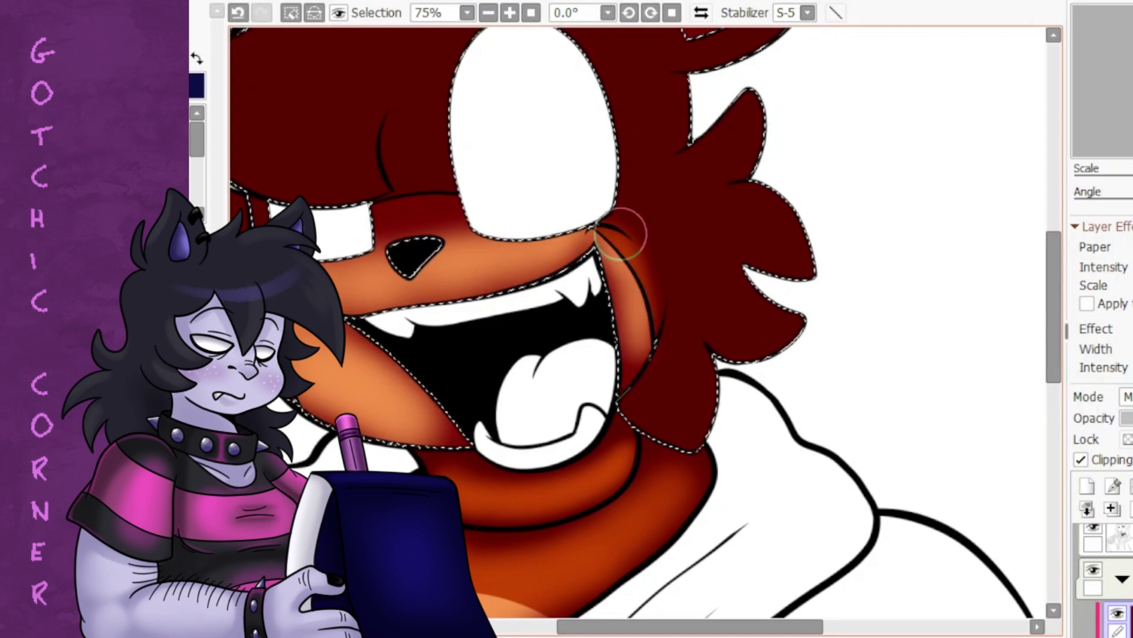
# - Softly lighten the cheek fur tufts, the fringe and the forehead, leaving dark shading in the folds
pyautogui.moveTo(667, 413)
pyautogui.mouseDown()
pyautogui.moveTo(696, 413)
pyautogui.moveTo(685, 425)
pyautogui.moveTo(714, 407)
pyautogui.moveTo(732, 301)
pyautogui.moveTo(784, 236)
pyautogui.moveTo(741, 114)
pyautogui.moveTo(636, 269)
pyautogui.mouseUp()
pyautogui.scroll(-2, 524, 118)
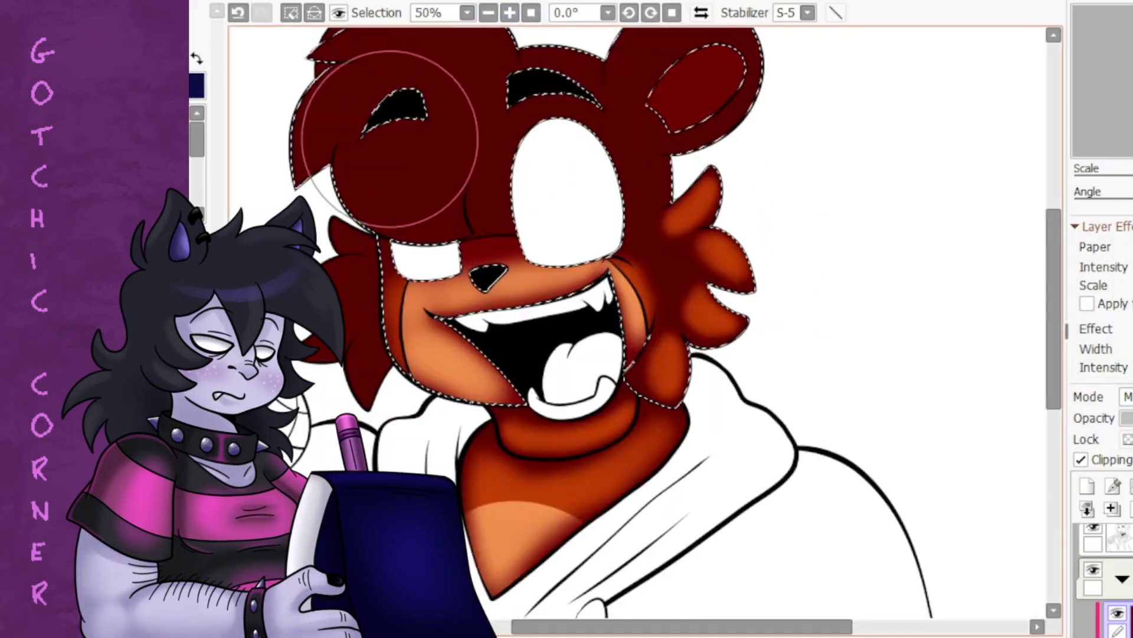
pyautogui.scroll(4, 1026, 274)
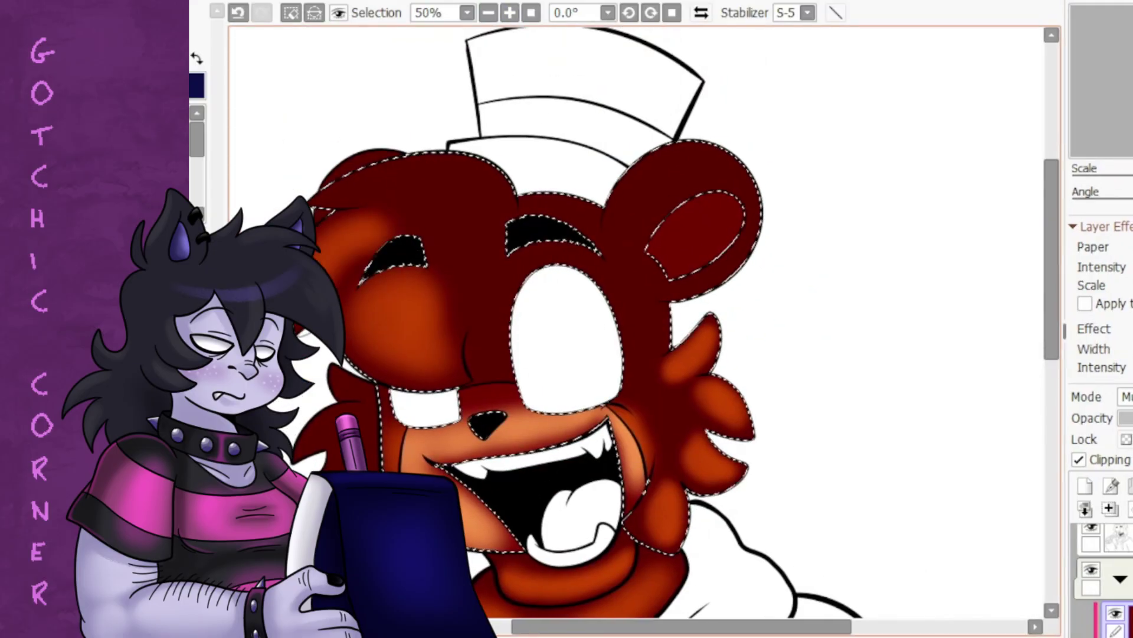
pyautogui.moveTo(331, 177)
pyautogui.mouseDown()
pyautogui.moveTo(492, 209)
pyautogui.moveTo(471, 268)
pyautogui.mouseUp()
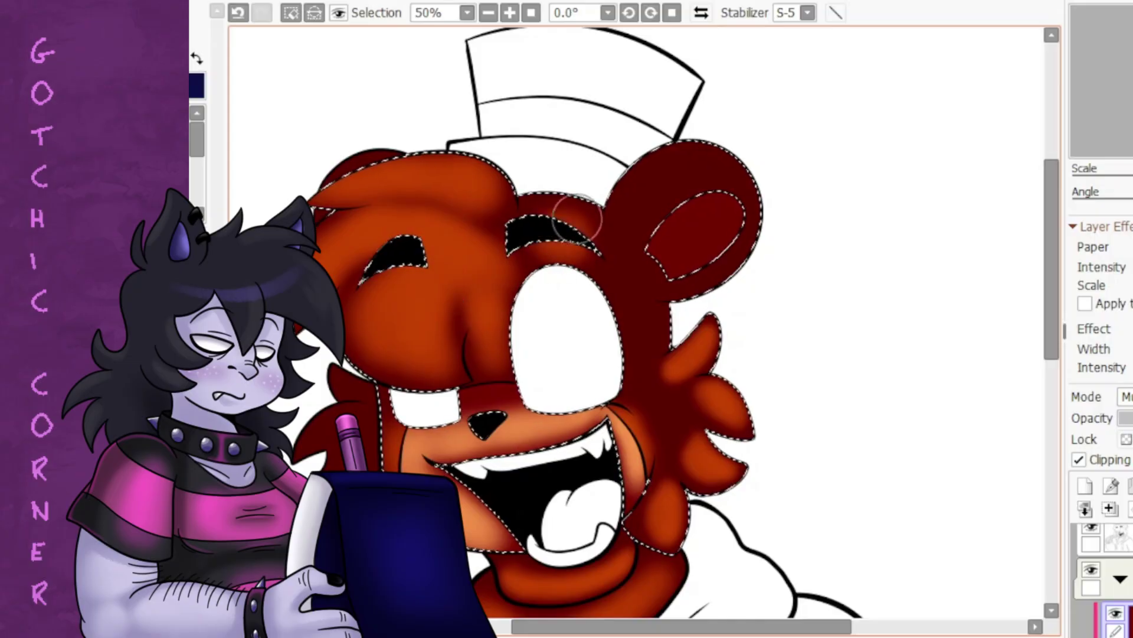
pyautogui.moveTo(578, 217)
pyautogui.mouseDown()
pyautogui.moveTo(476, 242)
pyautogui.moveTo(354, 195)
pyautogui.moveTo(483, 193)
pyautogui.mouseUp()
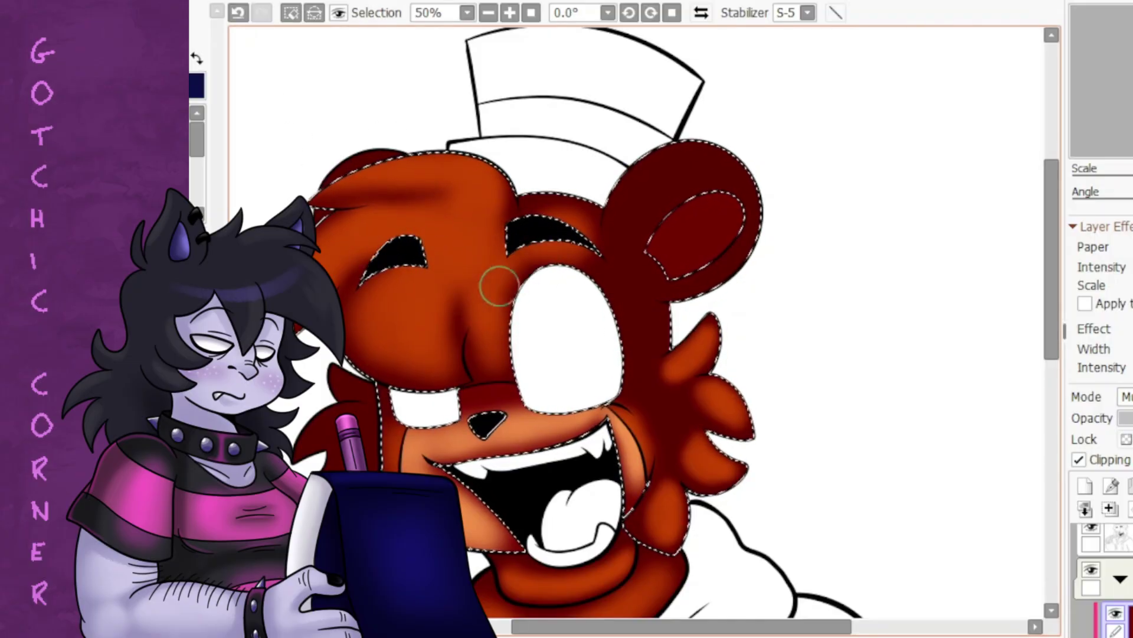
# - Softly lighten the side of the face, the near ear and its inner patch, keeping shadow at the edges
pyautogui.hotkey('ctrl', 'z')
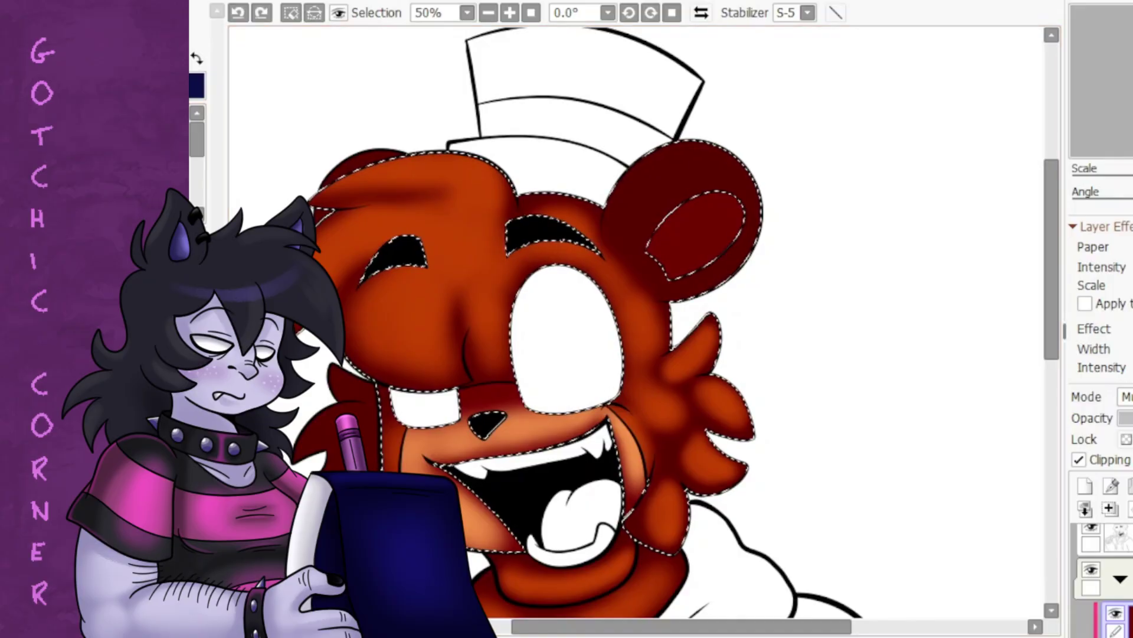
pyautogui.hotkey('ctrl', 'y')
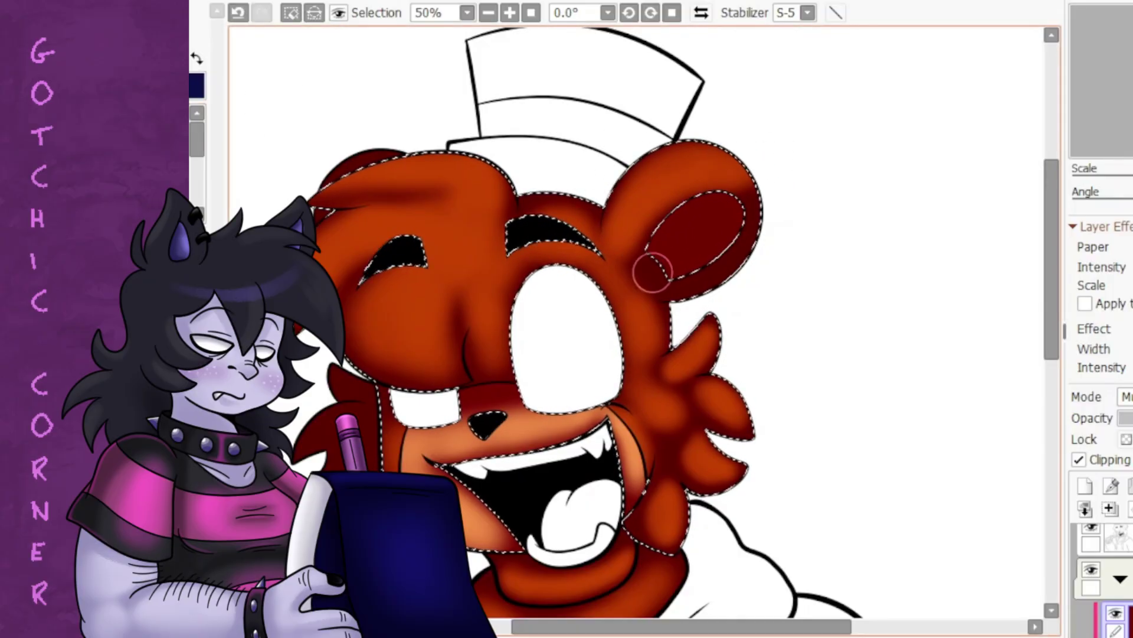
pyautogui.hotkey('ctrl', 'z')
pyautogui.hotkey('ctrl', 'z')
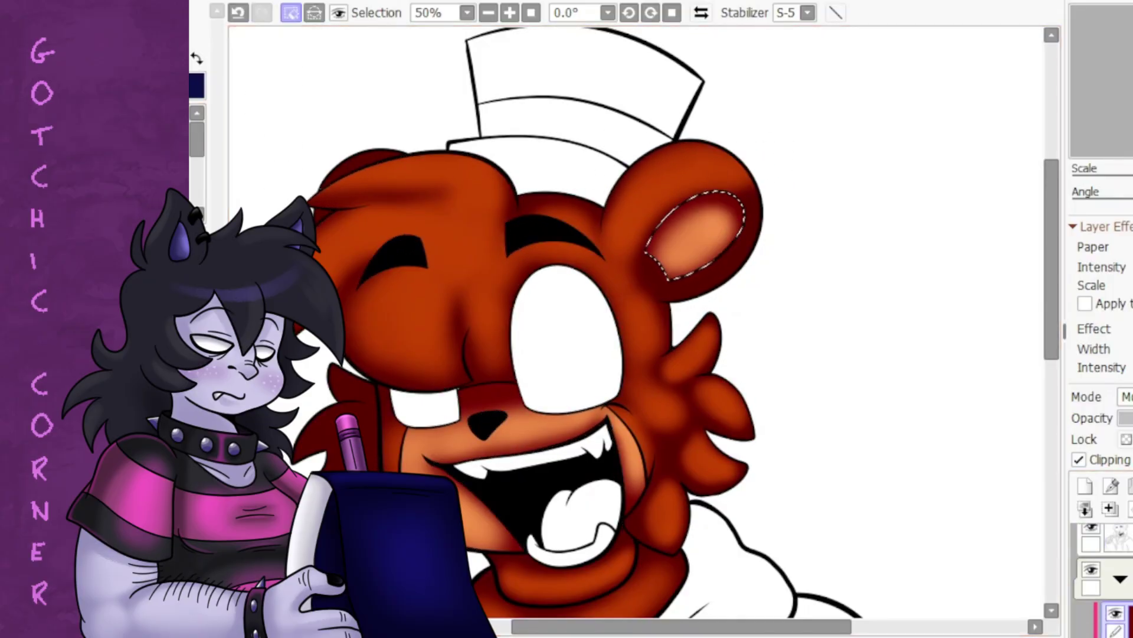
# - Lighten the far ear, then reselect the head fur without the muzzle and refine the shadow beneath the fringe
pyautogui.hotkey('ctrl', 'z')
pyautogui.hotkey('ctrl', 'z')
pyautogui.hotkey('ctrl', 'z')
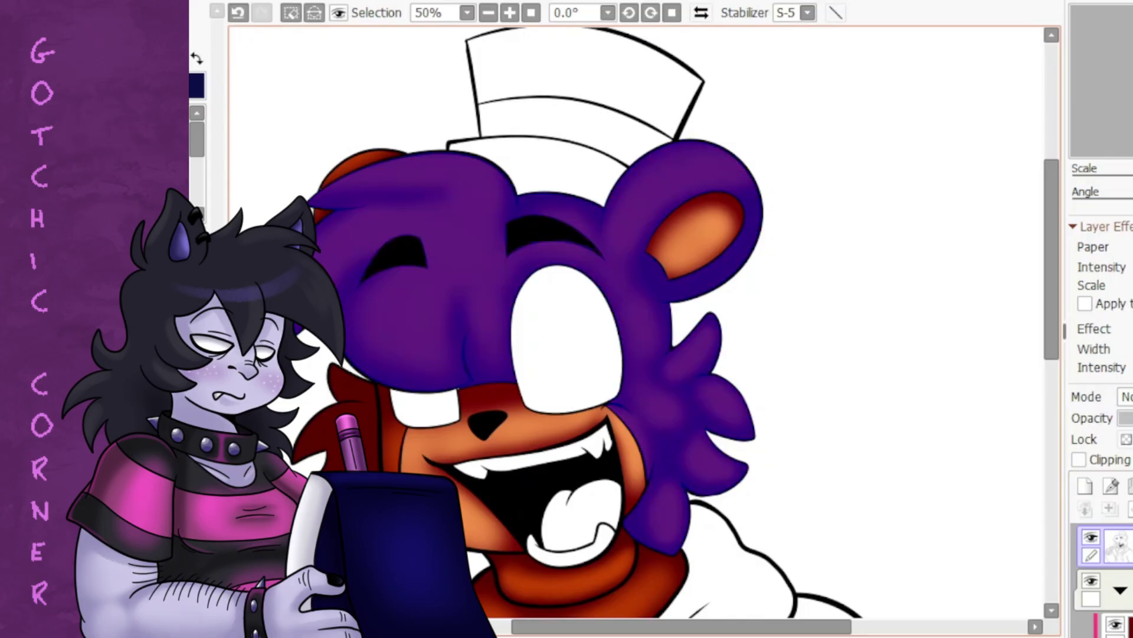
pyautogui.hotkey('ctrl', 'z')
pyautogui.hotkey('ctrl', 'y')
pyautogui.hotkey('ctrl', 'z')
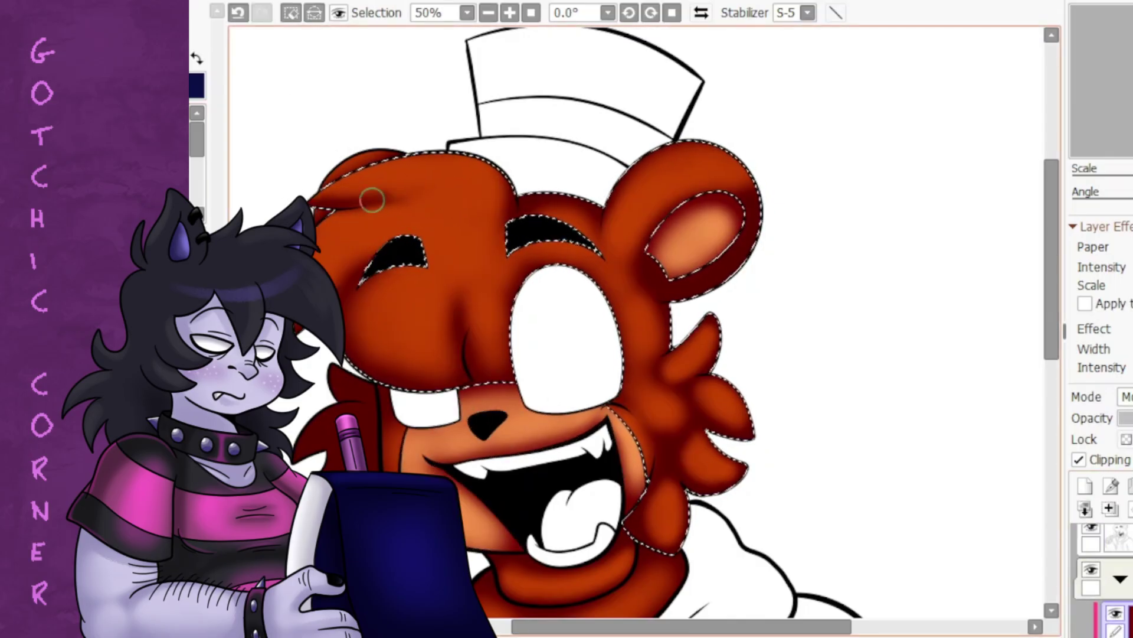
pyautogui.hotkey('ctrl', 'z')
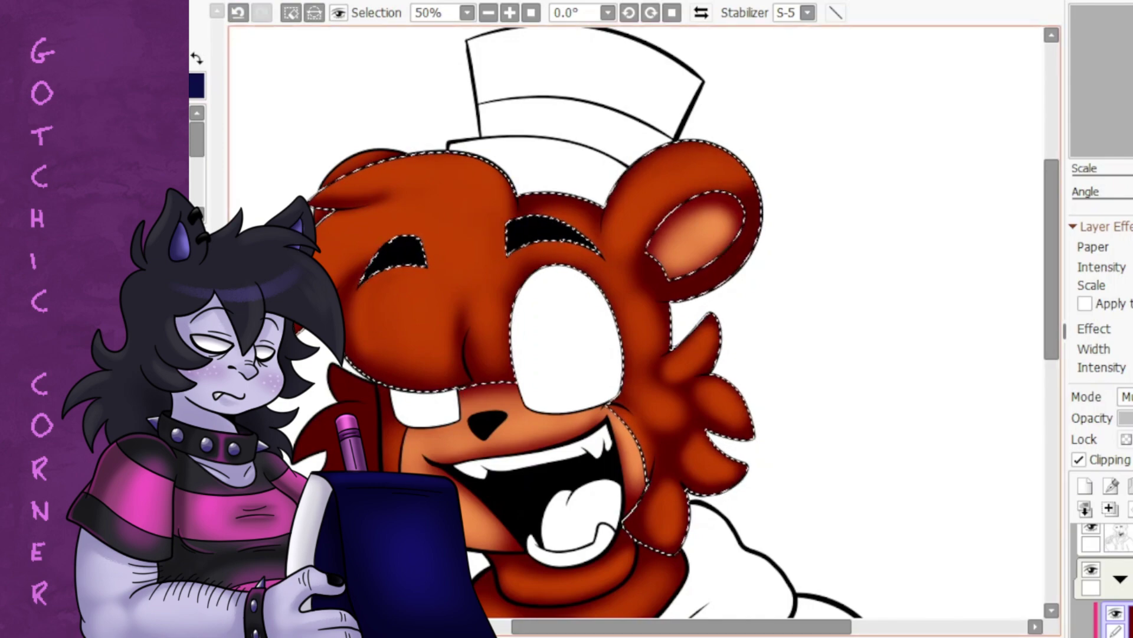
# - Clear the head selection and softly lighten the far-side cheek tufts, keeping dark shadow at their bases and edges
pyautogui.hotkey('ctrl', 'd')
pyautogui.scroll(-1, 385, 274)
pyautogui.scroll(3, 384, 273)
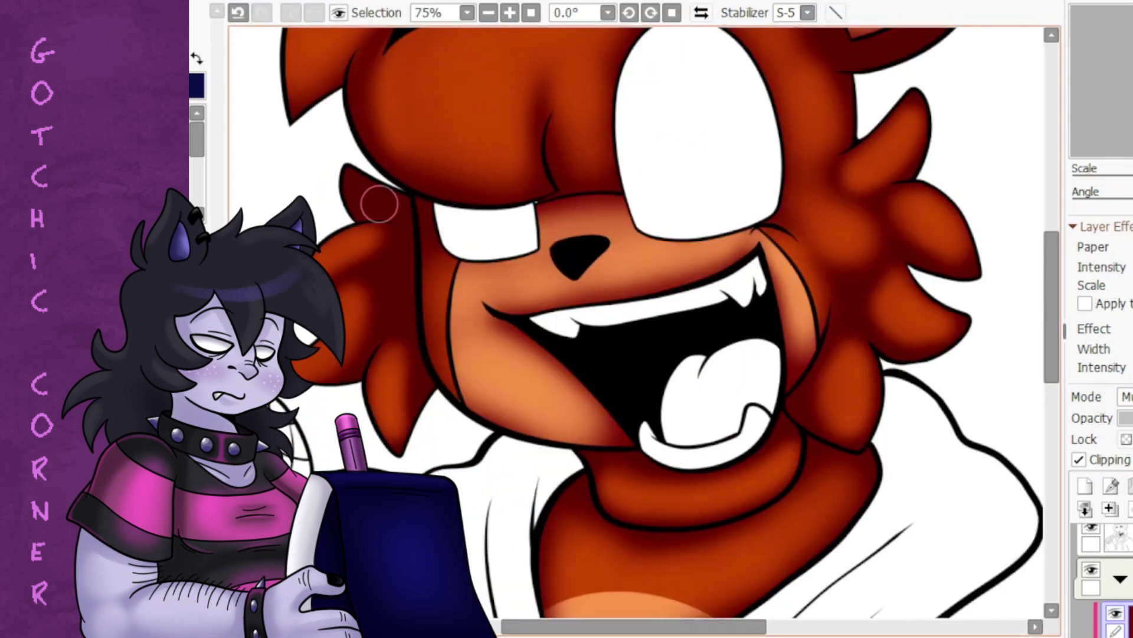
pyautogui.scroll(1, 521, 157)
pyautogui.scroll(-4, 522, 157)
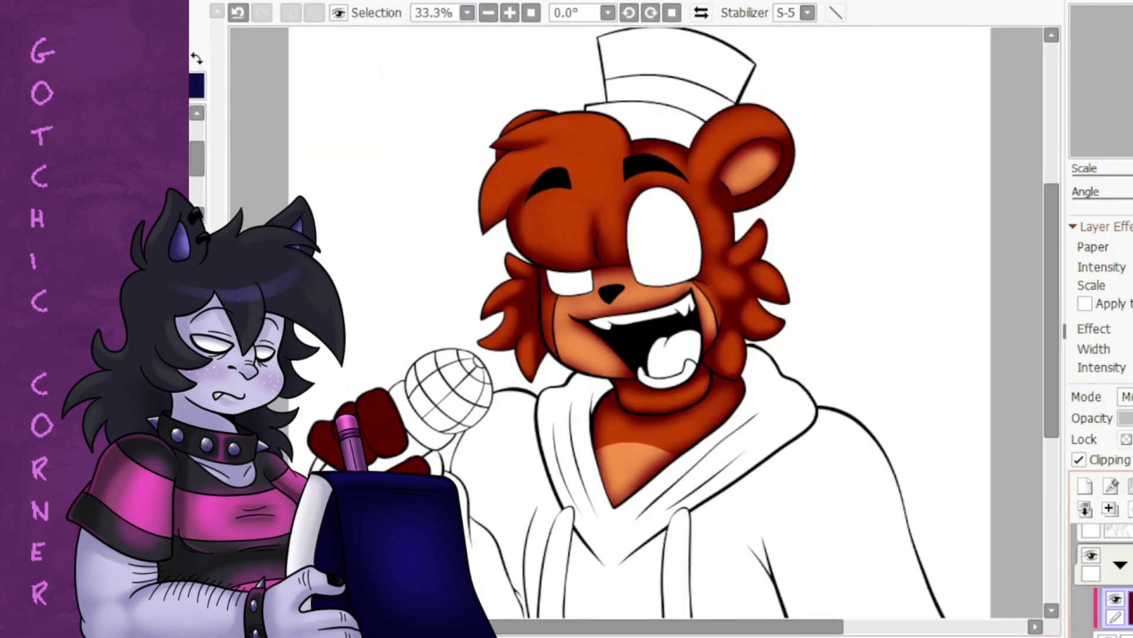
# - Softly lighten the fingers and thumb of the hand holding the microphone, keeping dark shadow around their edges
pyautogui.scroll(2, 377, 291)
pyautogui.moveTo(405, 425); pyautogui.dragTo(468, 236)
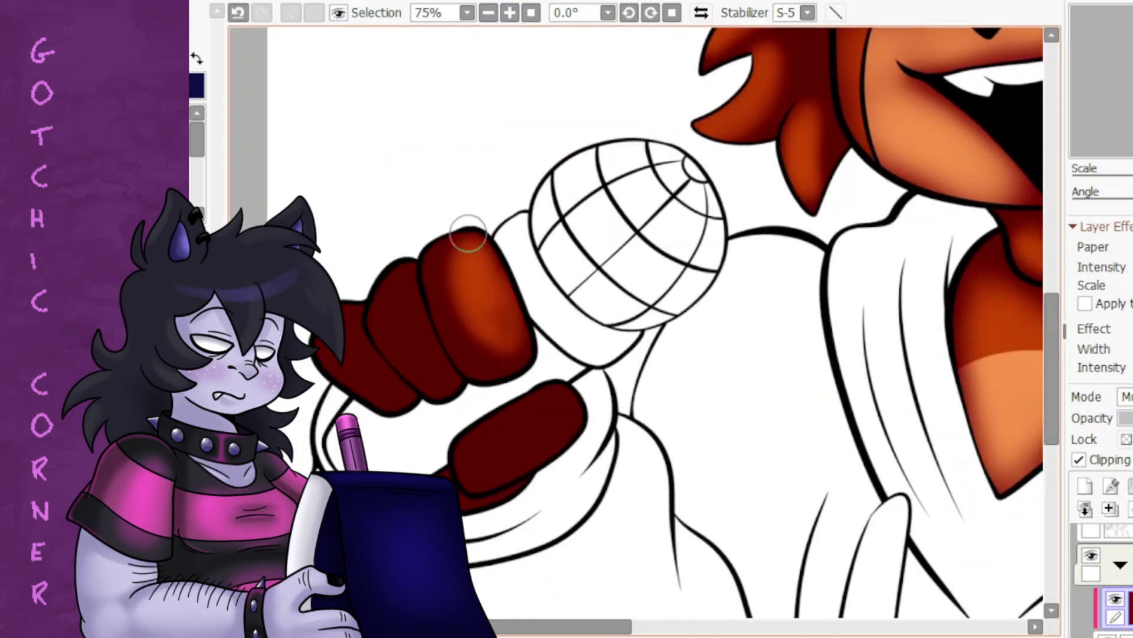
pyautogui.scroll(-4, 472, 198)
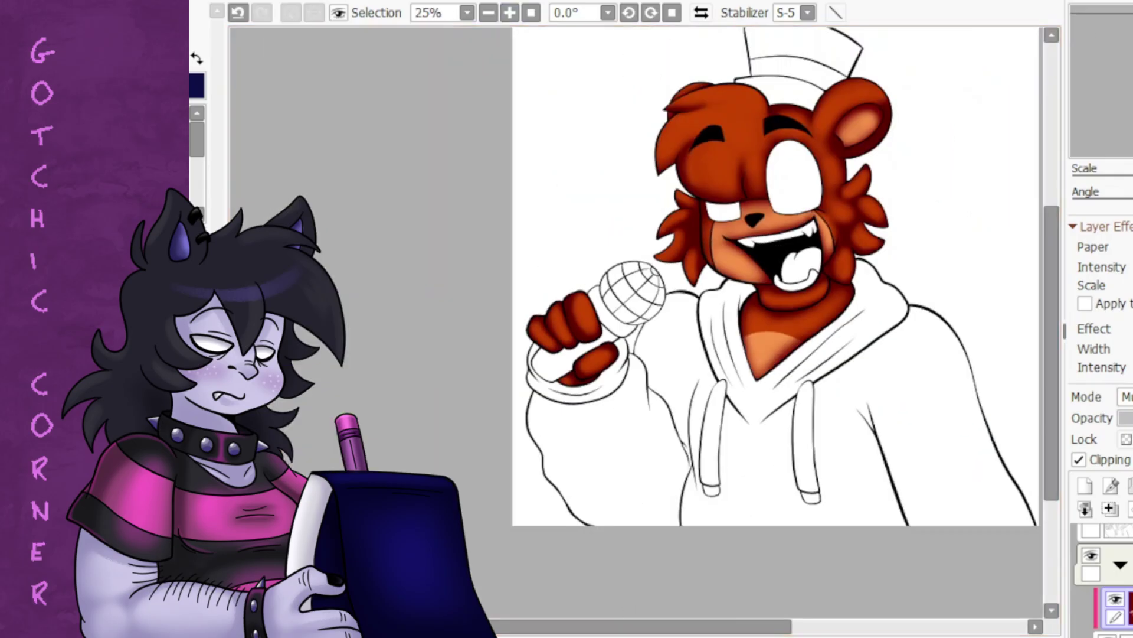
# - Softly brighten the centres of the muzzle, fringe, forehead and cheek tufts on a clipped highlight layer
pyautogui.scroll(2, 791, 309)
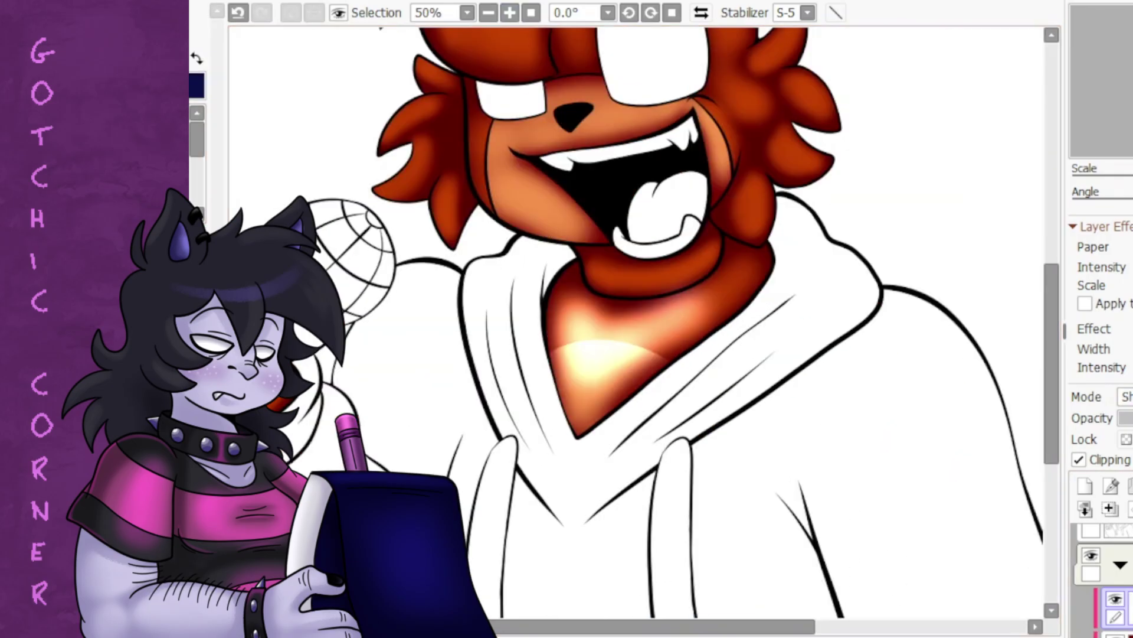
pyautogui.moveTo(588, 112)
pyautogui.mouseDown()
pyautogui.moveTo(516, 189)
pyautogui.moveTo(406, 106)
pyautogui.moveTo(728, 140)
pyautogui.moveTo(812, 92)
pyautogui.mouseUp()
pyautogui.scroll(4, 480, 140)
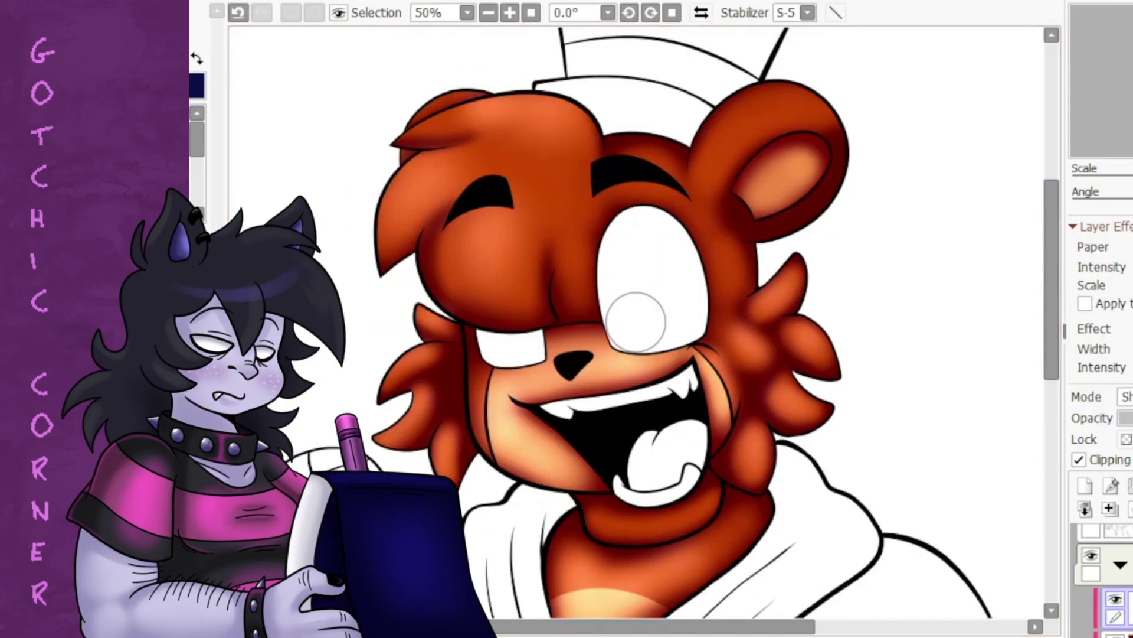
pyautogui.hotkey('ctrl', 'z')
pyautogui.hotkey('ctrl', 'y')
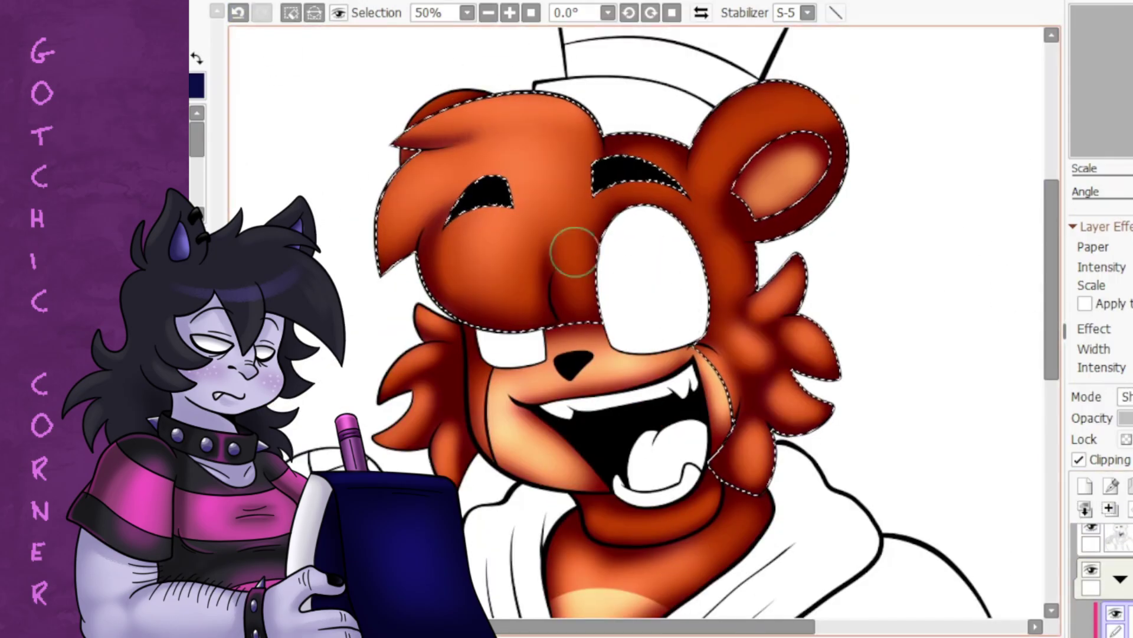
# - Clear the selection and blend soft orange highlights on the near ear, inner ear and remaining fur
pyautogui.hotkey('ctrl', 'd')
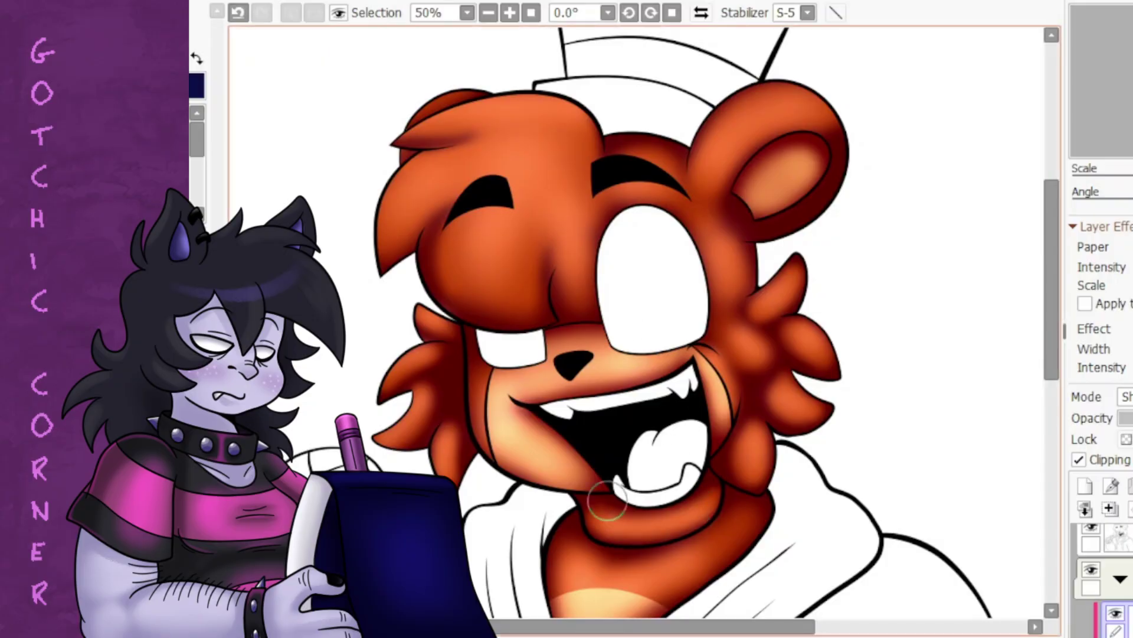
pyautogui.moveTo(765, 195); pyautogui.dragTo(808, 174)
pyautogui.scroll(-1, 756, 171)
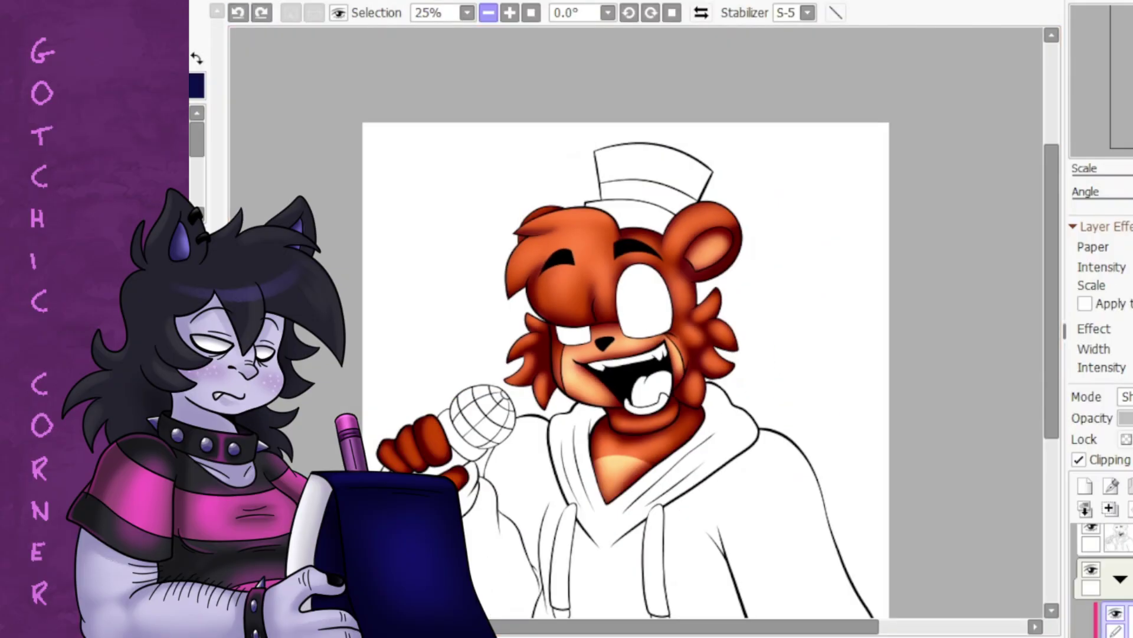
pyautogui.scroll(-3, 679, 266)
pyautogui.scroll(1, 636, 322)
pyautogui.scroll(-3, 636, 322)
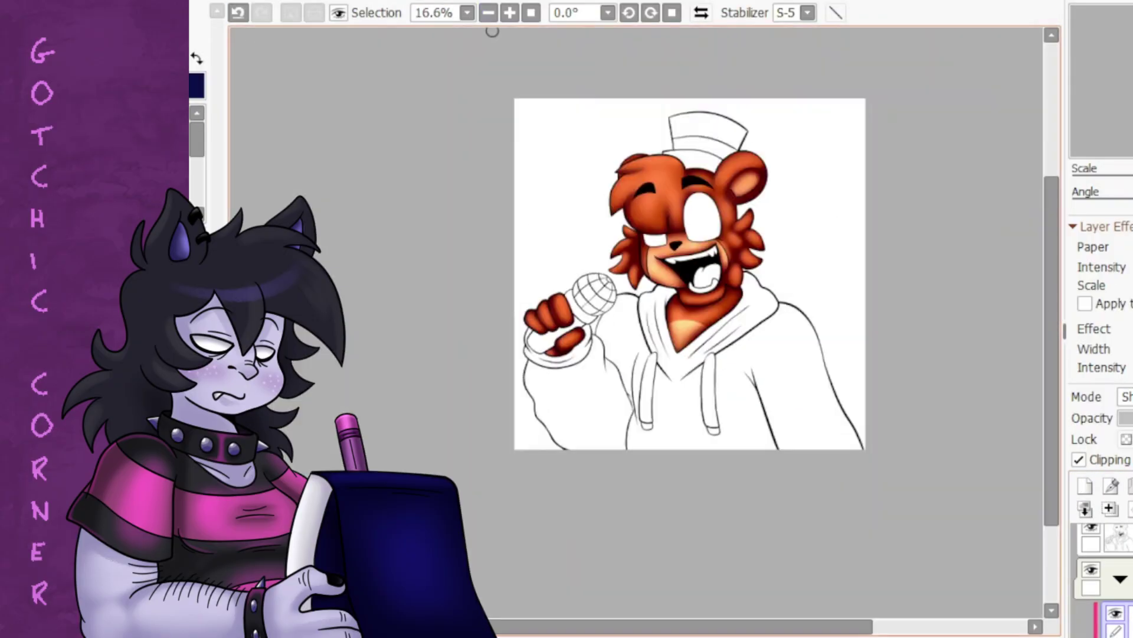
# - Select the head fur, paint a yellow shine band across fringe and forehead, soften it into patches and deselect
pyautogui.scroll(1, 982, 607)
pyautogui.hscroll(2, 982, 608)
pyautogui.scroll(3, 1006, 218)
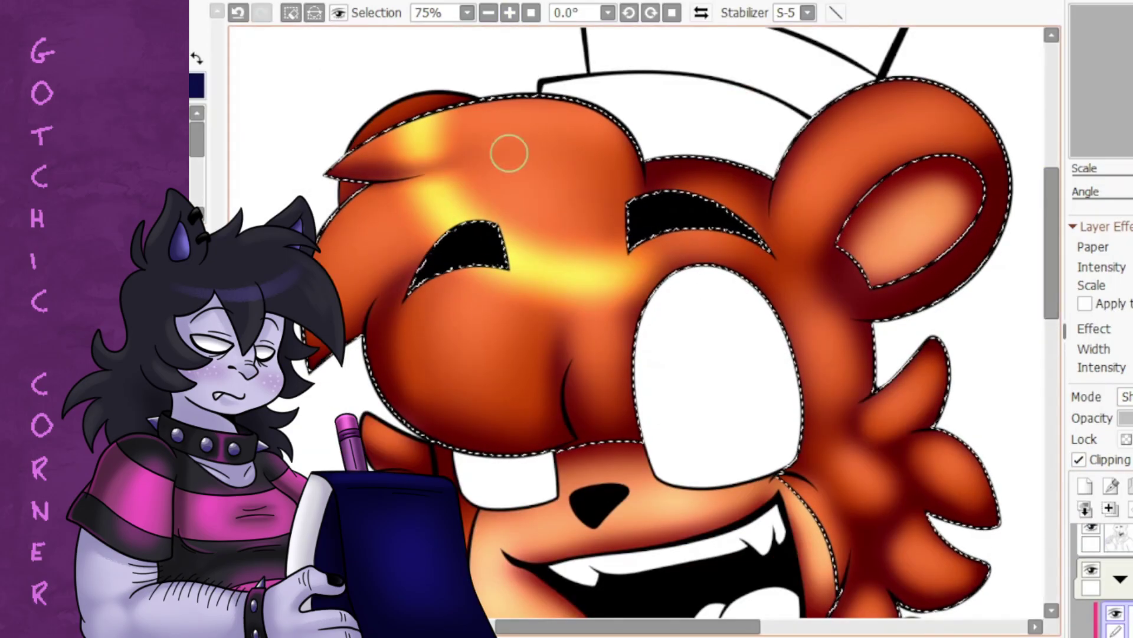
pyautogui.moveTo(506, 152)
pyautogui.mouseDown()
pyautogui.moveTo(608, 228)
pyautogui.moveTo(637, 321)
pyautogui.moveTo(468, 94)
pyautogui.mouseUp()
pyautogui.hotkey('ctrl', 'd')
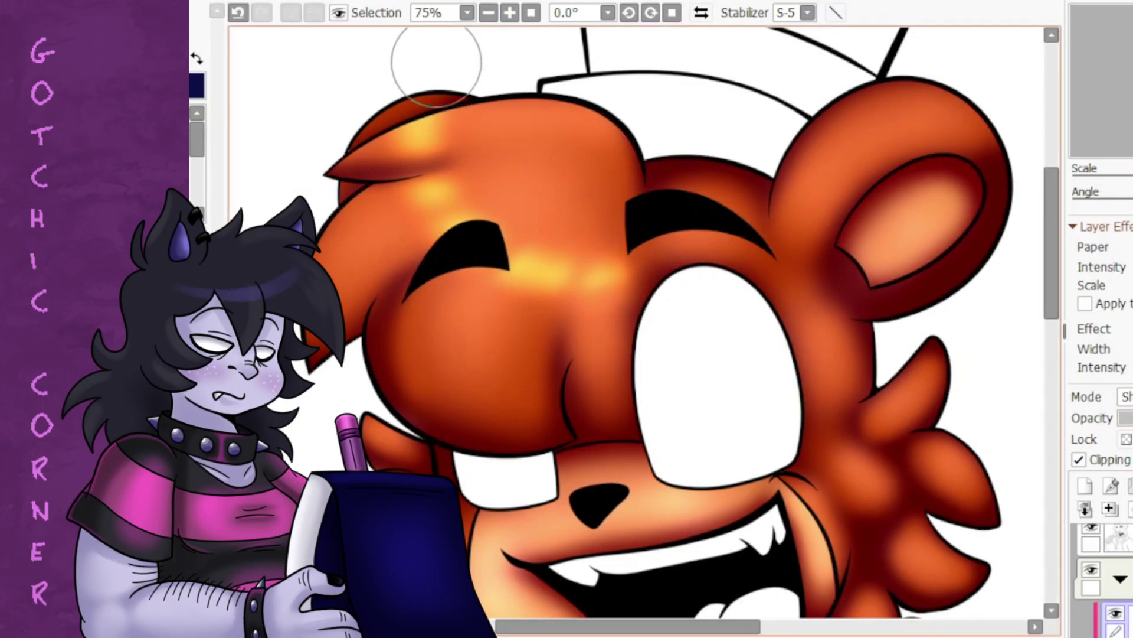
# - Fill the hoodie with muted teal, its drawstrings with pale grey-blue and the cuff with darker teal on an unclipped layer
pyautogui.scroll(-3, 643, 321)
pyautogui.scroll(-2, 643, 321)
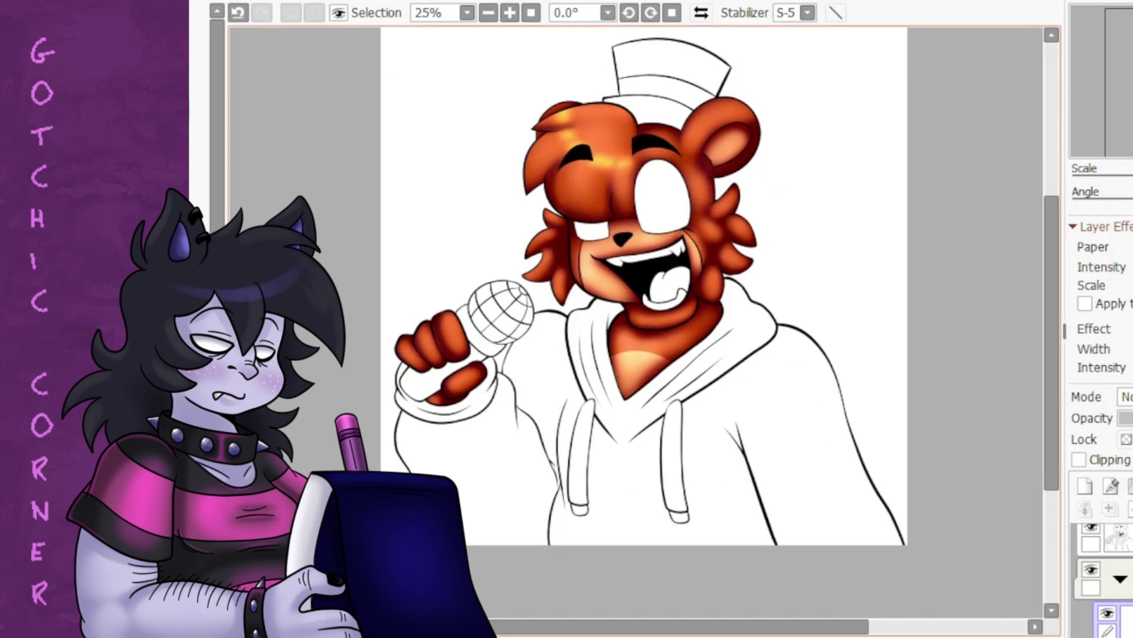
pyautogui.click(708, 461)
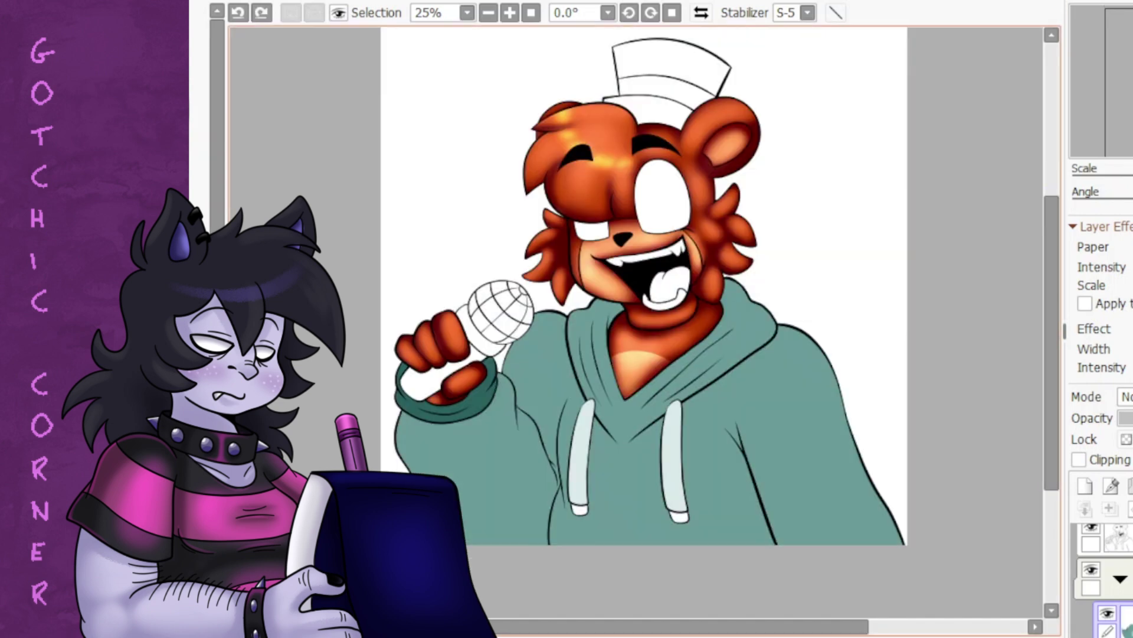
pyautogui.scroll(1, 624, 492)
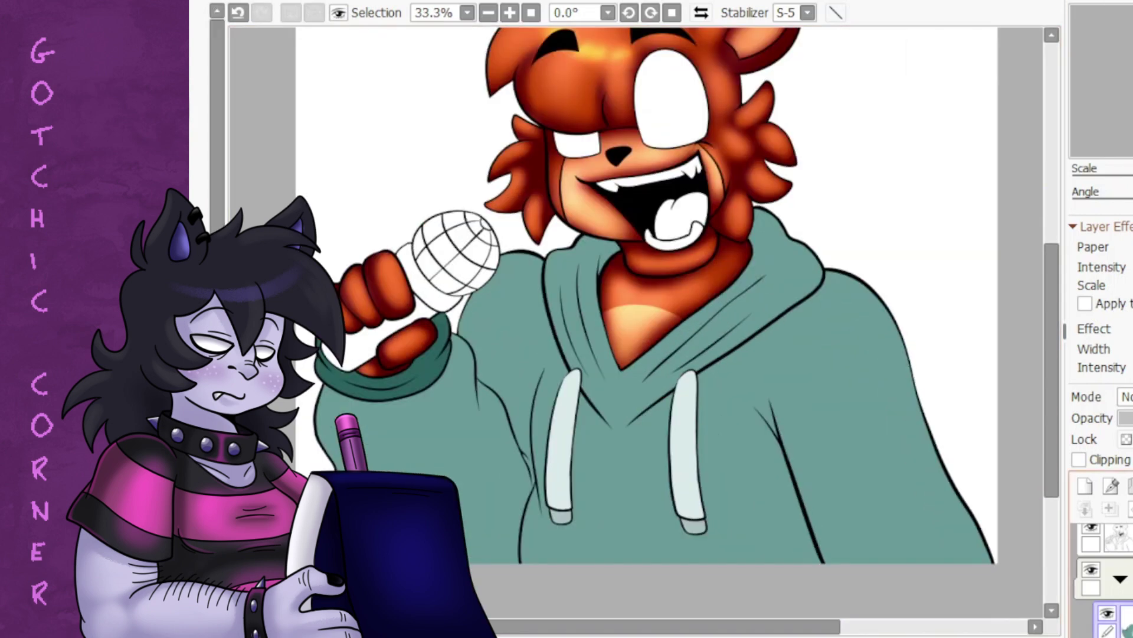
# - Cover the hoodie with clipped shading, and softly lighten the torso and lowered sleeve, leaving shadow along the folds and drawstrings
pyautogui.scroll(-1, 656, 295)
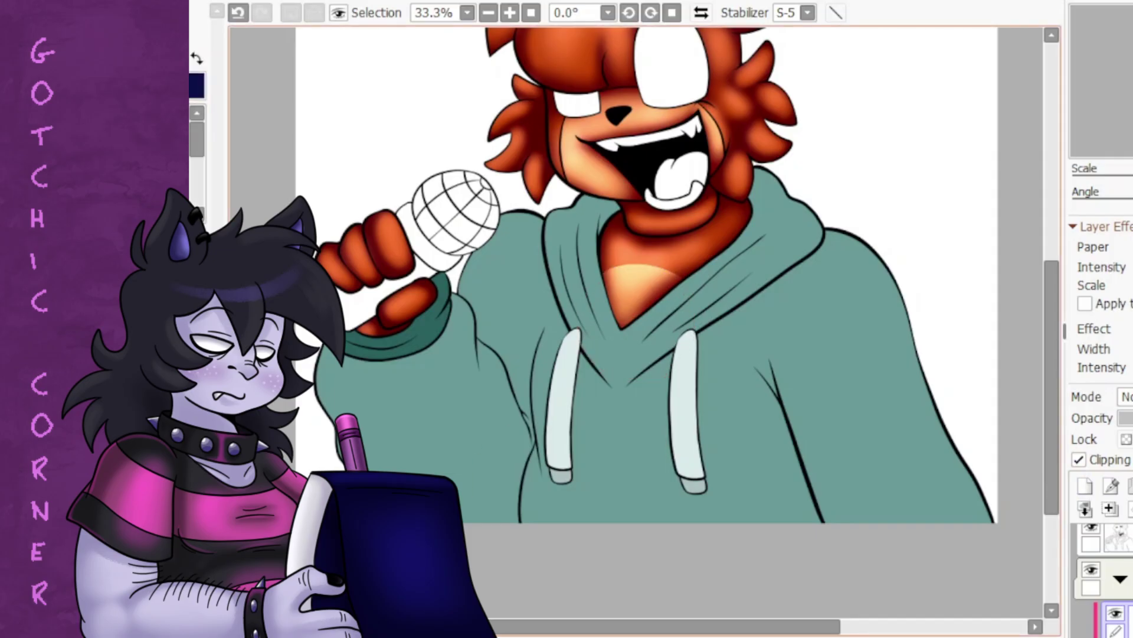
pyautogui.moveTo(826, 307)
pyautogui.mouseDown()
pyautogui.moveTo(848, 488)
pyautogui.moveTo(860, 470)
pyautogui.mouseUp()
pyautogui.moveTo(602, 397)
pyautogui.mouseDown()
pyautogui.moveTo(648, 528)
pyautogui.moveTo(595, 562)
pyautogui.moveTo(681, 518)
pyautogui.moveTo(750, 543)
pyautogui.moveTo(645, 394)
pyautogui.moveTo(787, 564)
pyautogui.moveTo(722, 356)
pyautogui.mouseUp()
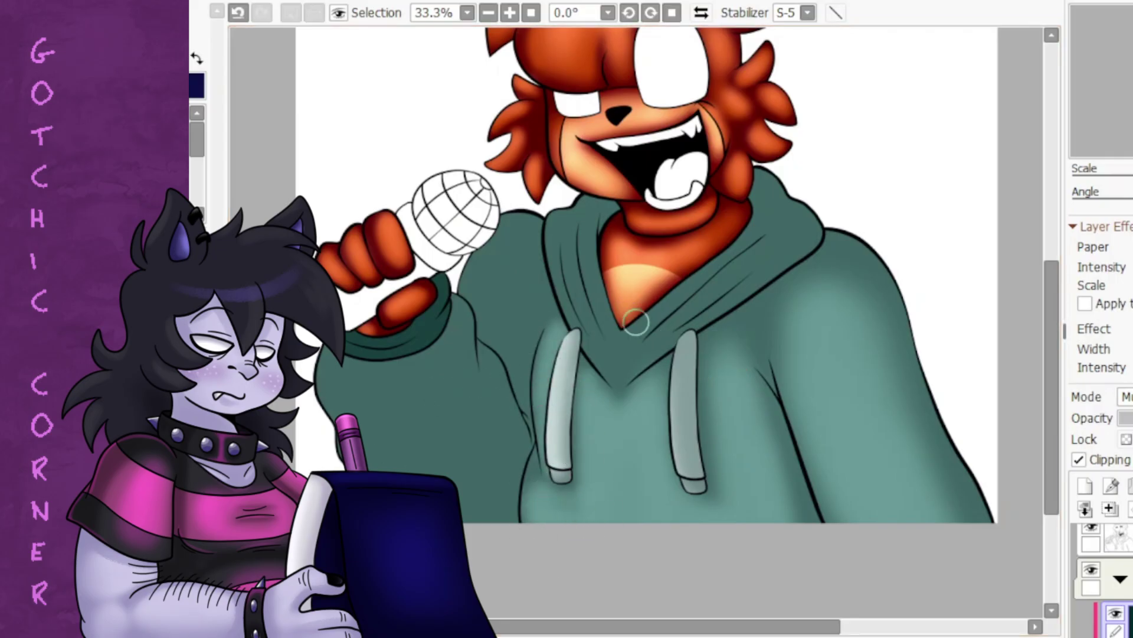
# - Softly lighten the raised sleeve, its shoulder, the hood and the drawstrings, leaving shadow in the fabric folds
pyautogui.moveTo(468, 417)
pyautogui.mouseDown()
pyautogui.moveTo(463, 329)
pyautogui.moveTo(507, 502)
pyautogui.mouseUp()
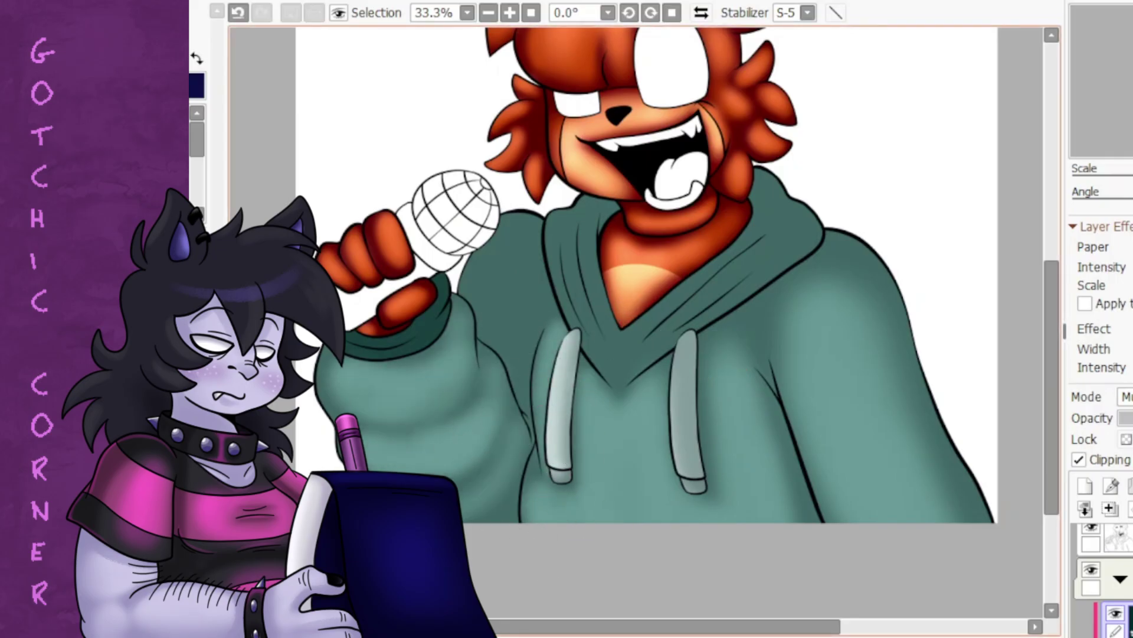
pyautogui.moveTo(481, 253); pyautogui.dragTo(519, 321)
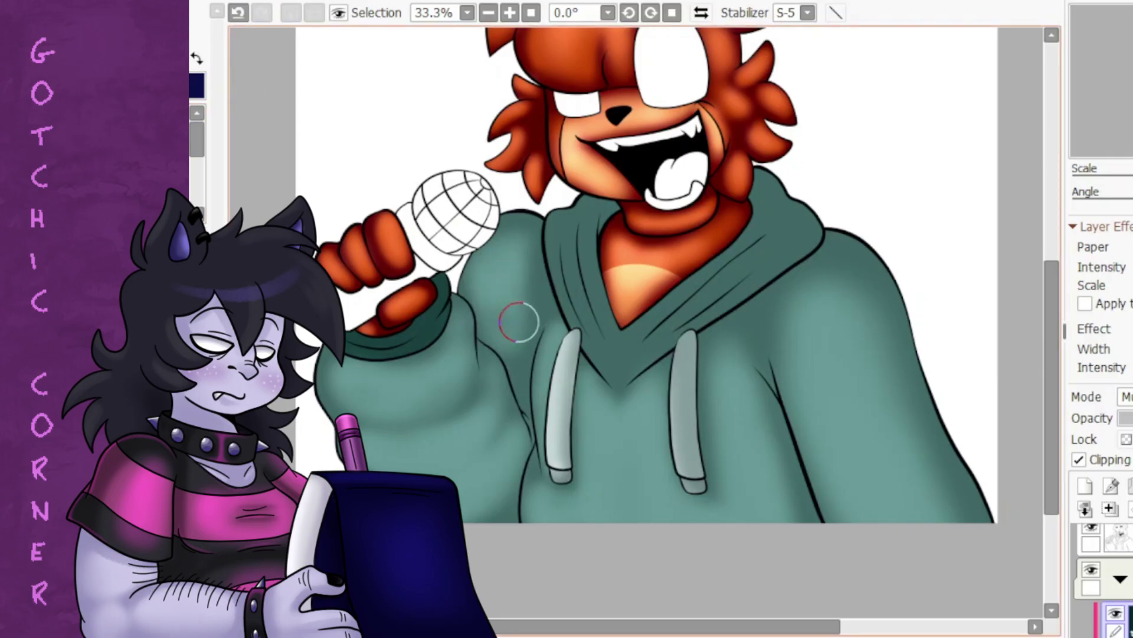
pyautogui.moveTo(569, 221); pyautogui.dragTo(615, 360)
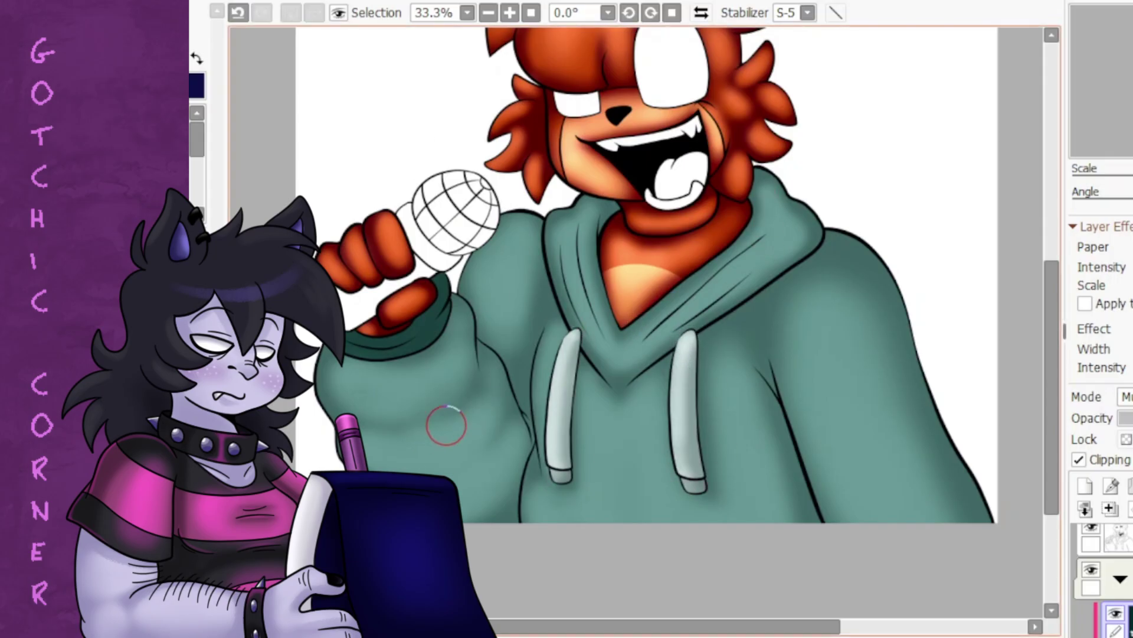
# - Lighten the dark teal cuff of the raised sleeve, comparing it with and without the last stroke
pyautogui.moveTo(366, 337); pyautogui.dragTo(446, 324)
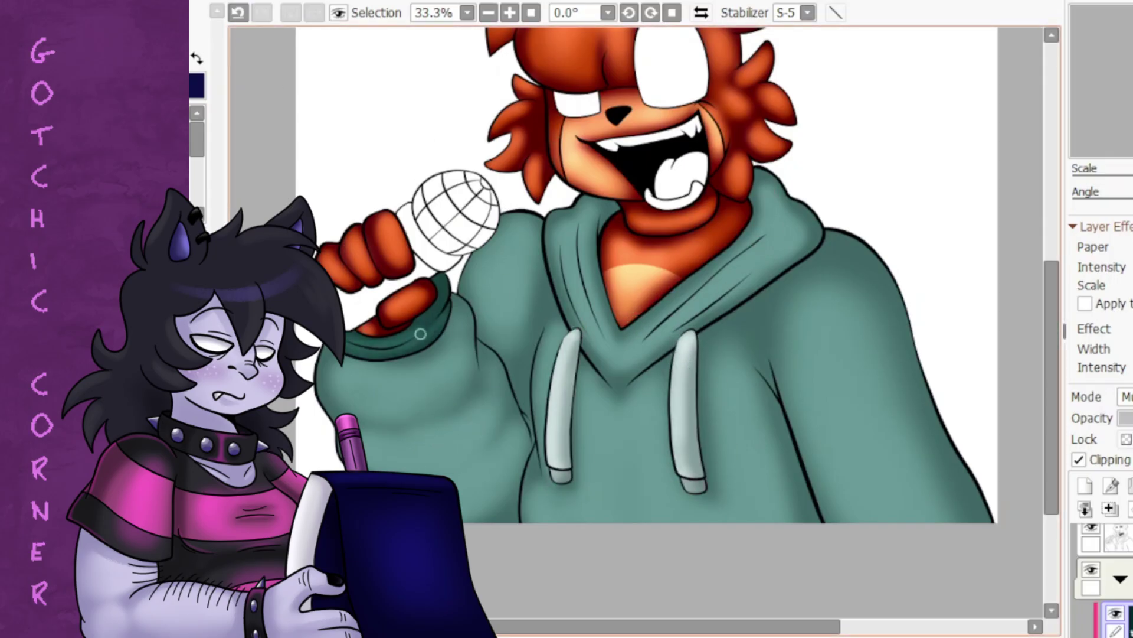
pyautogui.hotkey('ctrl', 'z')
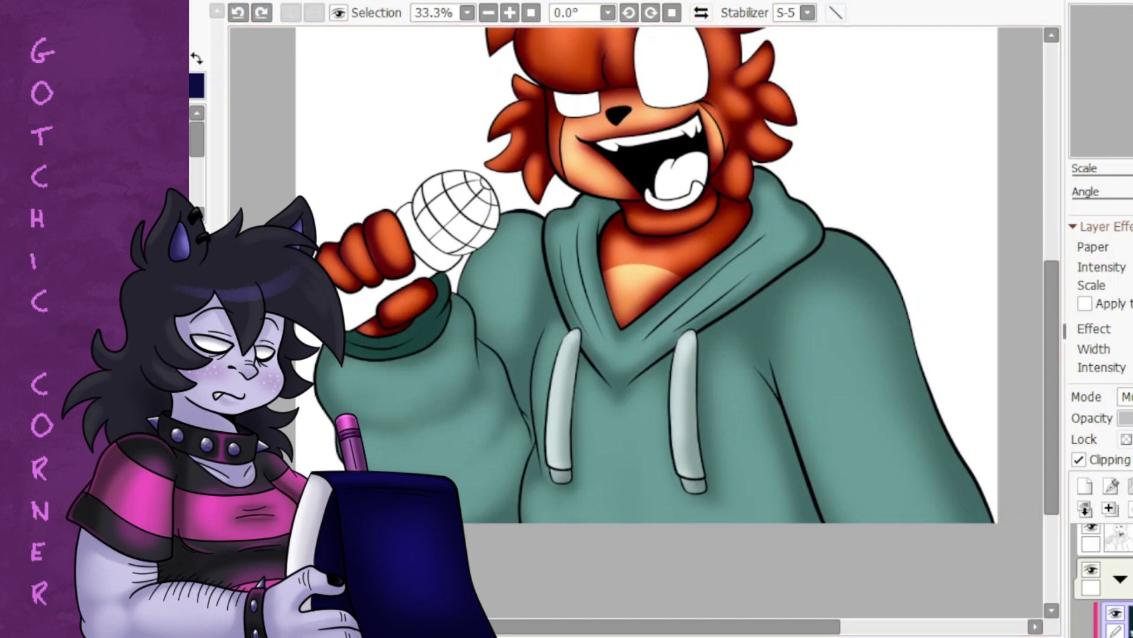
pyautogui.hotkey('ctrl', 'y')
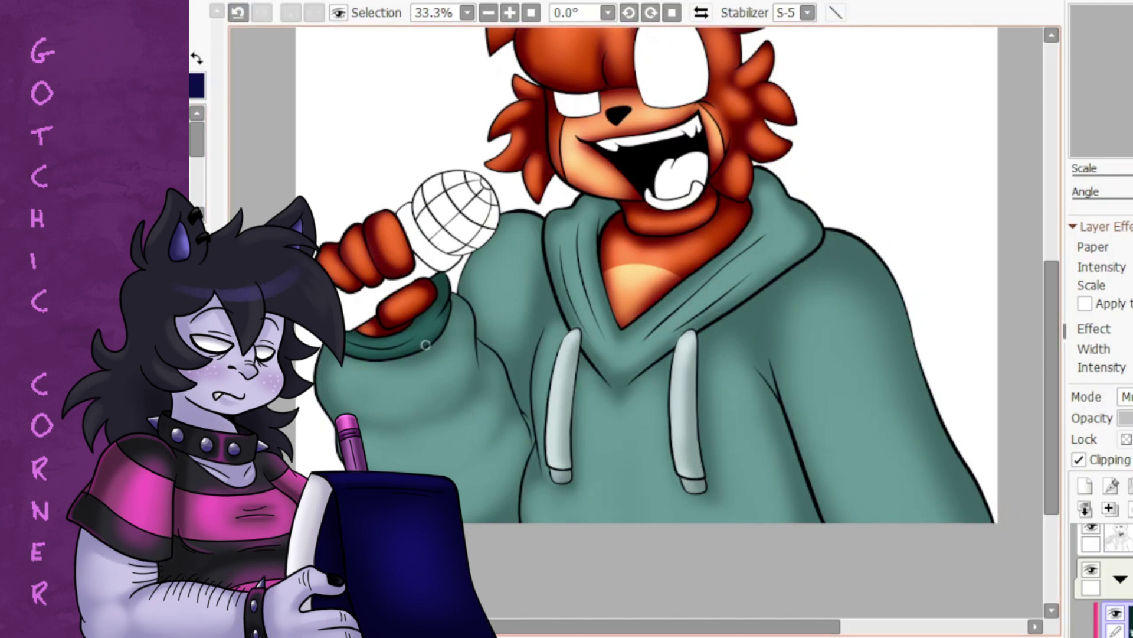
# - Brush soft pale teal highlights over the hoodie's sleeves, torso, hood, cuff and drawstrings on a clipped layer
pyautogui.press('-')
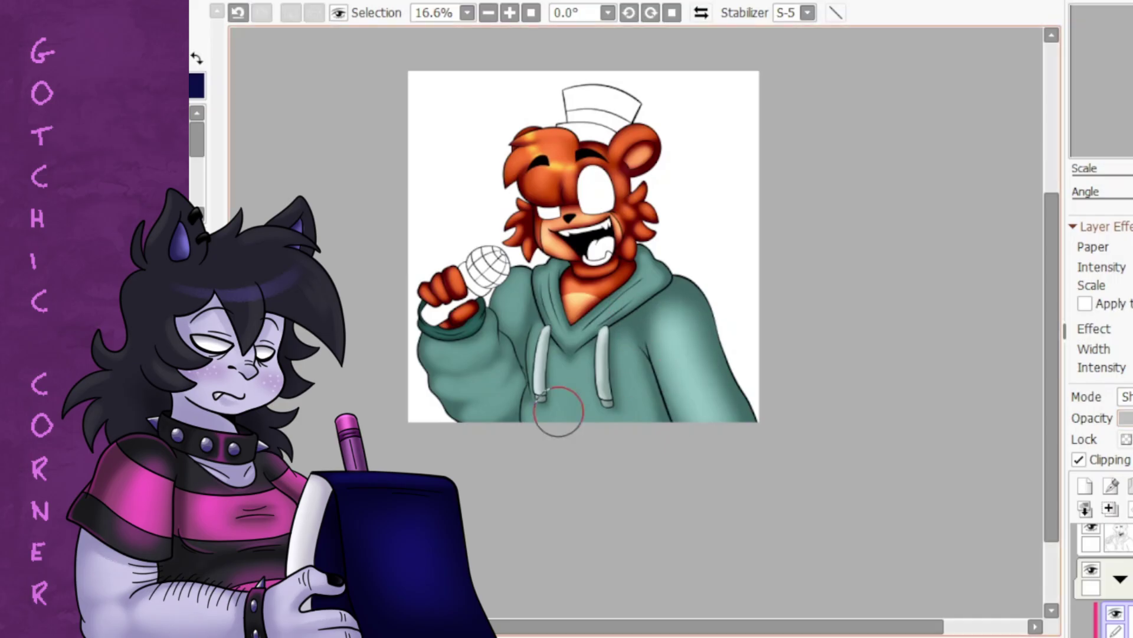
pyautogui.press('+')
pyautogui.press('+')
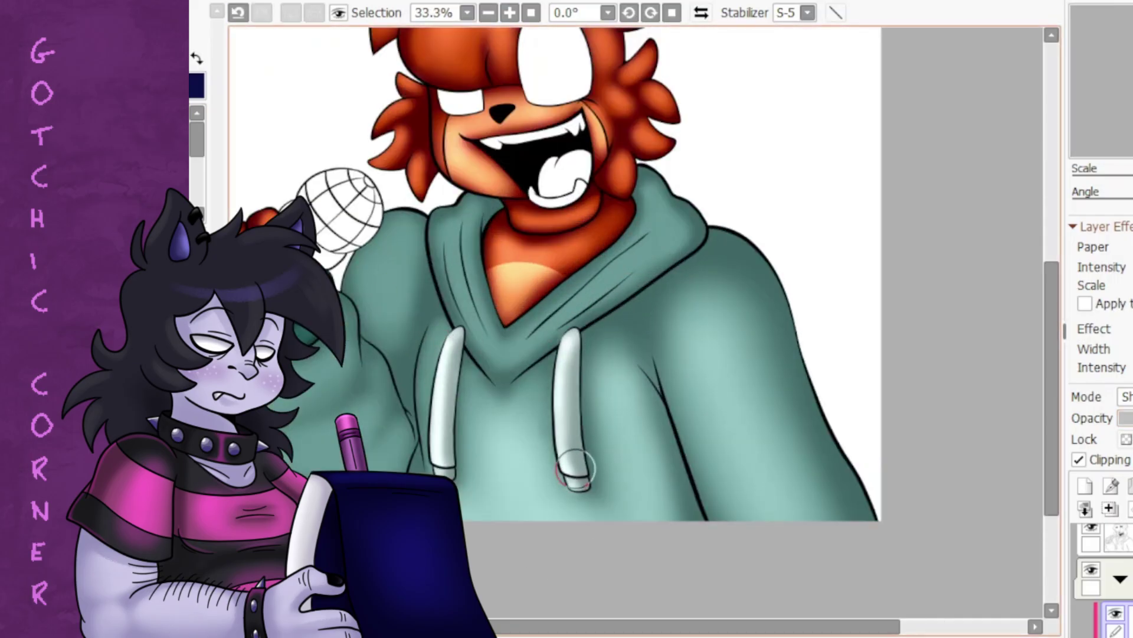
pyautogui.moveTo(466, 217)
pyautogui.mouseDown()
pyautogui.moveTo(637, 253)
pyautogui.moveTo(561, 284)
pyautogui.moveTo(385, 309)
pyautogui.mouseUp()
pyautogui.hscroll(-2, 356, 327)
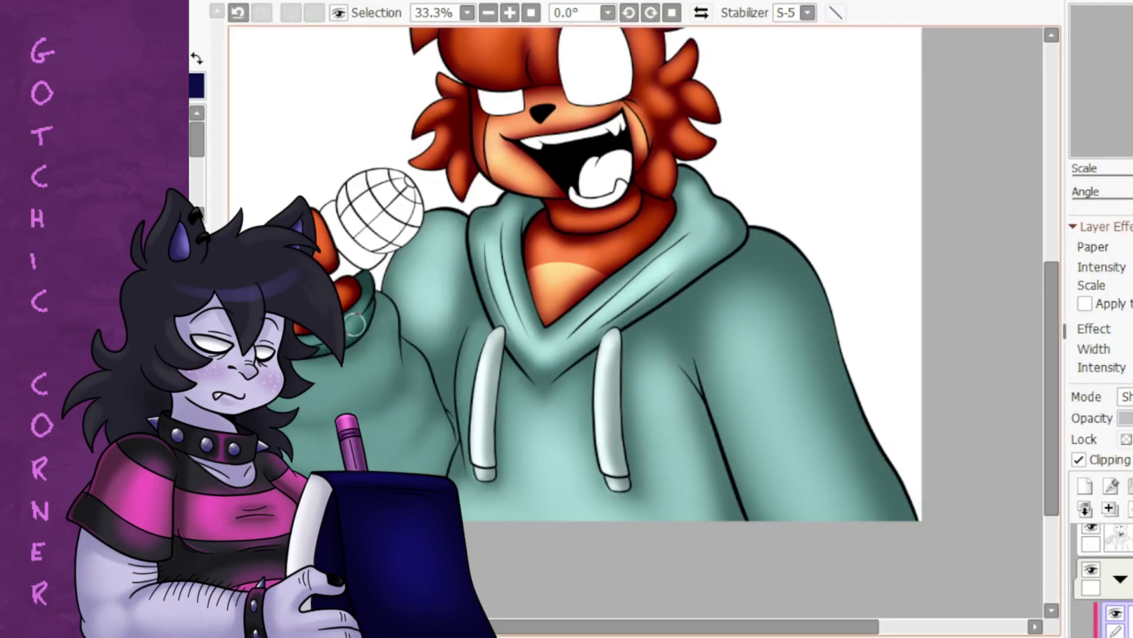
pyautogui.moveTo(307, 366); pyautogui.dragTo(433, 458)
pyautogui.scroll(-3, 561, 145)
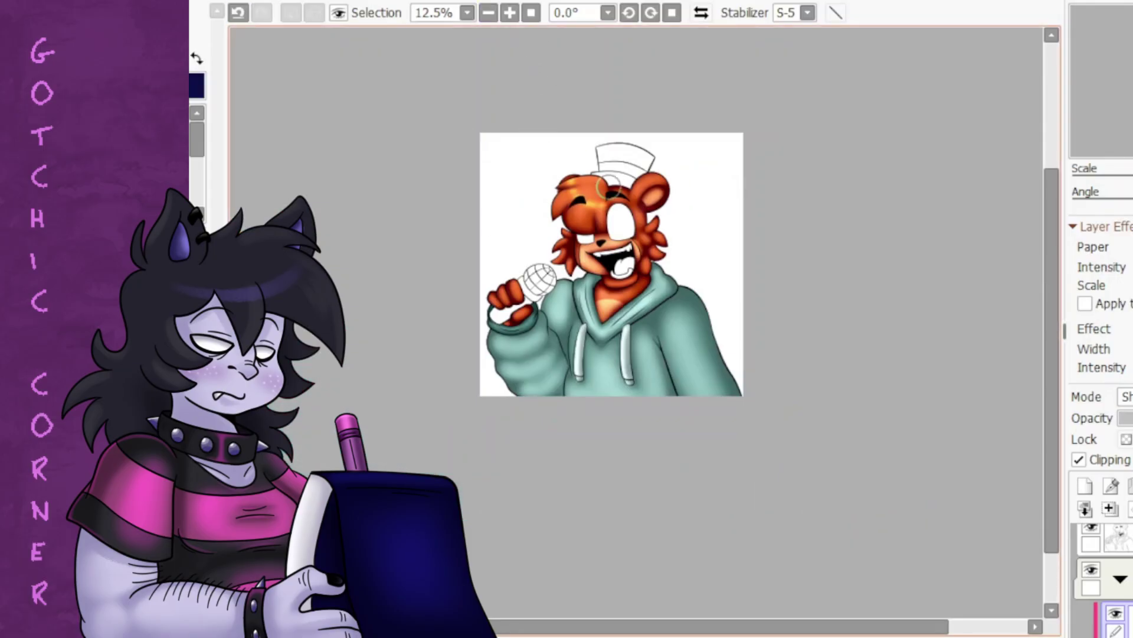
# - Fill the microphone's handle with dark teal, its collar with grey-teal and its mesh head with grey on an unclipped layer
pyautogui.scroll(2, 476, 124)
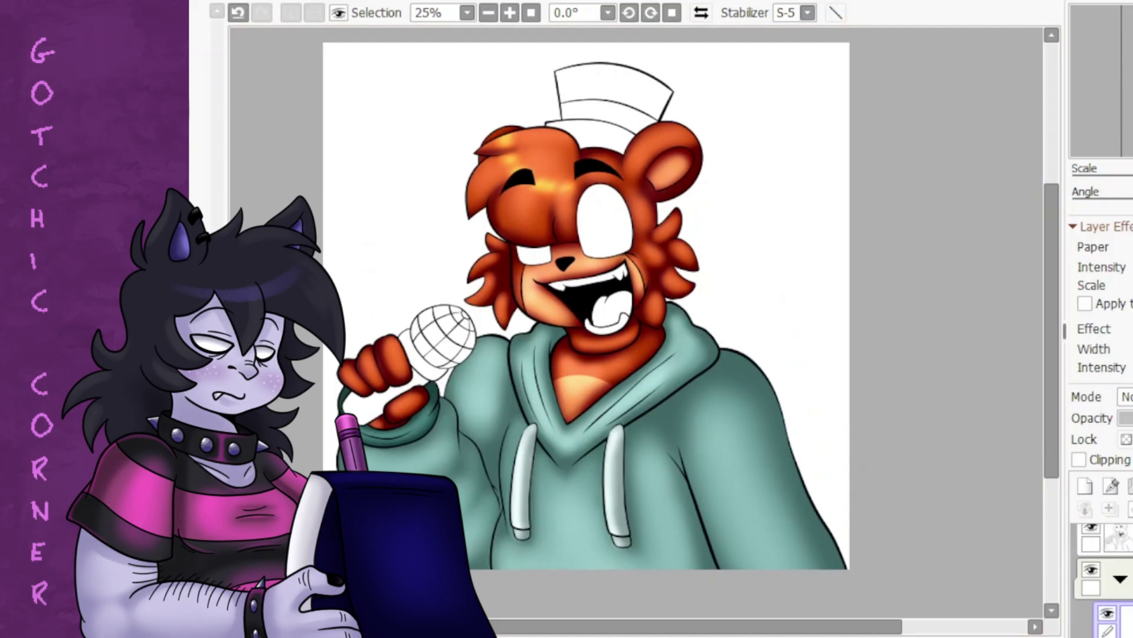
pyautogui.click(389, 405)
pyautogui.click(422, 354)
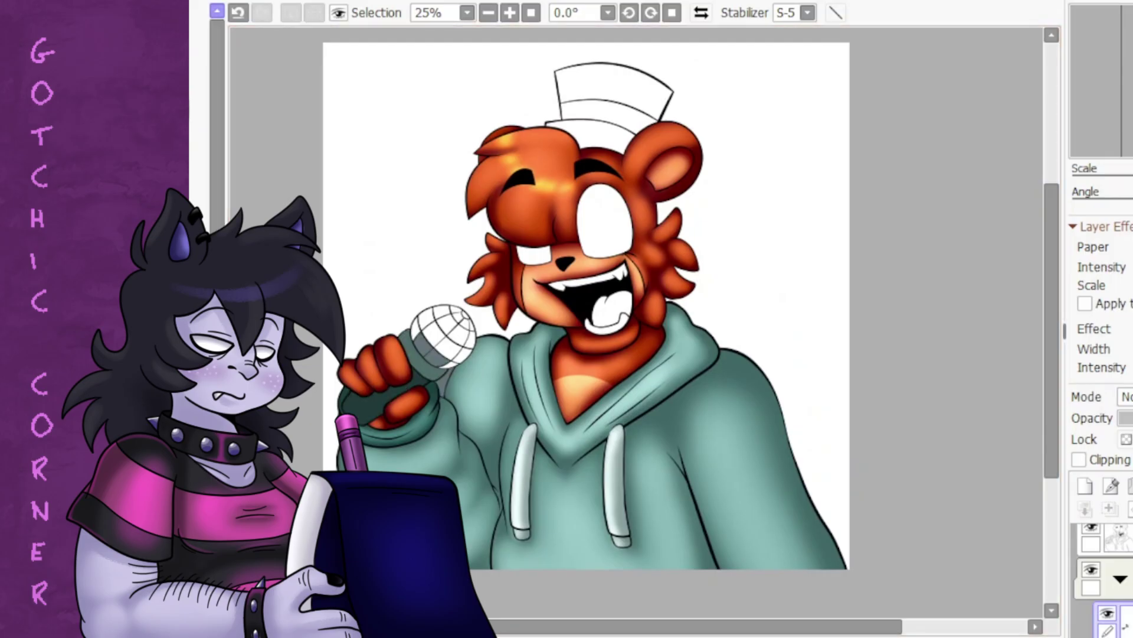
pyautogui.click(442, 331)
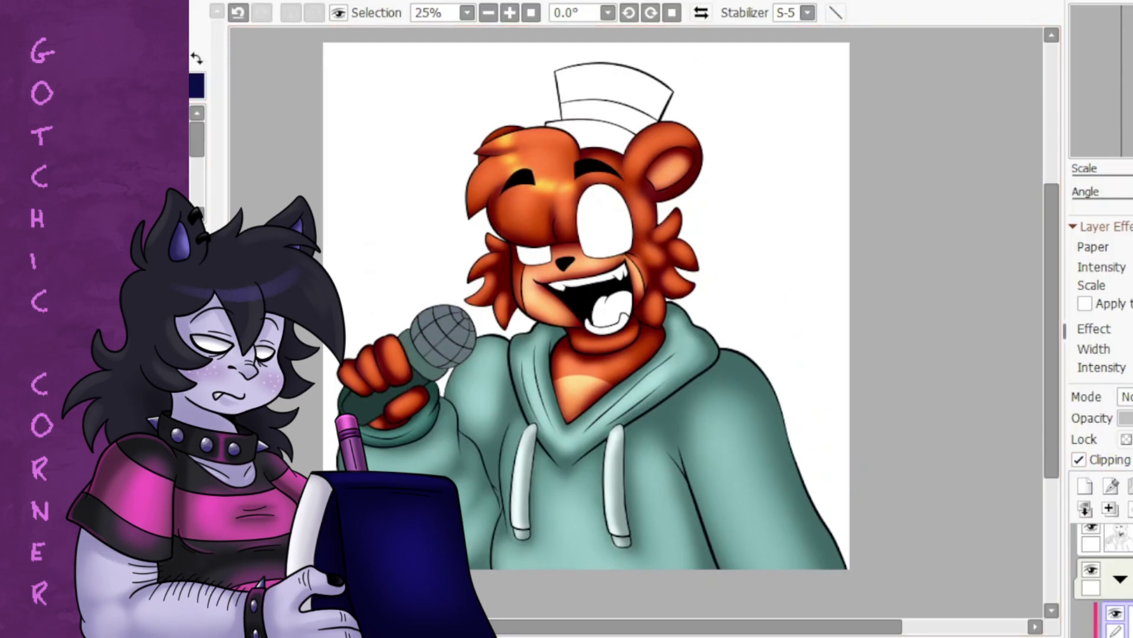
# - Softly shade the microphone's head and collar on a clipped layer, darkening the edges
pyautogui.click(1079, 459)
pyautogui.scroll(1, 635, 322)
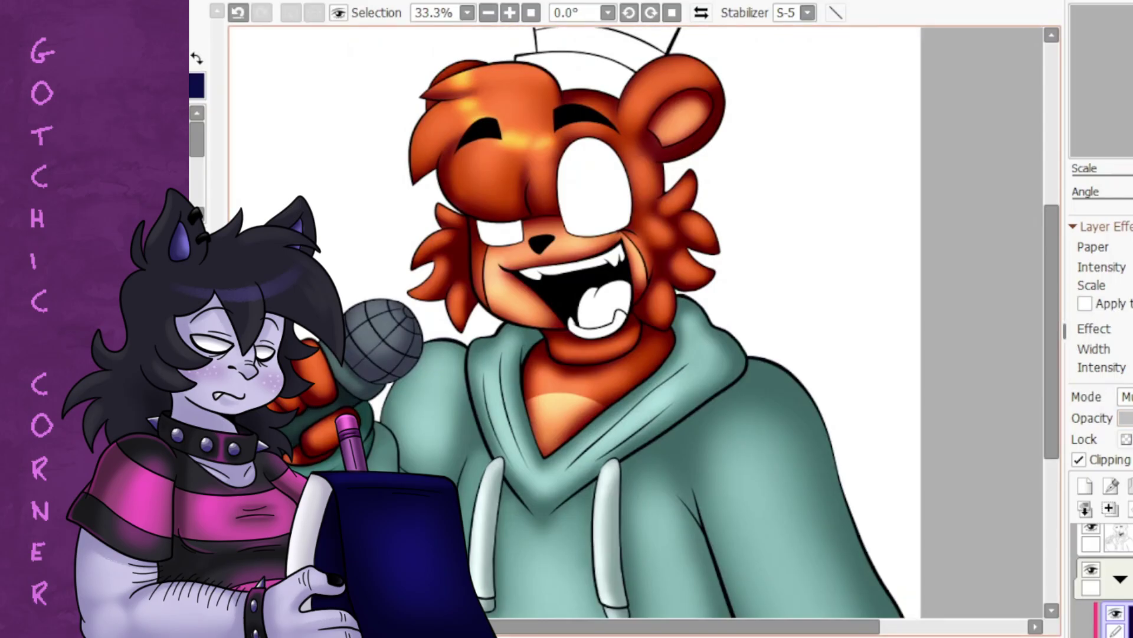
pyautogui.scroll(-1, 466, 131)
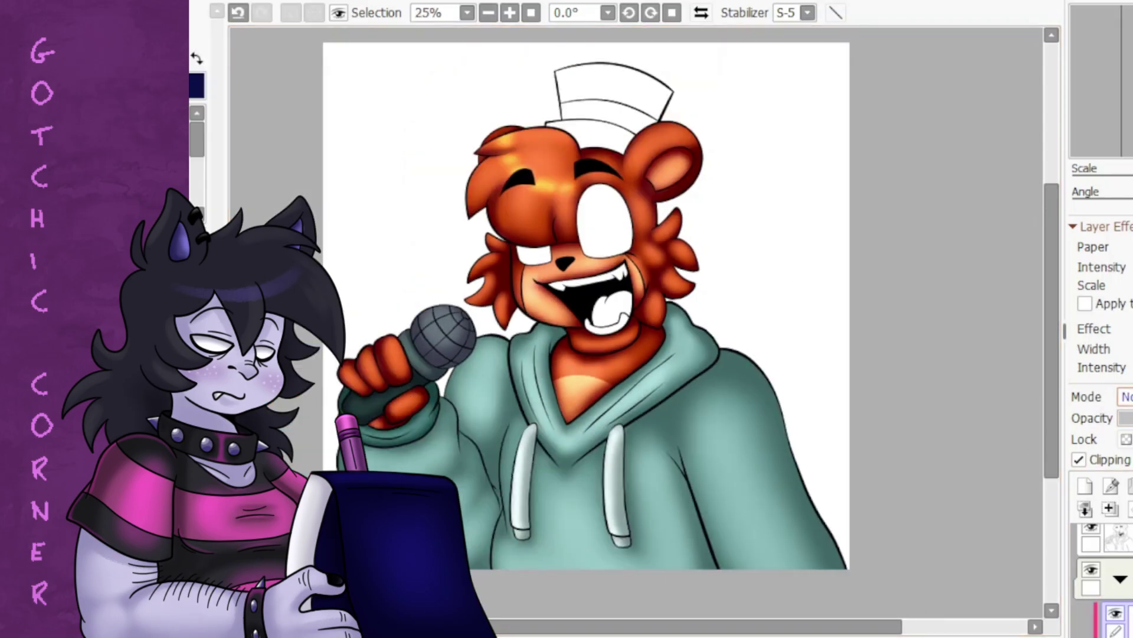
# - Brush a pale teal highlight over the microphone head, brighten the edges of its mesh cells and undo the last stroke
pyautogui.scroll(2, 495, 97)
pyautogui.moveTo(273, 320); pyautogui.dragTo(450, 390)
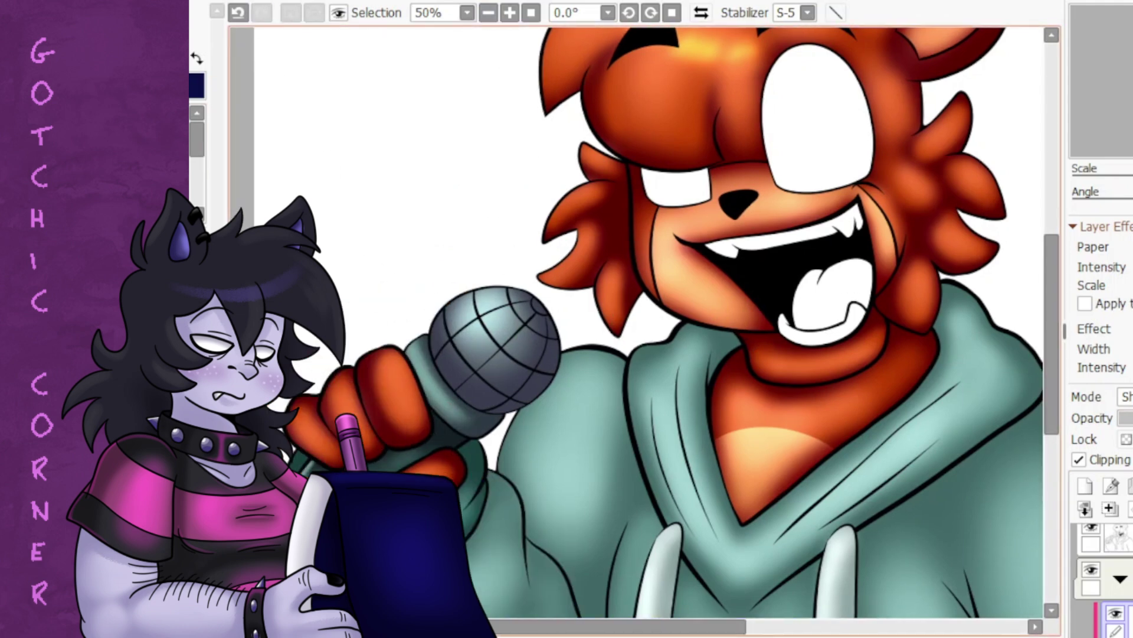
pyautogui.scroll(1, 486, 300)
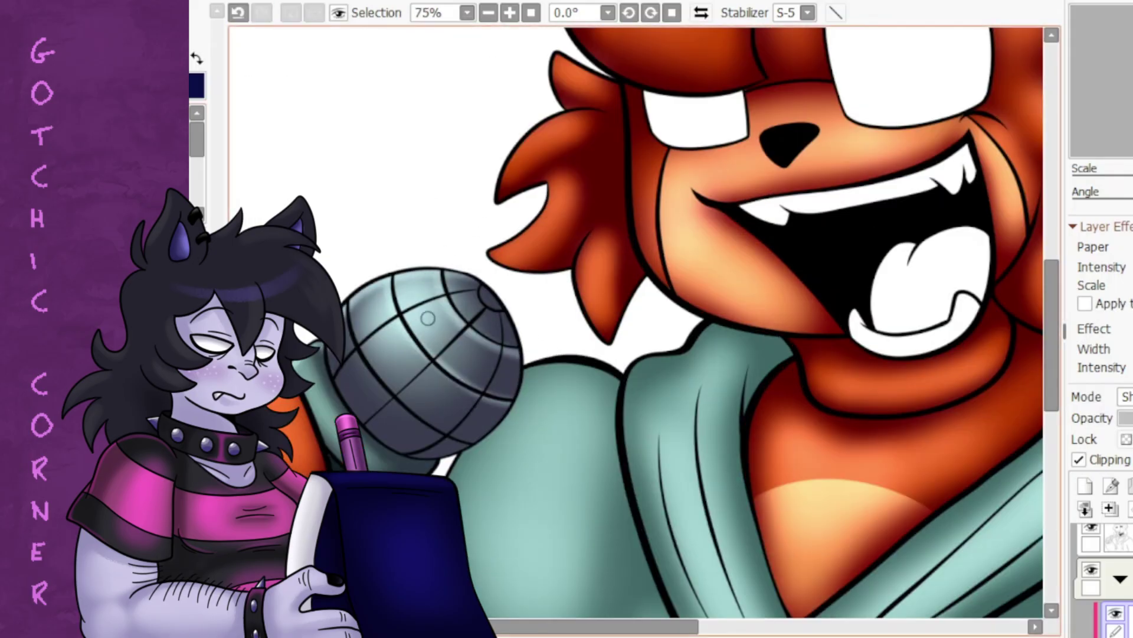
pyautogui.hotkey('ctrl', 'z')
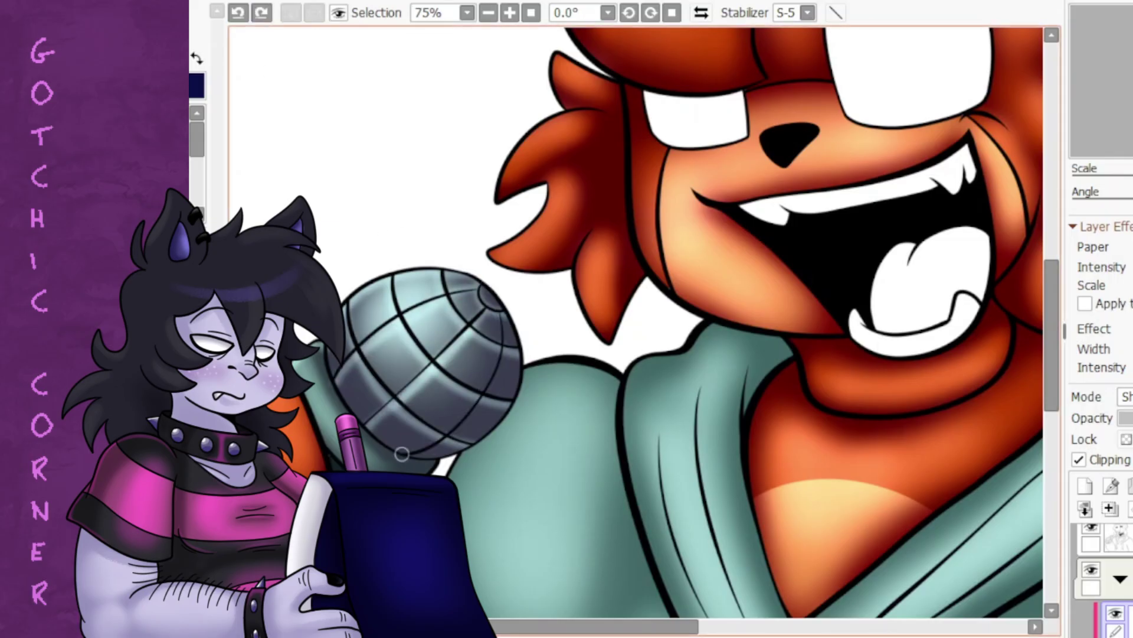
# - Add small bright white glints to the upper part of the microphone's mesh head
pyautogui.click(510, 12)
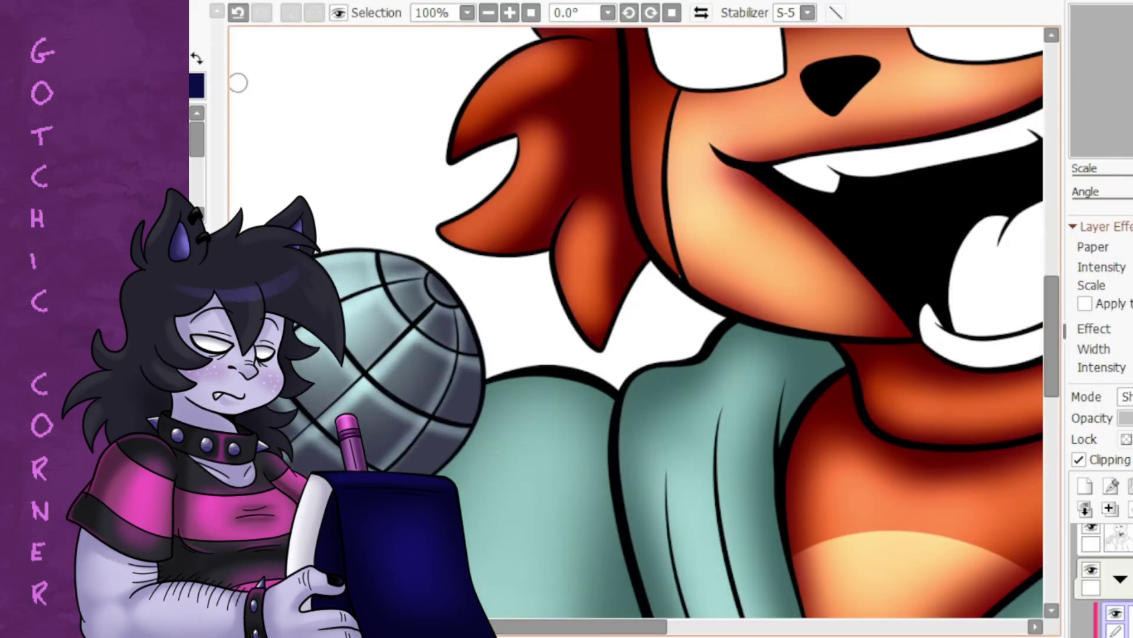
pyautogui.hotkey('ctrl', '-')
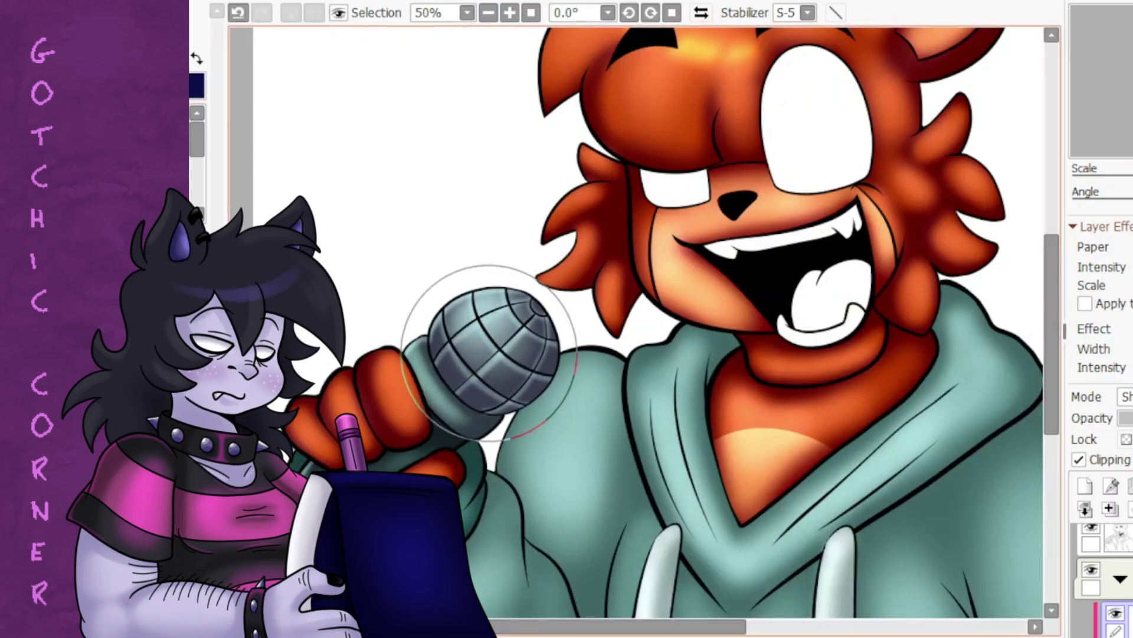
pyautogui.scroll(-5, 1127, 396)
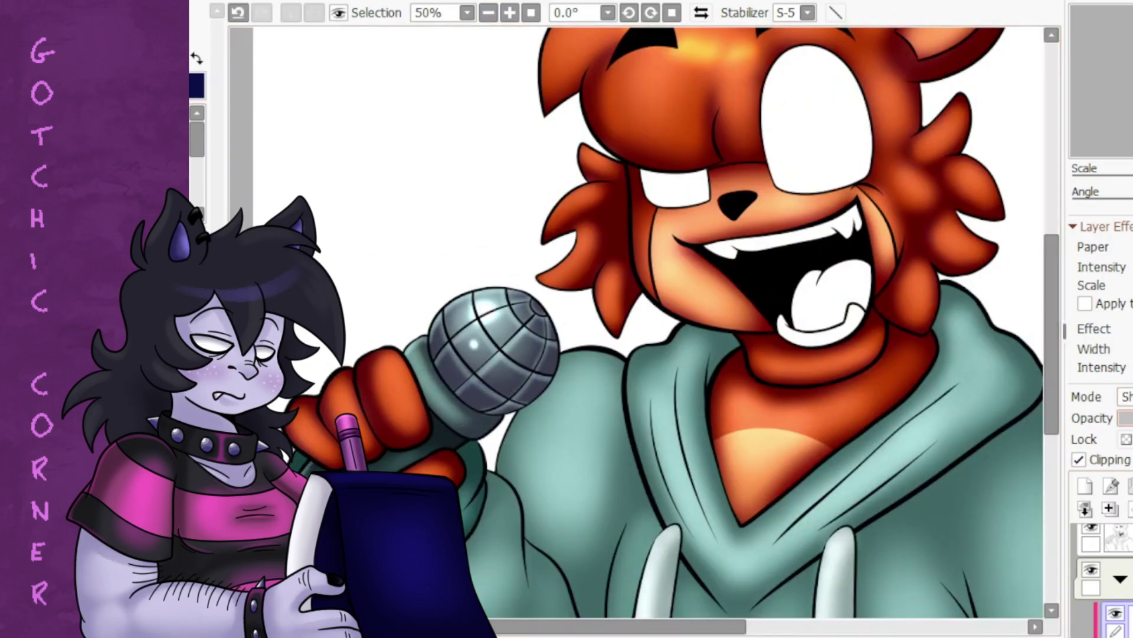
pyautogui.hotkey('ctrl', '-')
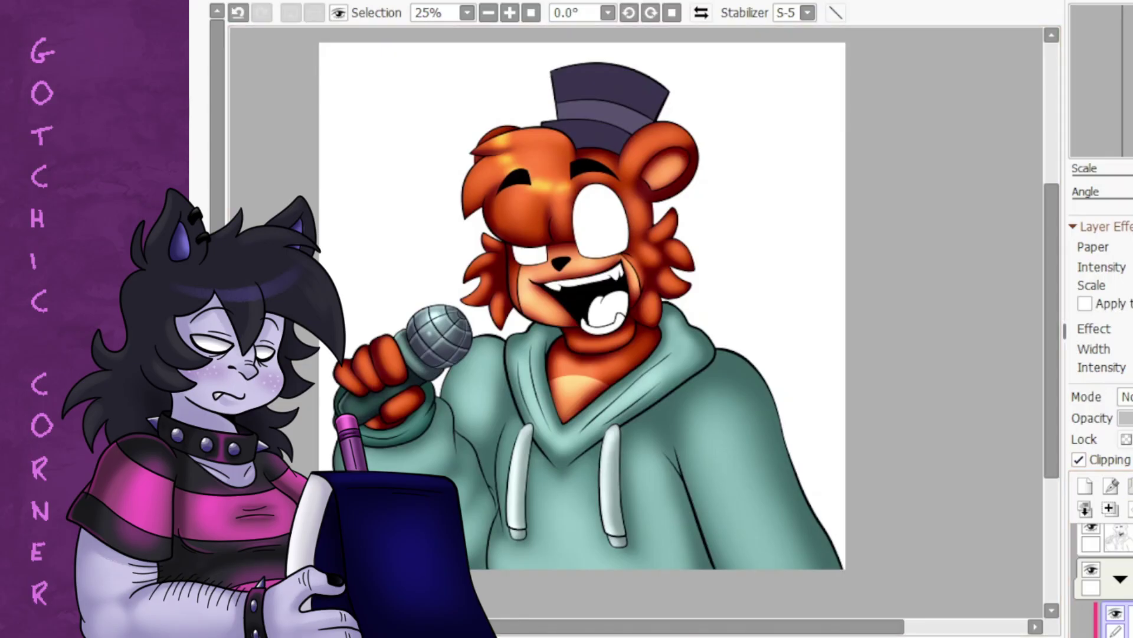
# - Softly shade the top hat's crown, band and brim with dark purple on a clipped Multiply layer
pyautogui.scroll(-1, 1128, 396)
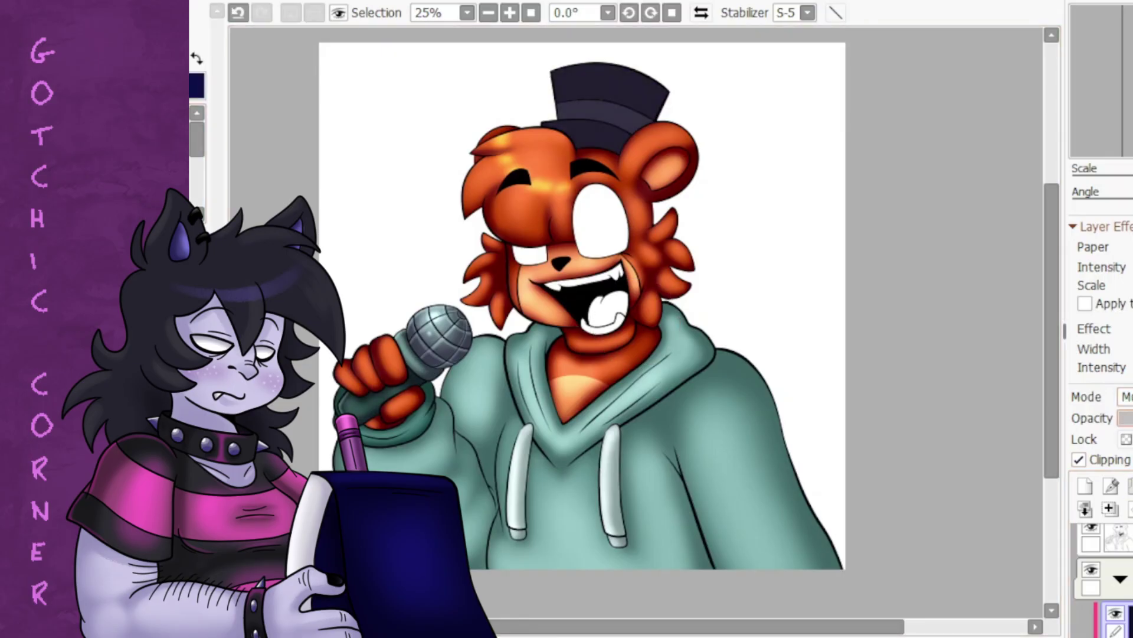
pyautogui.scroll(3, 405, 83)
pyautogui.hotkey('ctrl', '+')
pyautogui.hotkey('ctrl', 'z')
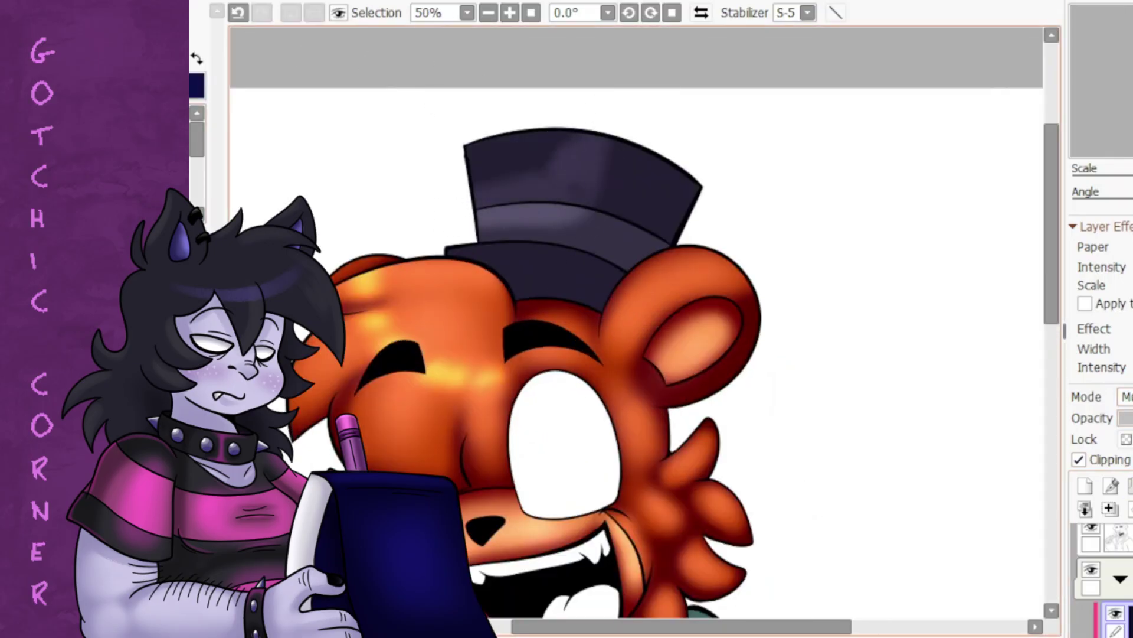
pyautogui.press('[')
pyautogui.press('[')
pyautogui.press('[')
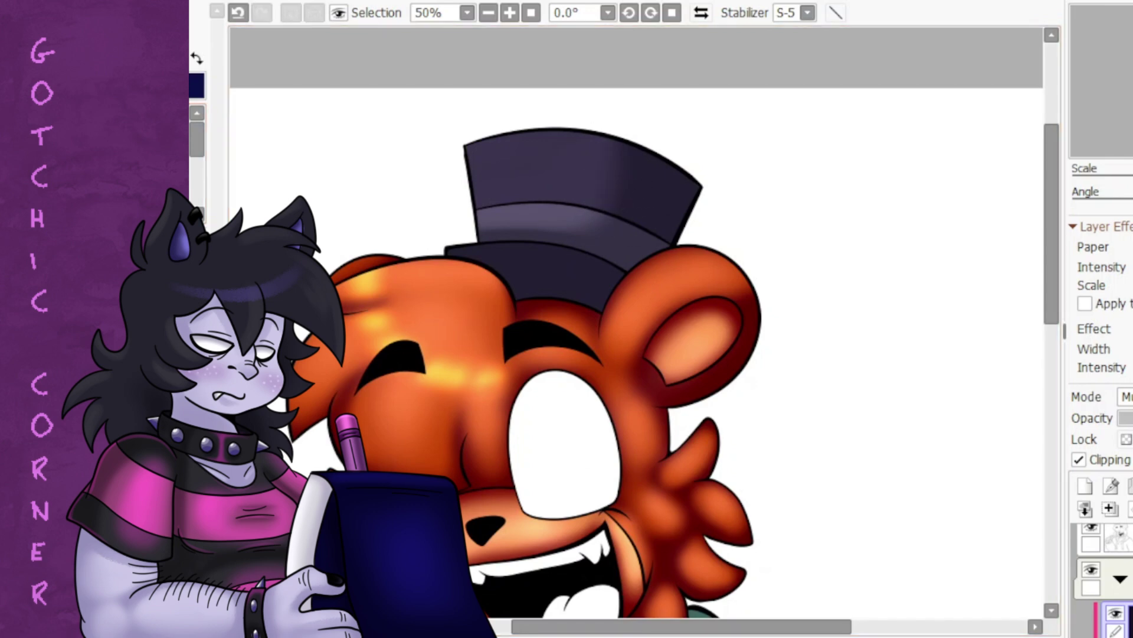
pyautogui.hotkey('ctrl', '+')
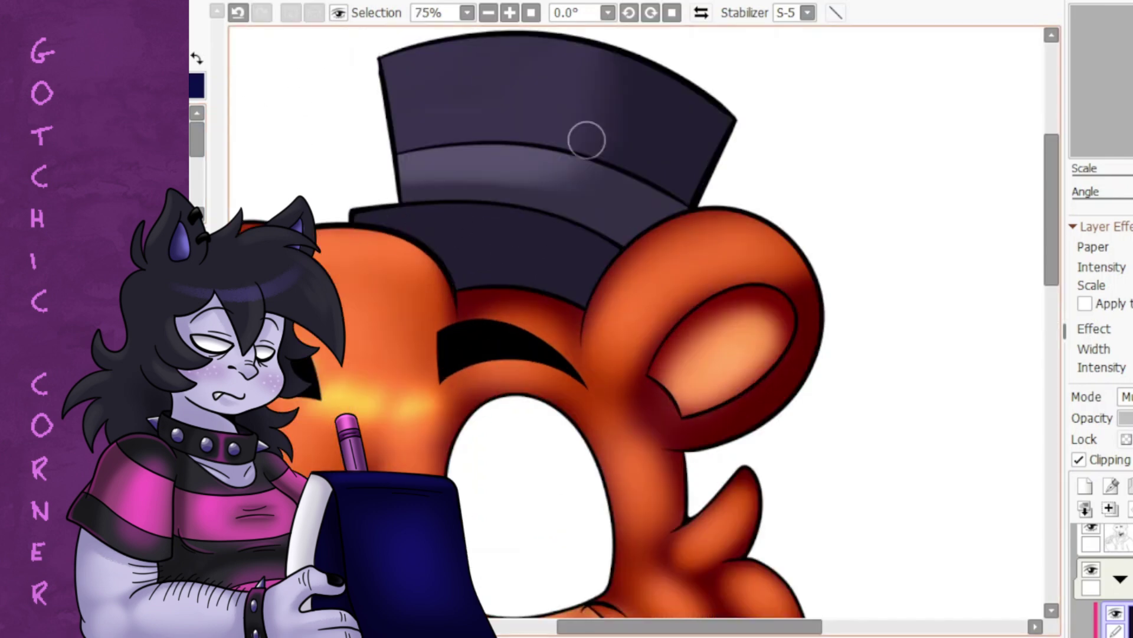
pyautogui.moveTo(514, 239); pyautogui.dragTo(469, 261)
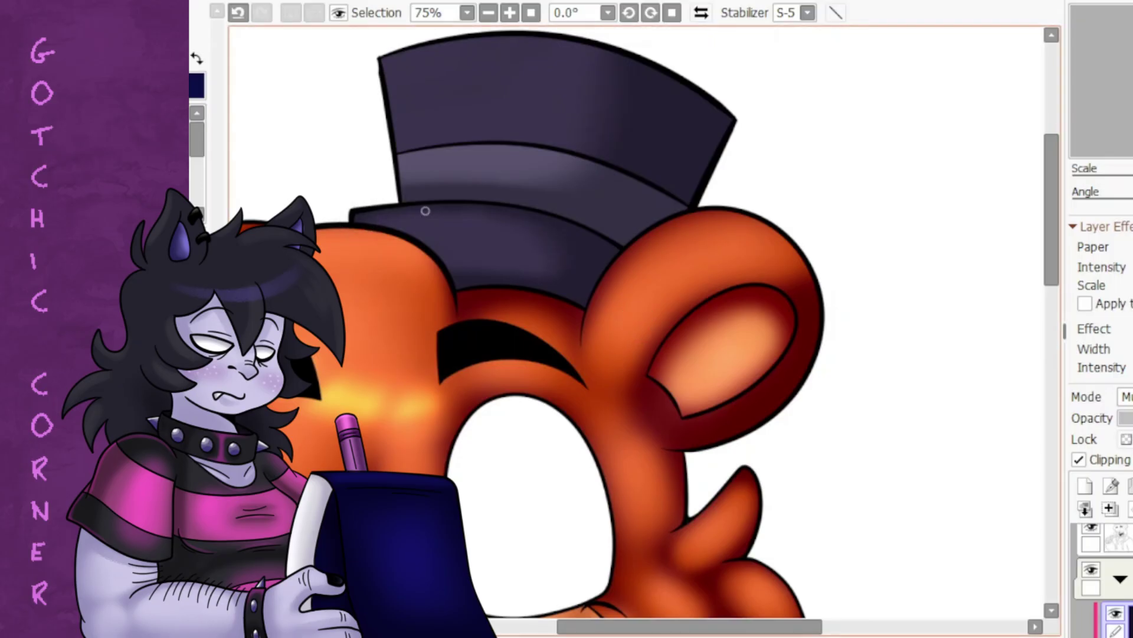
pyautogui.scroll(-4, 573, 283)
pyautogui.scroll(2, 469, 127)
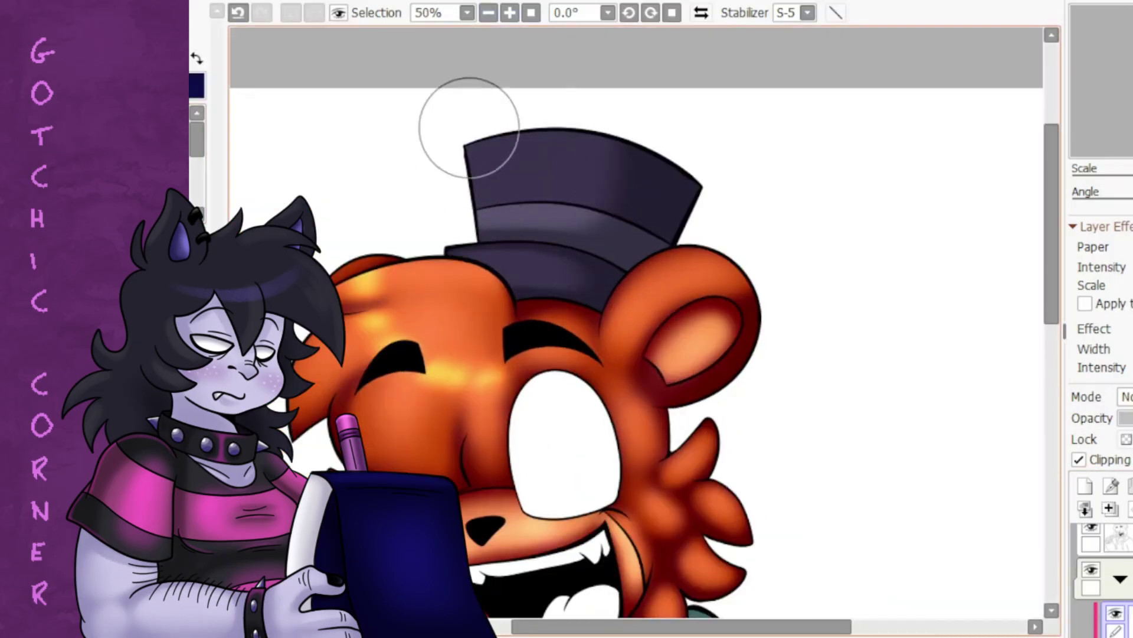
# - Brush soft pale grey-purple highlights over the top hat's crown, band and brim on a new clipped layer, undoing a stray stroke
pyautogui.click(1085, 509)
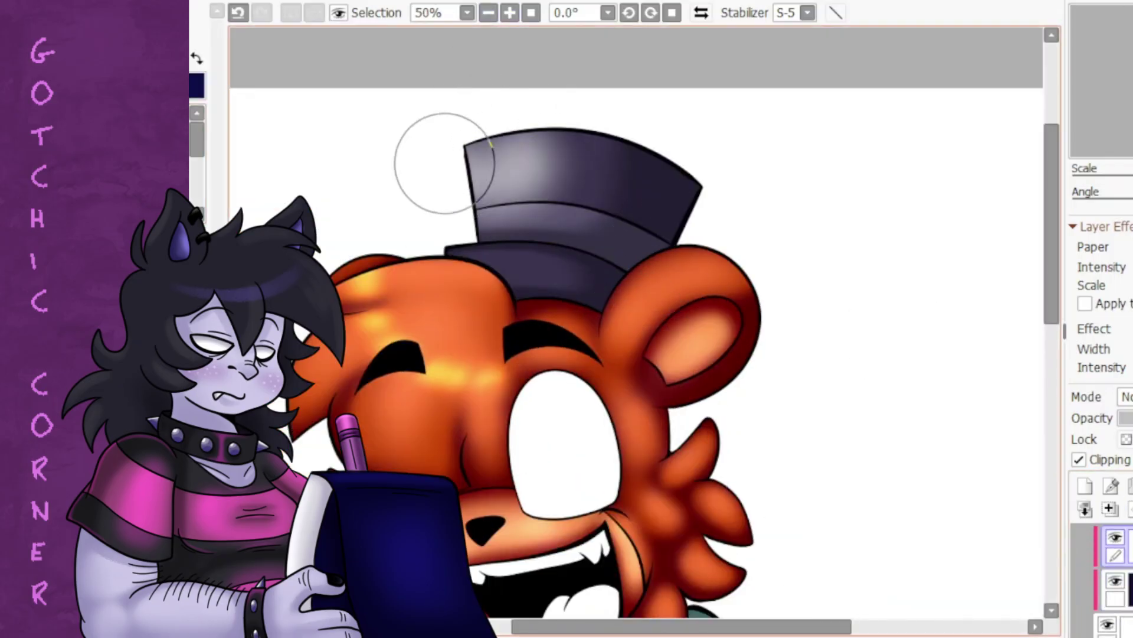
pyautogui.moveTo(443, 157); pyautogui.dragTo(531, 153)
pyautogui.scroll(-5, 1125, 396)
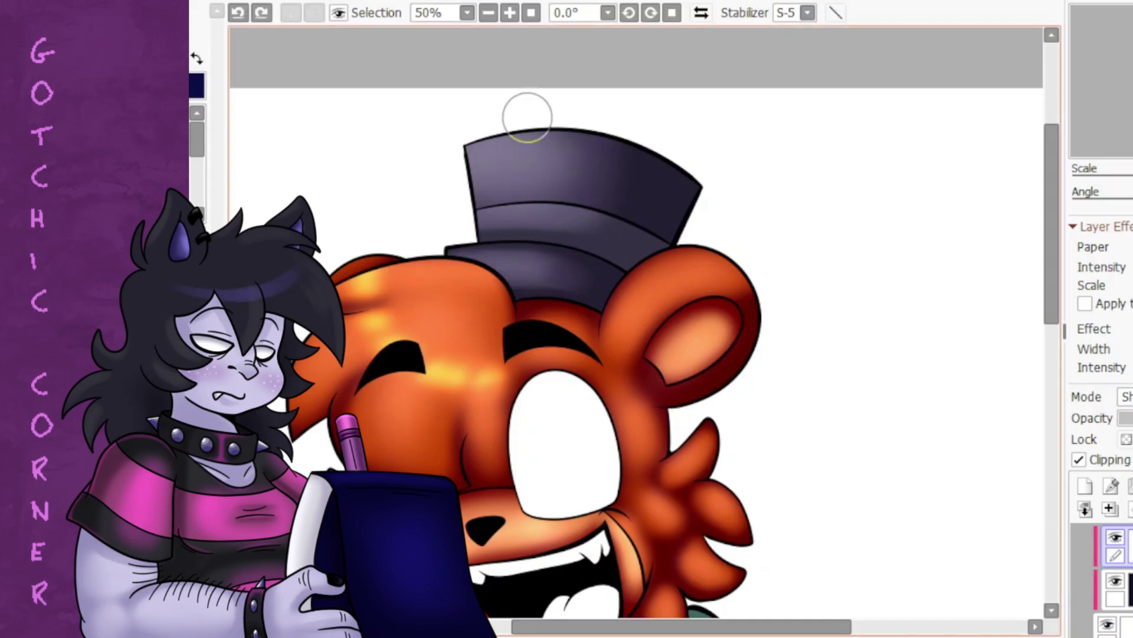
pyautogui.scroll(1, 311, 46)
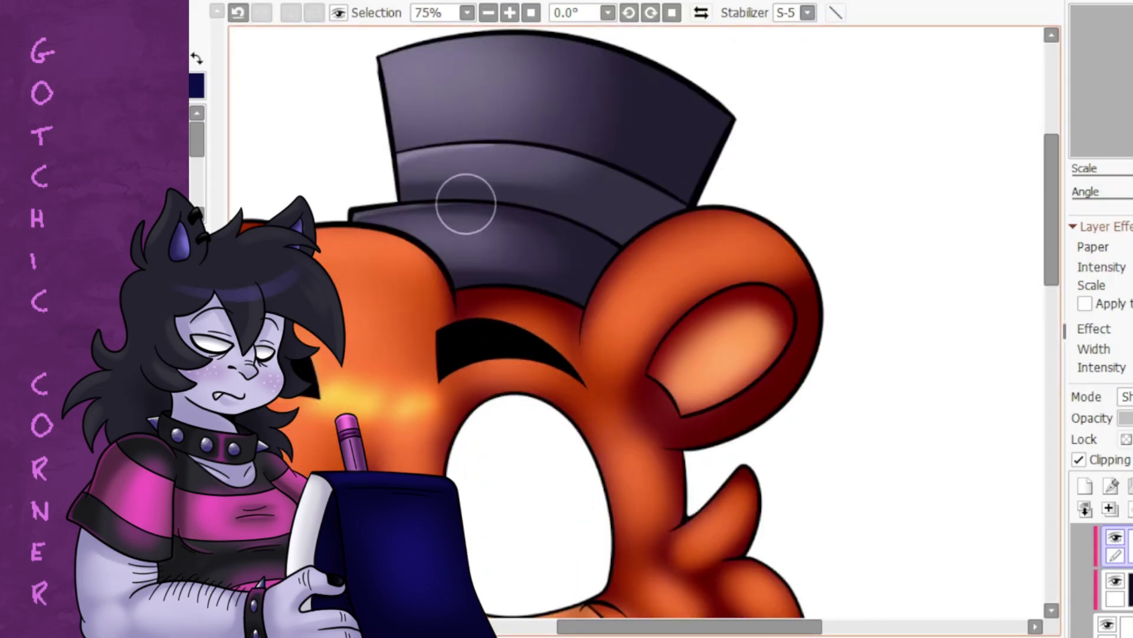
pyautogui.scroll(3, 548, 114)
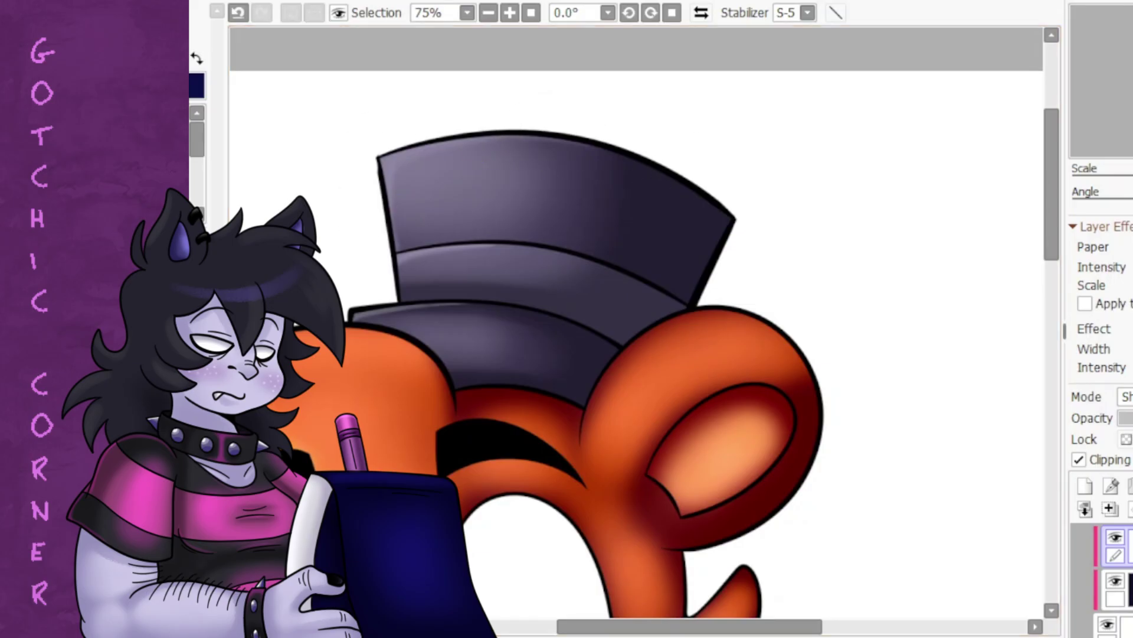
pyautogui.hotkey('ctrl', 'z')
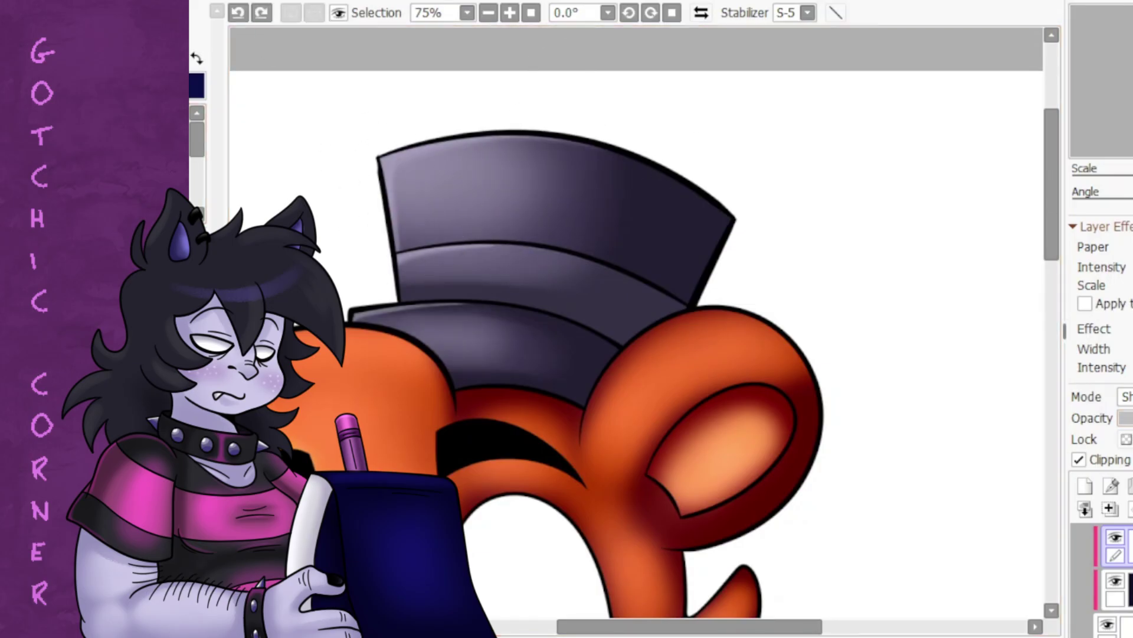
pyautogui.moveTo(599, 264); pyautogui.dragTo(546, 371)
pyautogui.scroll(-5, 638, 322)
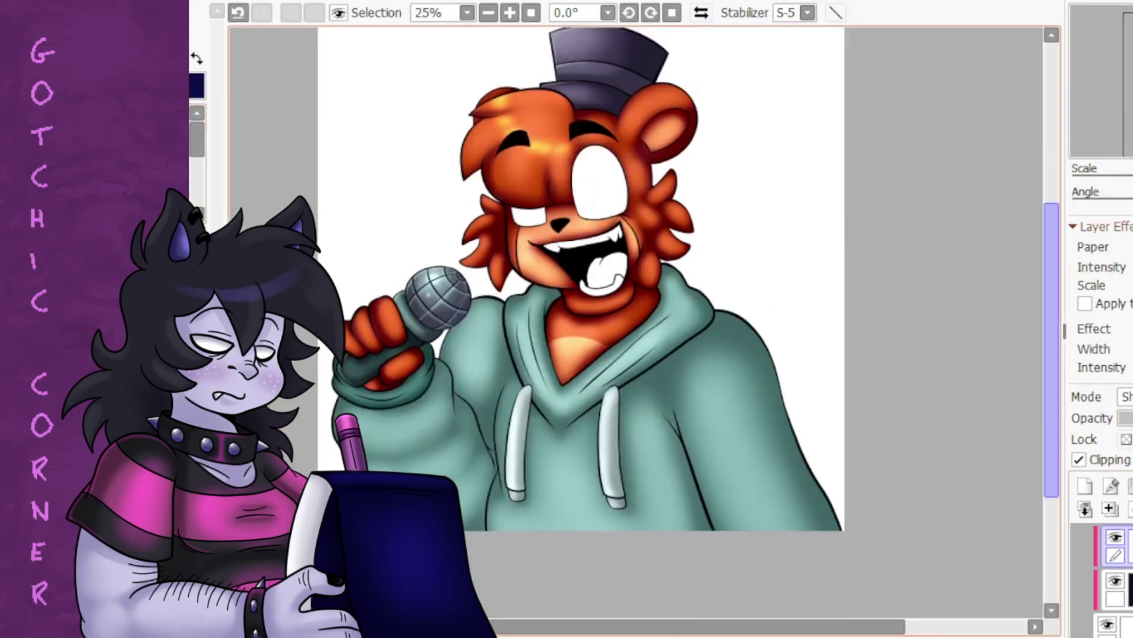
# - Fill the tongue with muted purple-grey and brush soft pale highlights along its two lobes
pyautogui.click(1113, 588)
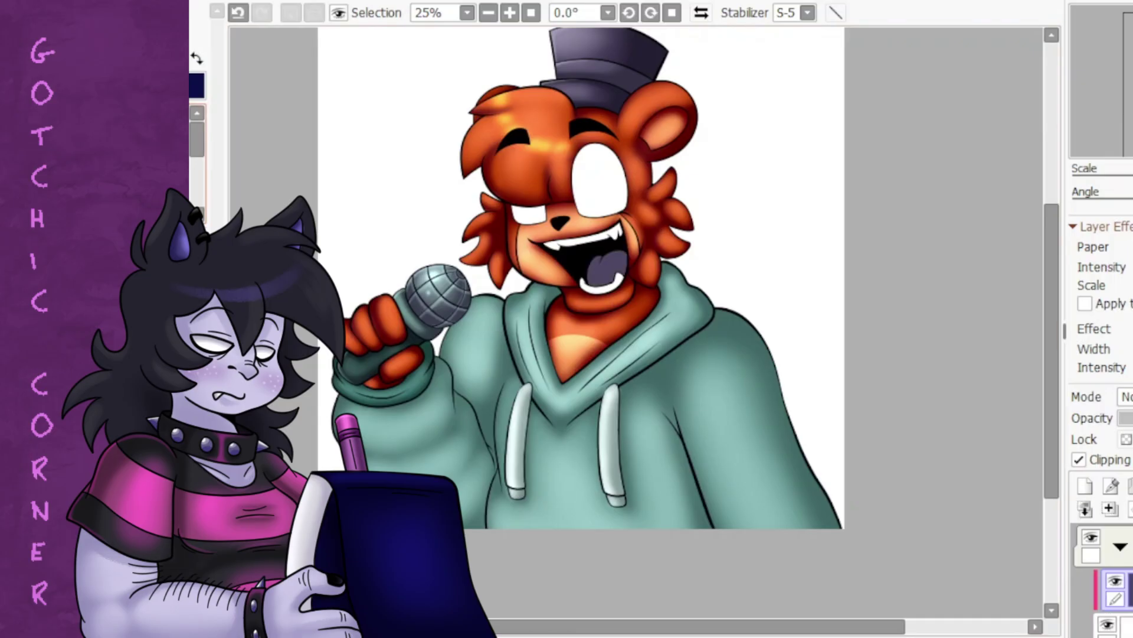
pyautogui.scroll(3, 507, 193)
pyautogui.moveTo(566, 136); pyautogui.dragTo(520, 149)
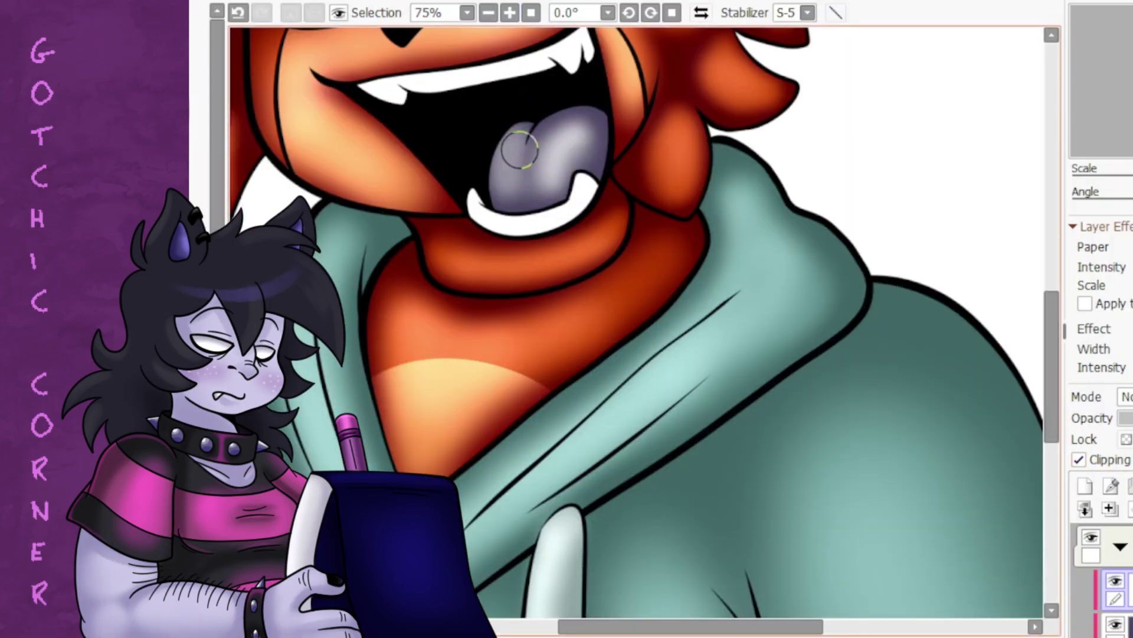
pyautogui.scroll(1, 480, 180)
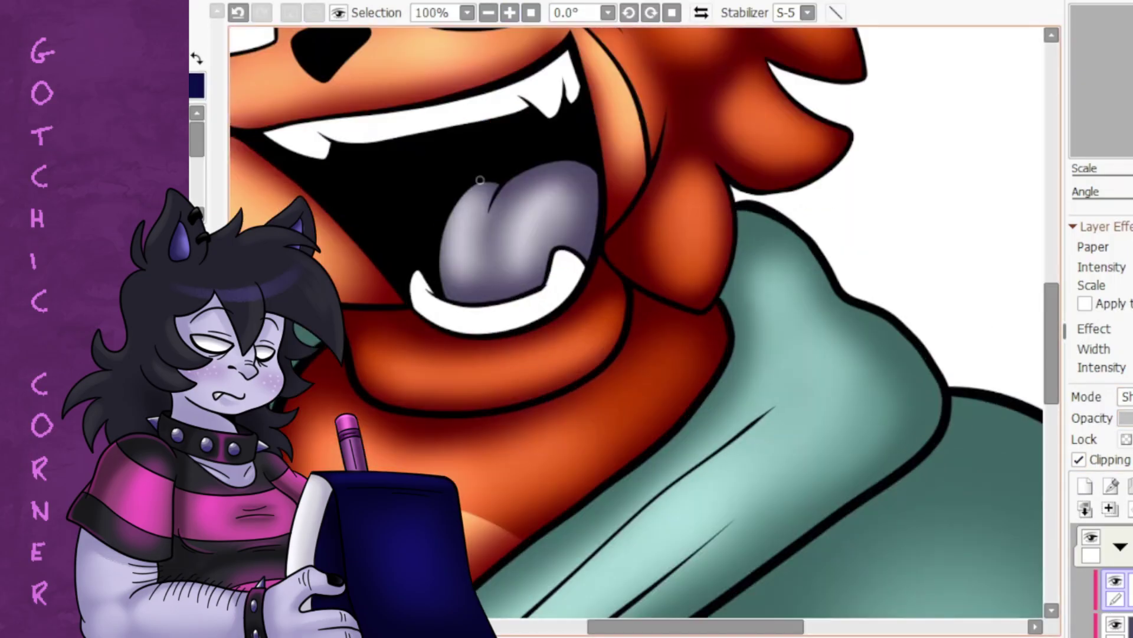
pyautogui.scroll(-2, 495, 209)
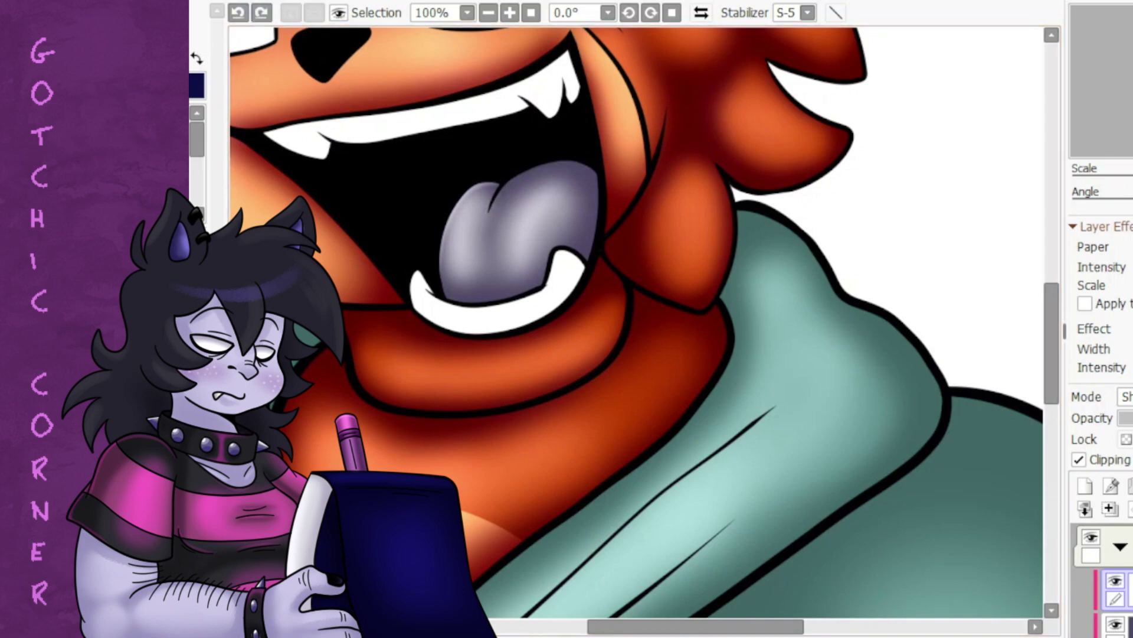
# - Darken the tongue's edges with soft shading on a clipped Multiply layer
pyautogui.click(489, 13)
pyautogui.click(489, 12)
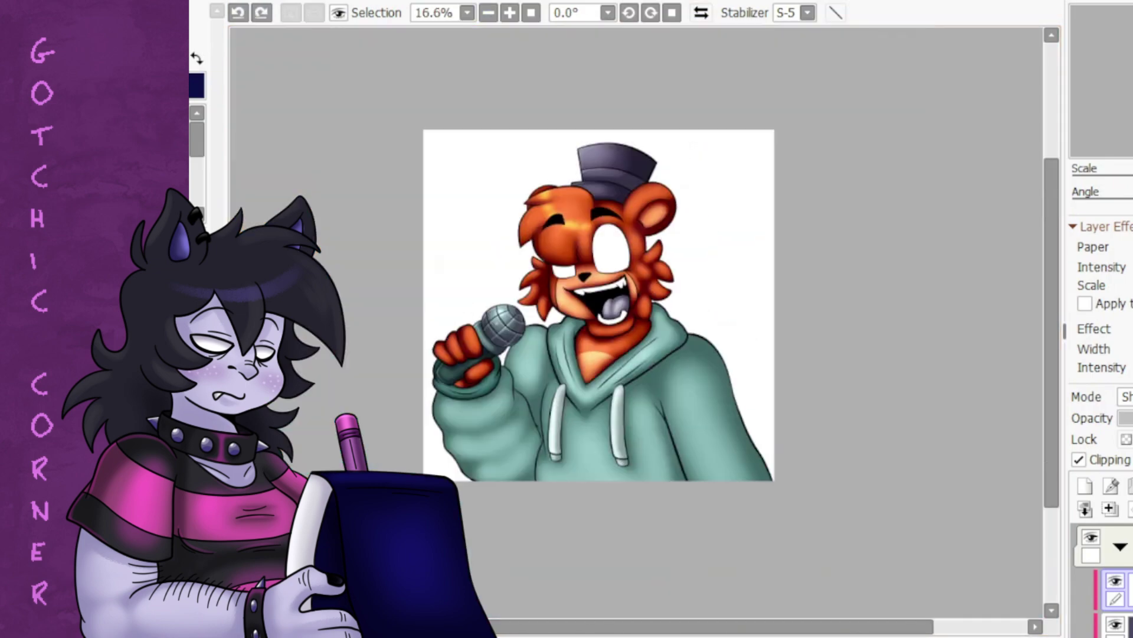
pyautogui.scroll(1, 405, 216)
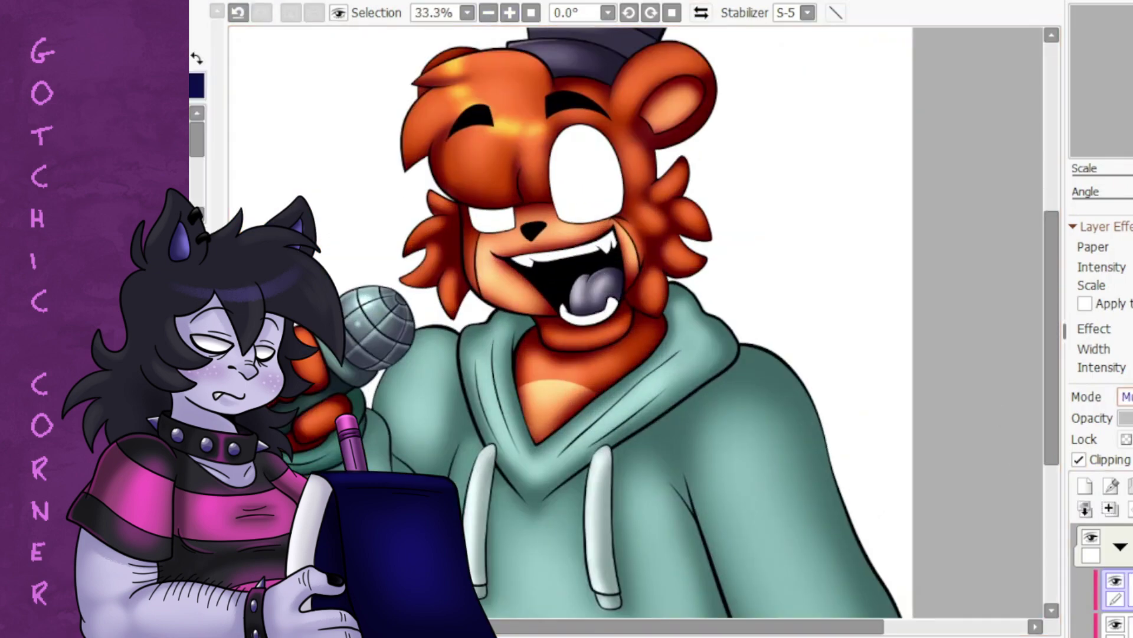
pyautogui.scroll(-1, 599, 305)
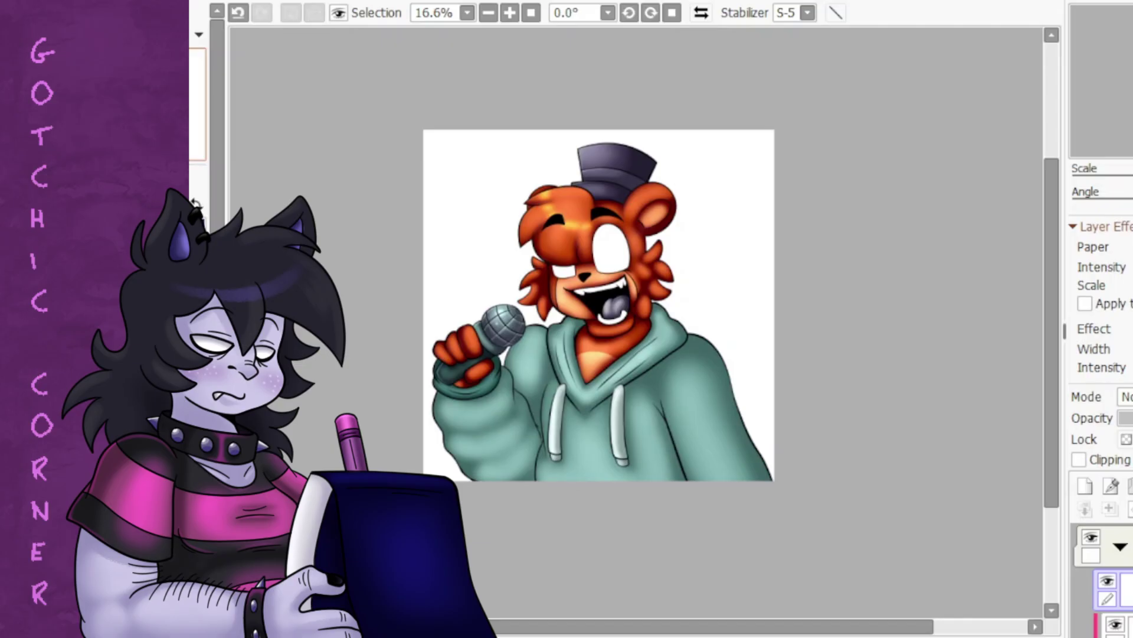
# - Select the upper and lower teeth, tint them greyish lavender and brush soft white highlights along them on a clipped layer
pyautogui.scroll(2, 964, 469)
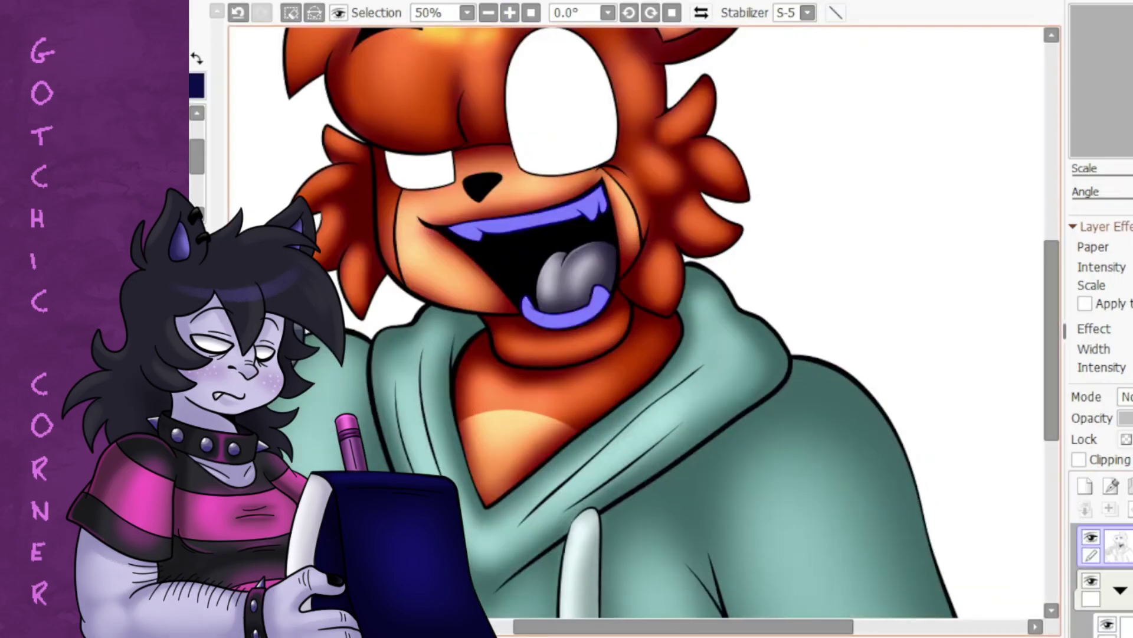
pyautogui.click(1079, 459)
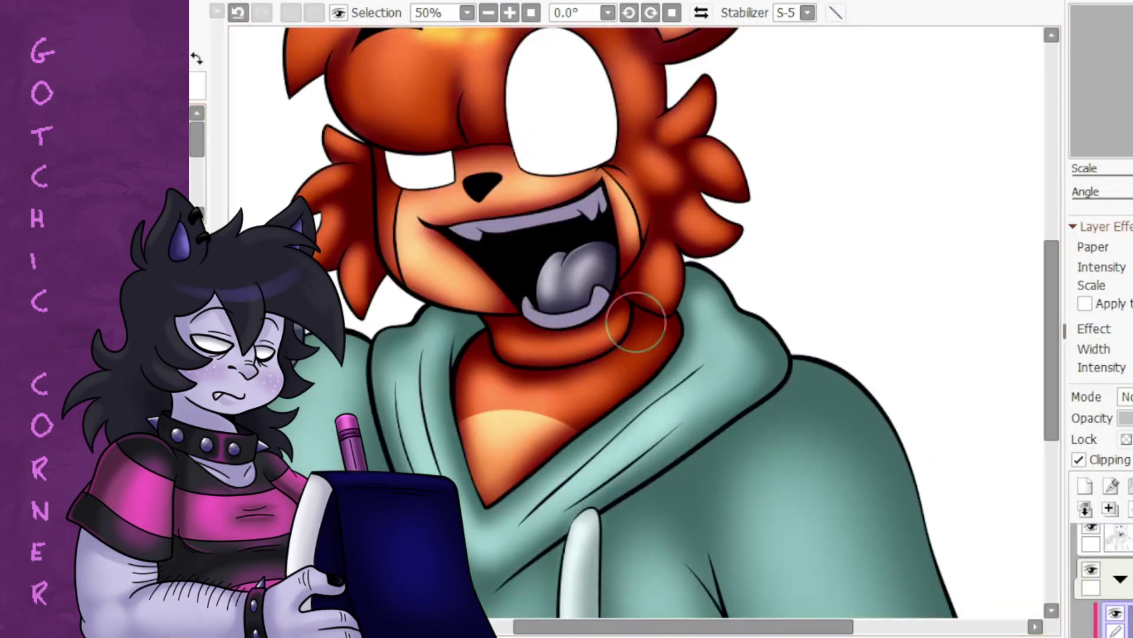
pyautogui.scroll(2, 636, 322)
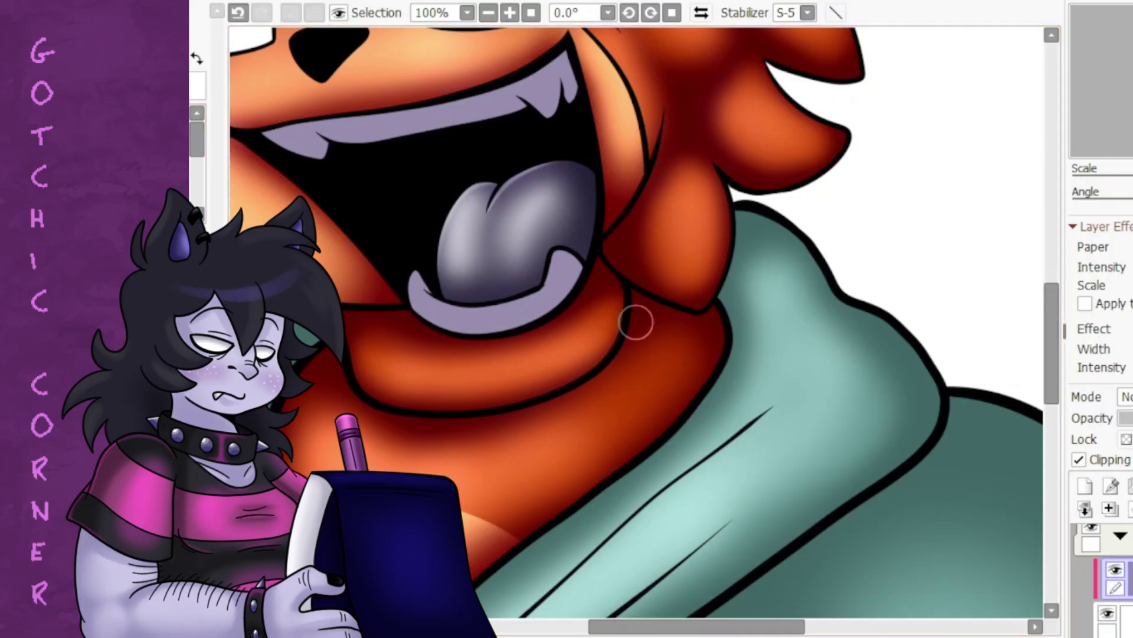
pyautogui.moveTo(505, 322); pyautogui.dragTo(412, 310)
pyautogui.moveTo(539, 301); pyautogui.dragTo(517, 327)
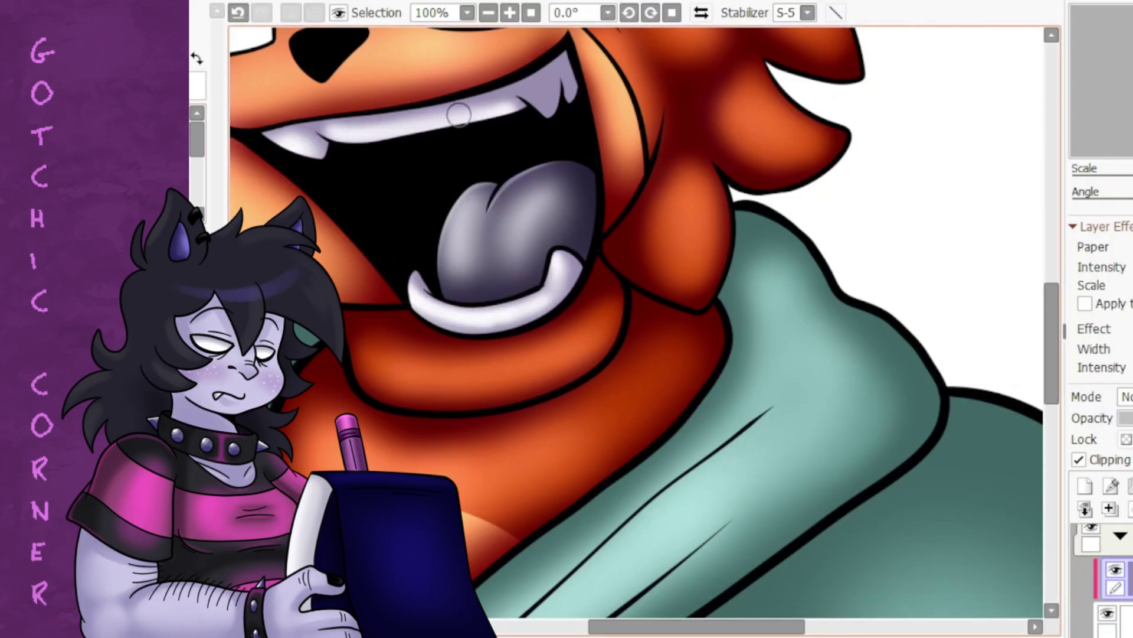
pyautogui.scroll(-5, 532, 53)
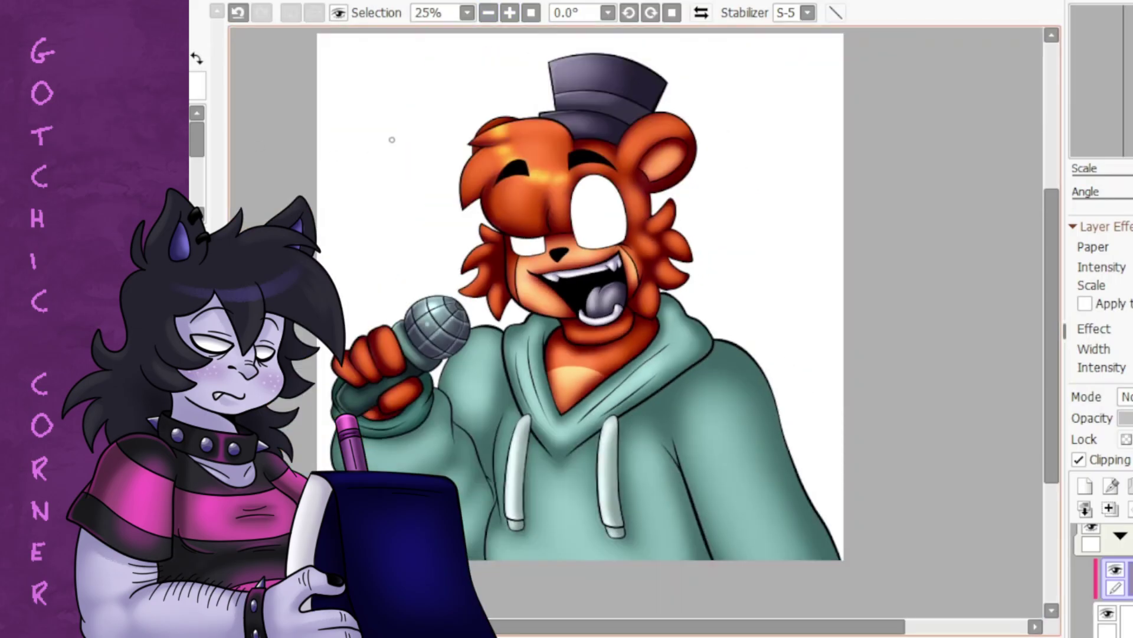
# - Show the sketch as a guide and paint solid black irises in both eyes on an unclipped layer
pyautogui.scroll(-1, 392, 140)
pyautogui.click(1112, 570)
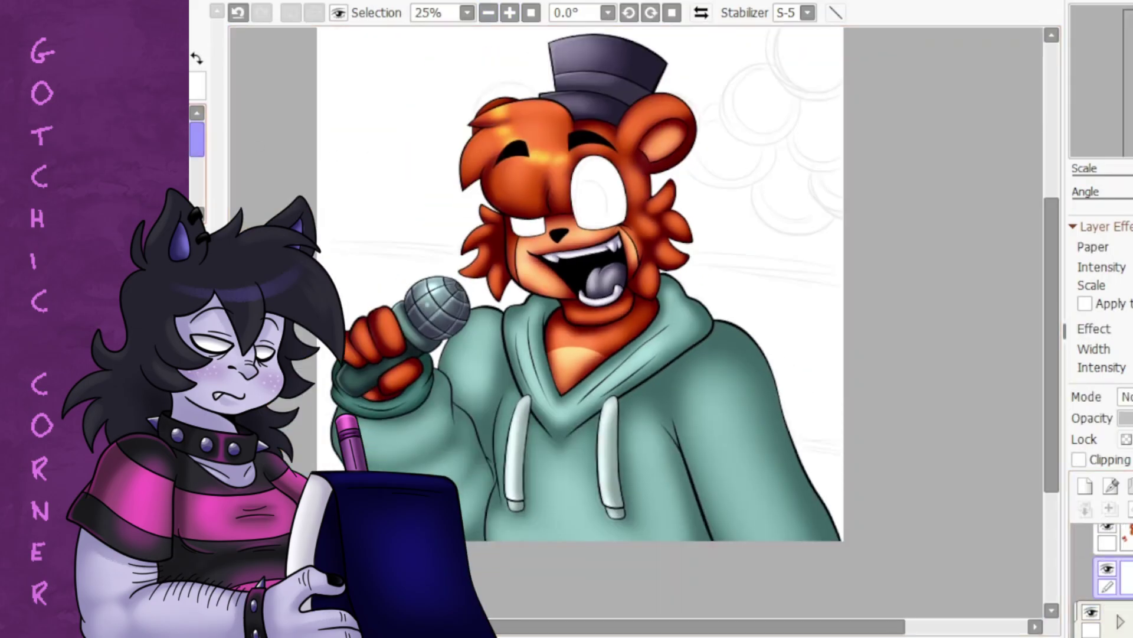
pyautogui.scroll(3, 635, 321)
pyautogui.scroll(3, 635, 321)
pyautogui.moveTo(496, 118)
pyautogui.mouseDown()
pyautogui.moveTo(514, 246)
pyautogui.moveTo(490, 224)
pyautogui.mouseUp()
# - Paint light blue inside both black irises on a clipped layer, leaving a soft dark rim, and undo the last stroke
pyautogui.click(1078, 460)
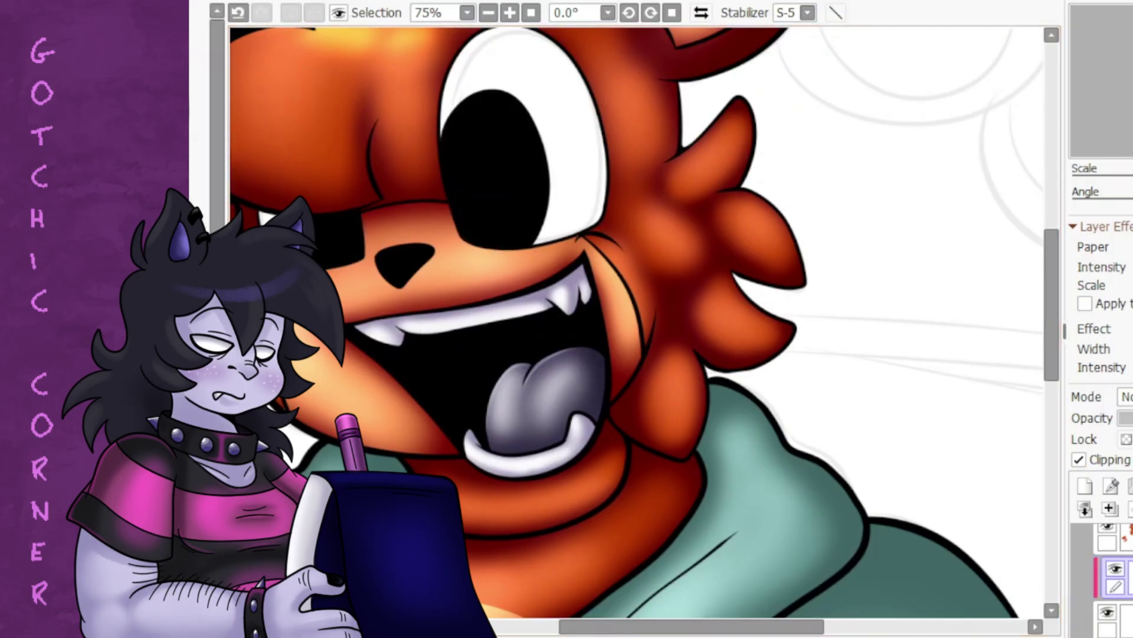
pyautogui.moveTo(490, 177)
pyautogui.mouseDown()
pyautogui.moveTo(471, 144)
pyautogui.moveTo(496, 224)
pyautogui.mouseUp()
pyautogui.moveTo(327, 230); pyautogui.dragTo(333, 242)
pyautogui.hotkey('ctrl', 'z')
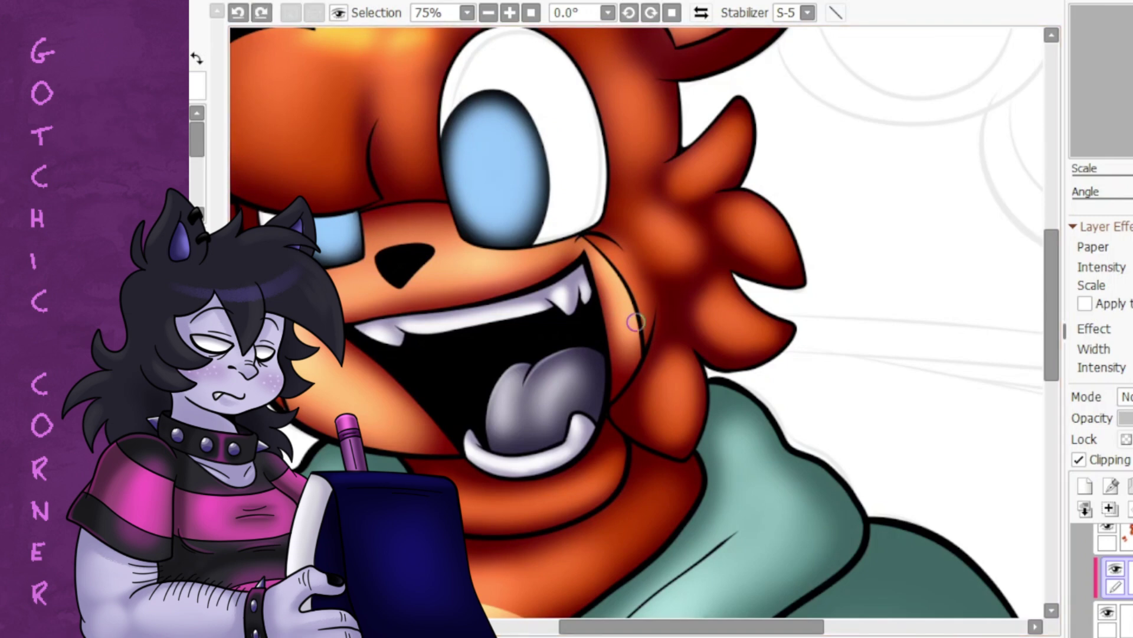
# - Brush a pale glow and small white dots into both blue irises and paint black oval pupils
pyautogui.moveTo(490, 147)
pyautogui.mouseDown()
pyautogui.moveTo(506, 195)
pyautogui.moveTo(496, 147)
pyautogui.mouseUp()
pyautogui.click(476, 216)
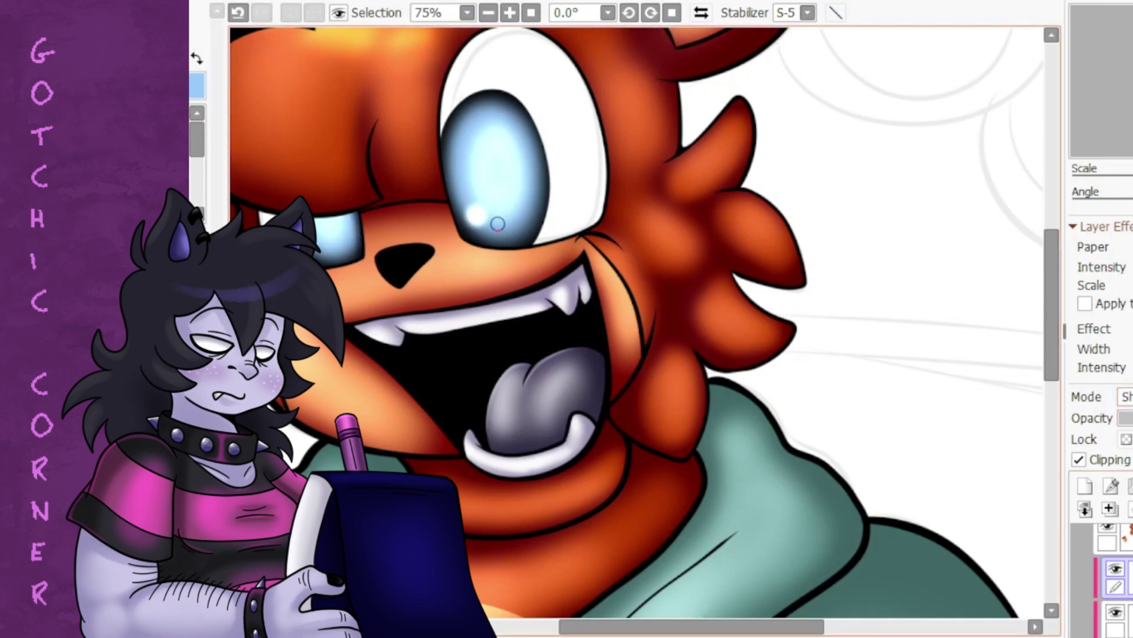
pyautogui.hotkey('ctrl', 'z')
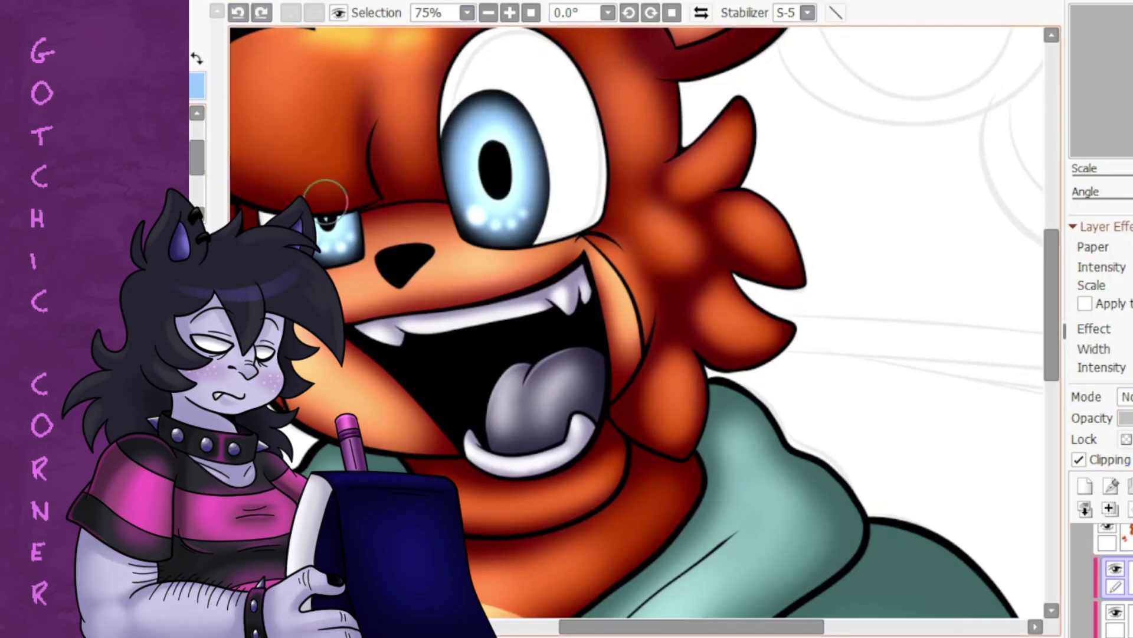
# - Soften the edges of the pupils and add large white glints over the upper part of the eyes
pyautogui.moveTo(484, 139); pyautogui.dragTo(502, 177)
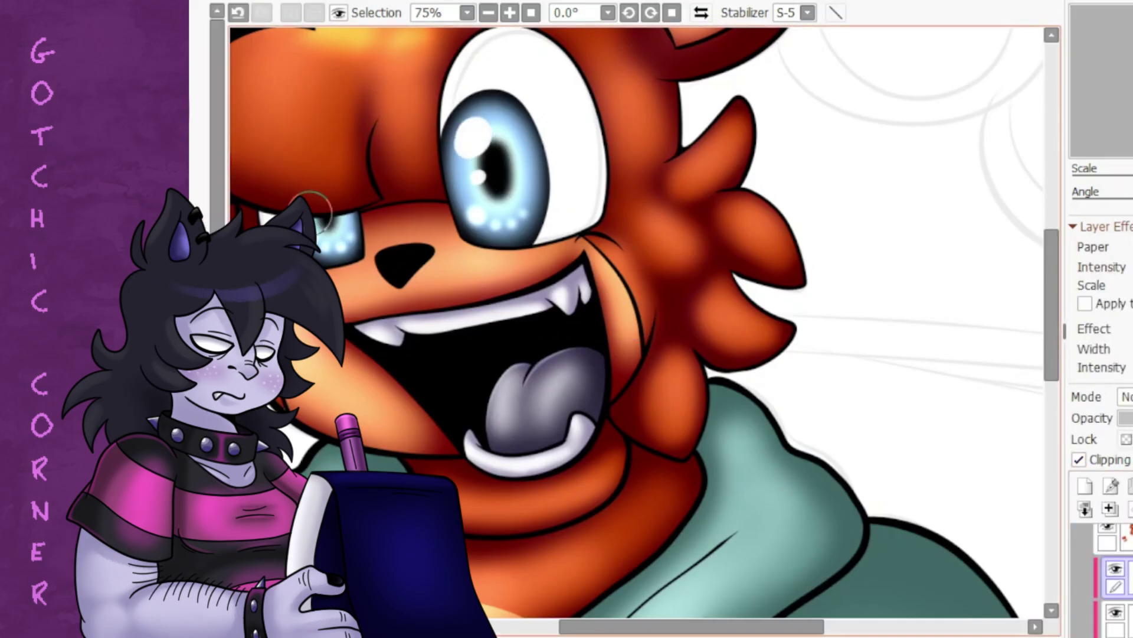
pyautogui.scroll(-2, 437, 13)
pyautogui.scroll(1, 436, 12)
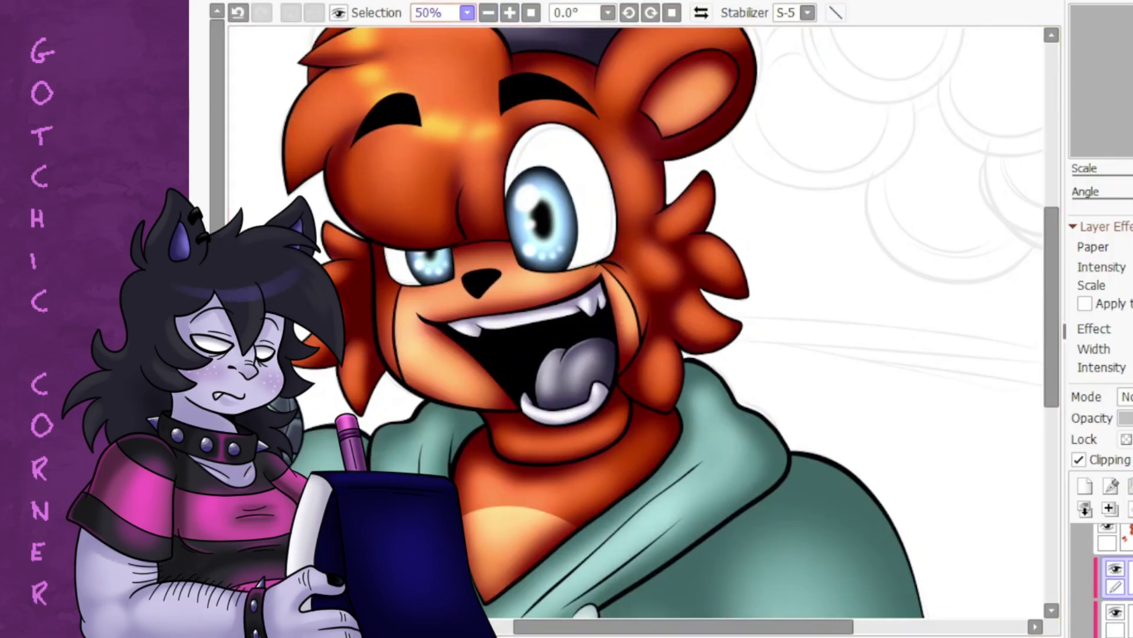
# - Fill the eye whites with lavender on a clipped layer and brush soft white over them, leaving shaded edges
pyautogui.scroll(-1, 437, 13)
pyautogui.click(1114, 617)
pyautogui.scroll(1, 436, 12)
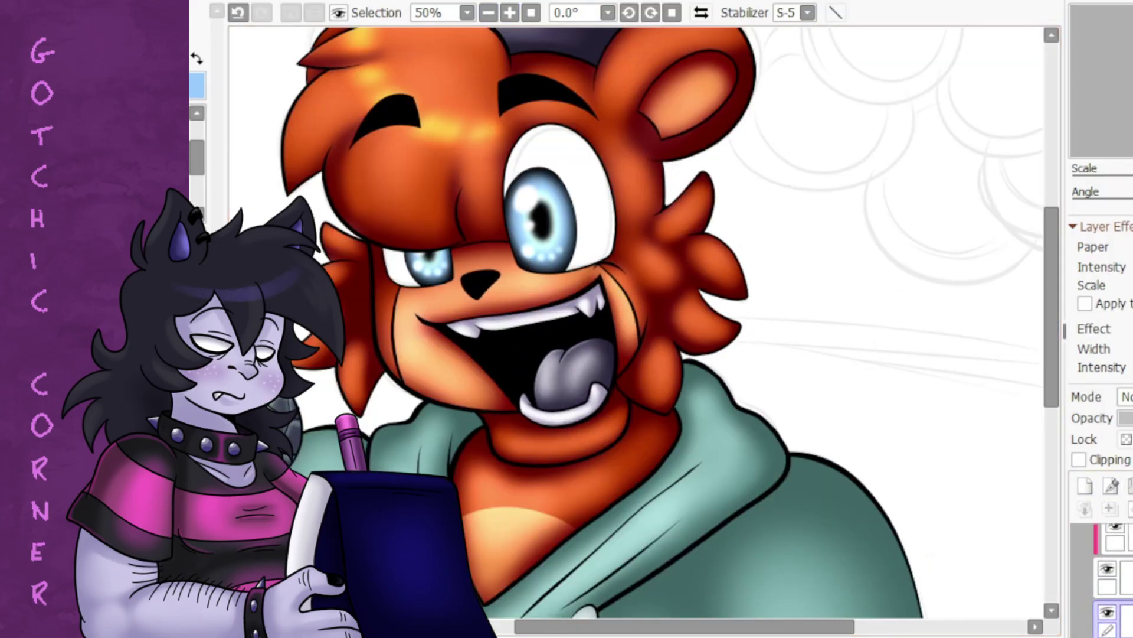
pyautogui.click(1114, 613)
pyautogui.click(1079, 460)
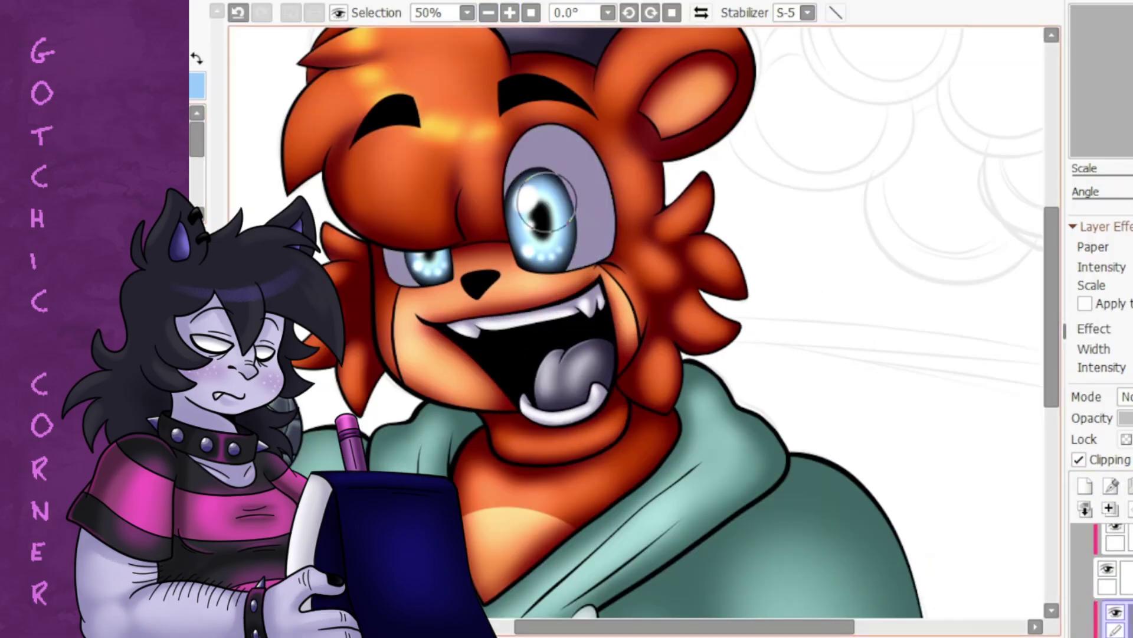
pyautogui.moveTo(546, 200)
pyautogui.mouseDown()
pyautogui.moveTo(502, 152)
pyautogui.moveTo(557, 142)
pyautogui.moveTo(593, 216)
pyautogui.mouseUp()
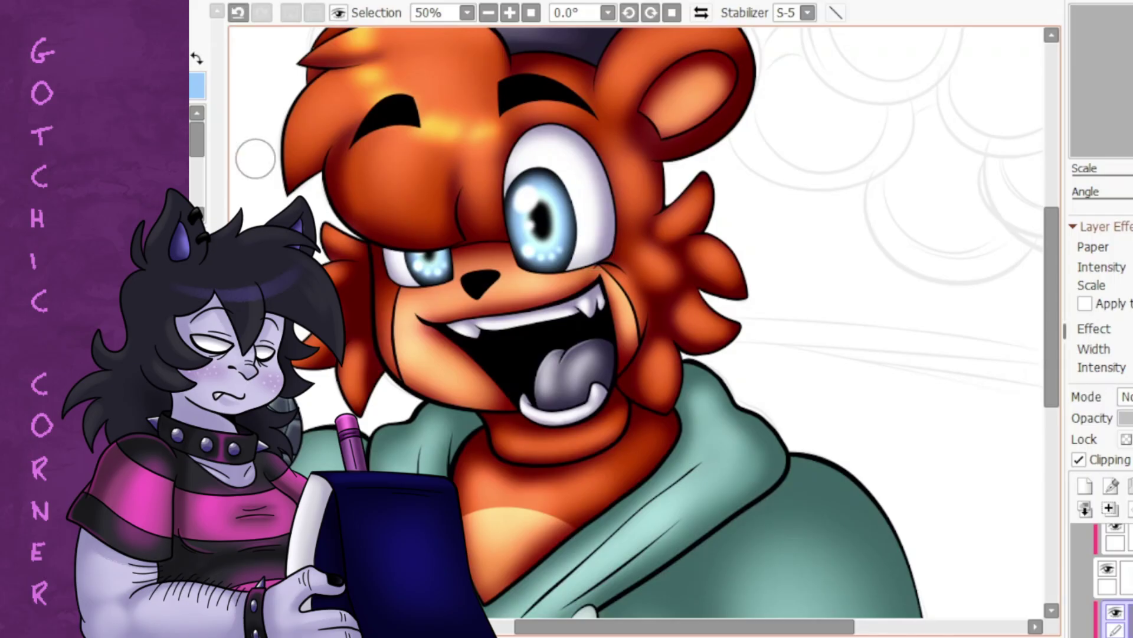
# - Add small soft white glints to the upper part of the larger eye's white
pyautogui.scroll(-5, 712, 186)
pyautogui.scroll(6, 497, 136)
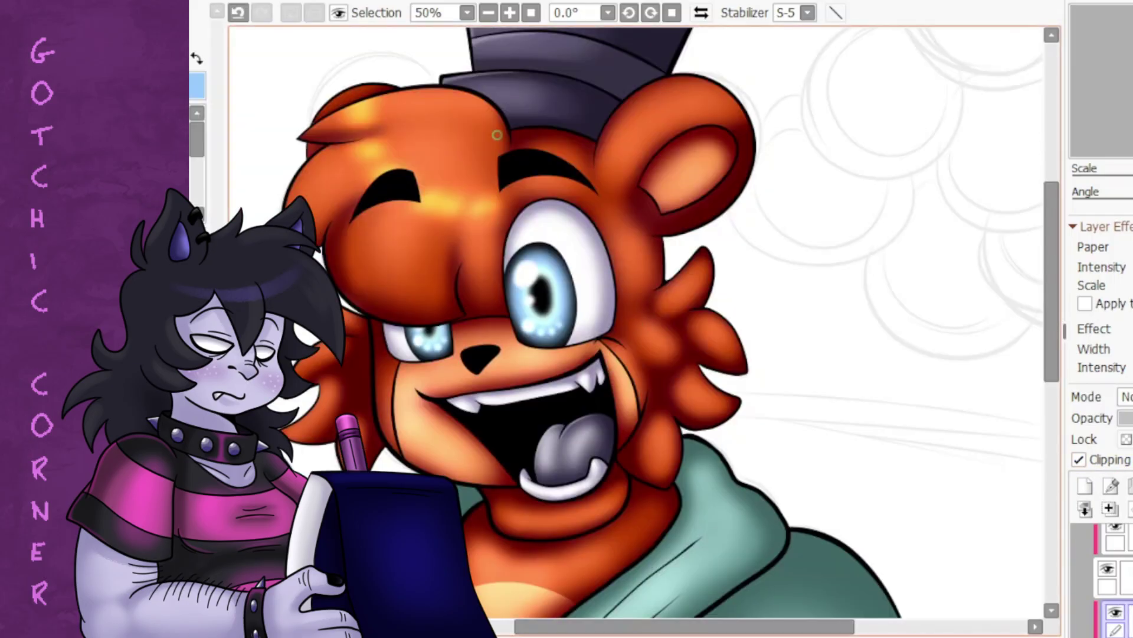
pyautogui.scroll(2, 638, 322)
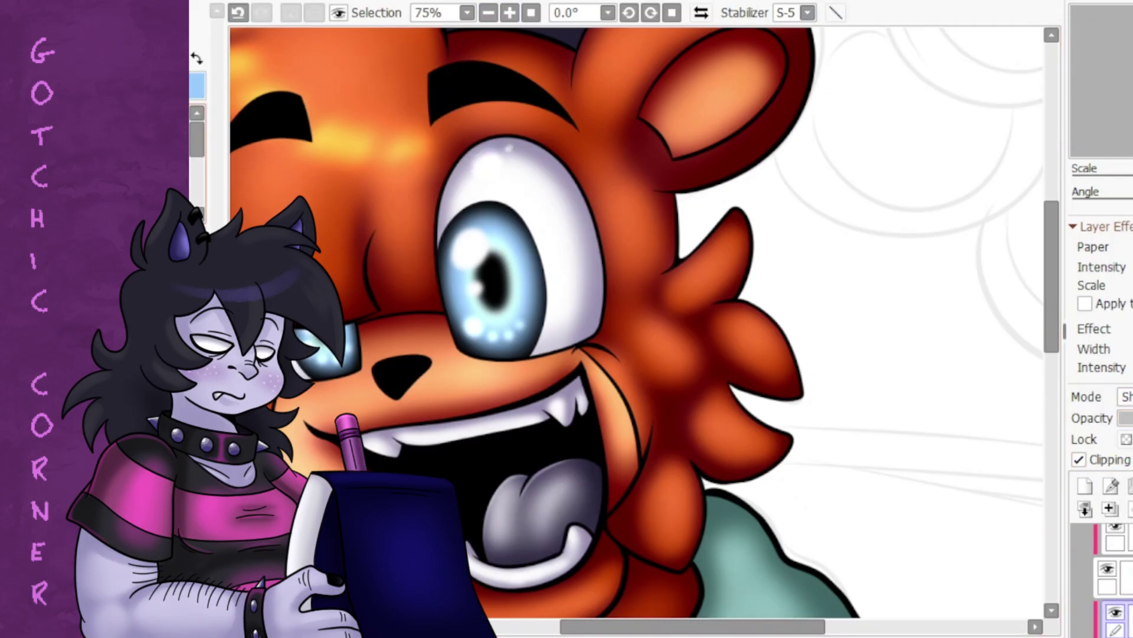
pyautogui.scroll(1, 530, 148)
pyautogui.scroll(-5, 418, 101)
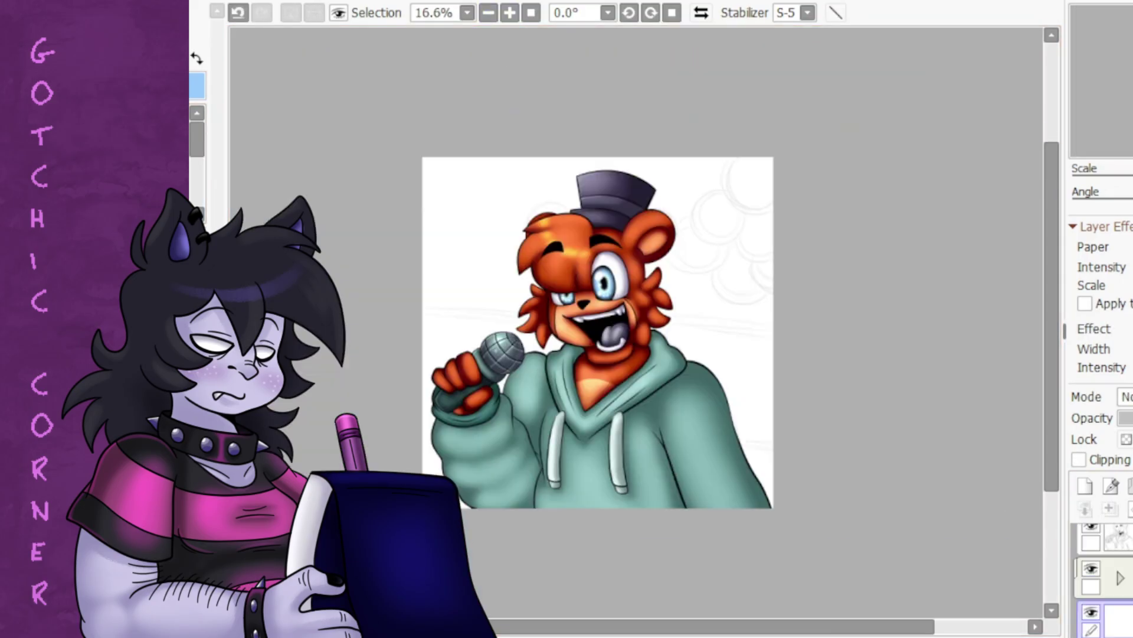
# - Paste the grimy wall picture with the checkered band behind the bear and skew it slightly to fill the canvas
pyautogui.moveTo(443, 227); pyautogui.dragTo(476, 259)
pyautogui.scroll(1, 477, 259)
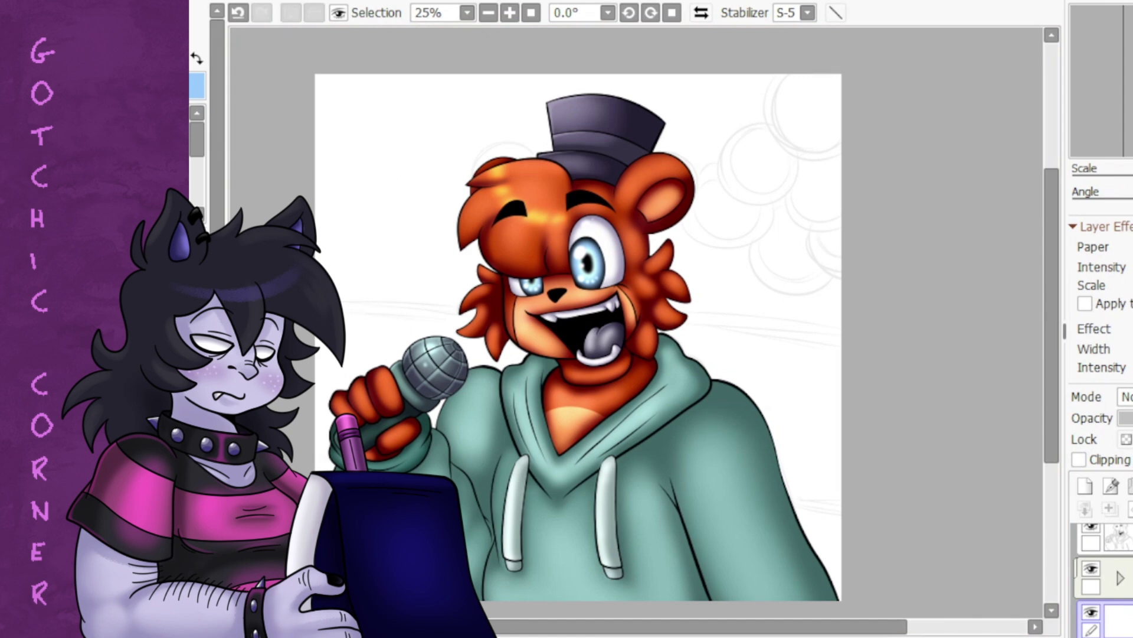
pyautogui.hotkey('ctrl', 'v')
pyautogui.moveTo(610, 401); pyautogui.dragTo(602, 491)
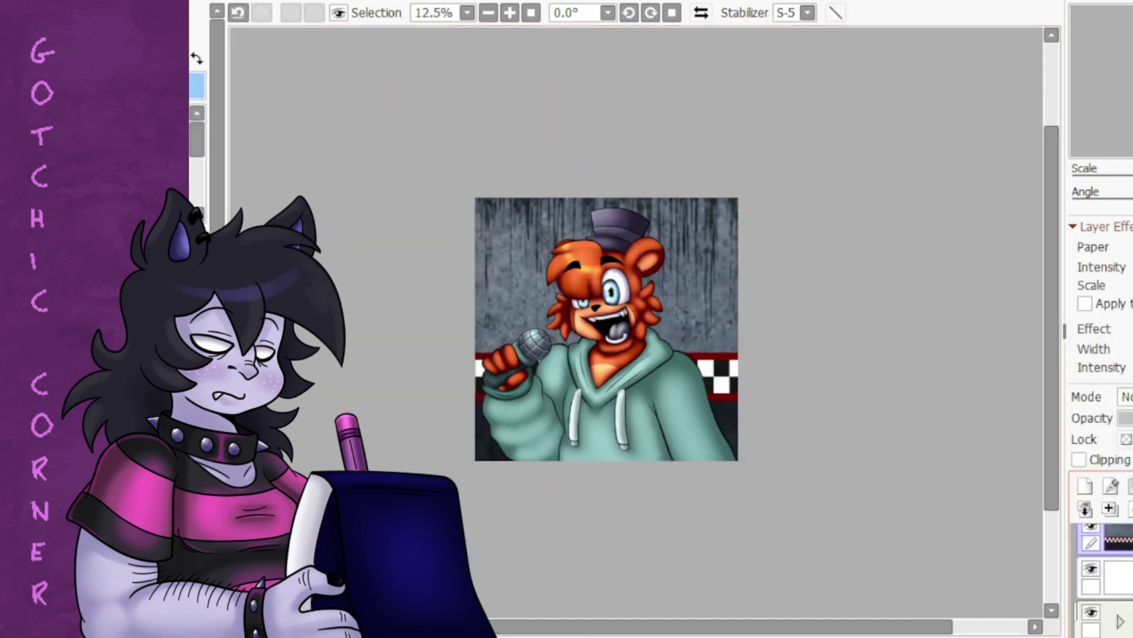
pyautogui.moveTo(602, 339); pyautogui.dragTo(596, 305)
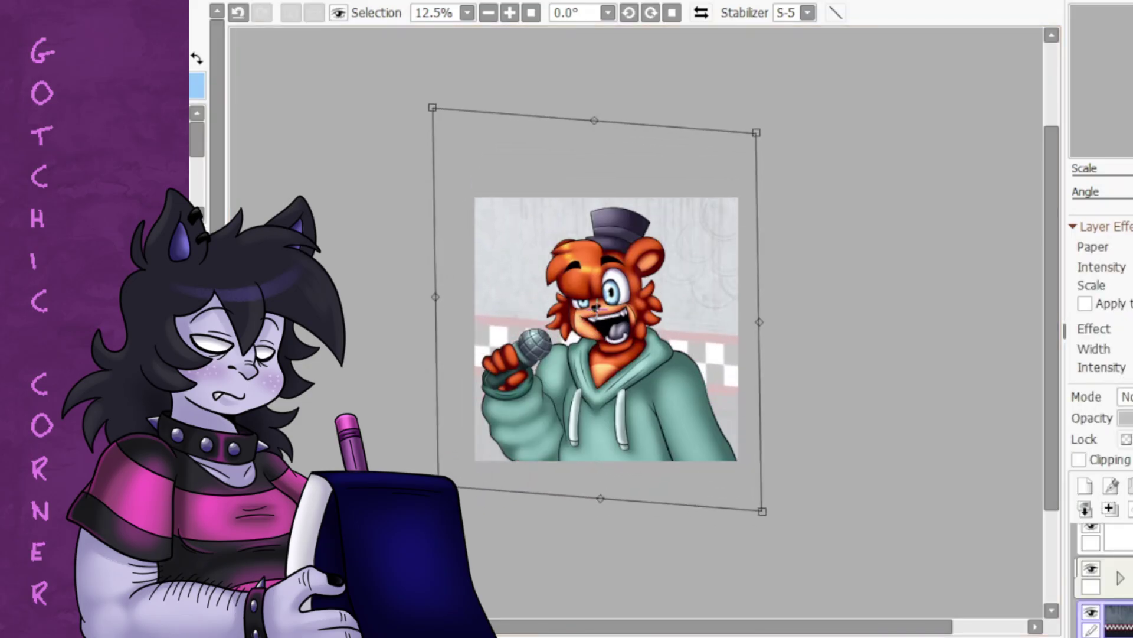
pyautogui.press('Return')
# - Darken the wall with a navy Multiply layer and brush soft light back into its left and middle areas
pyautogui.hotkey('ctrl', '+')
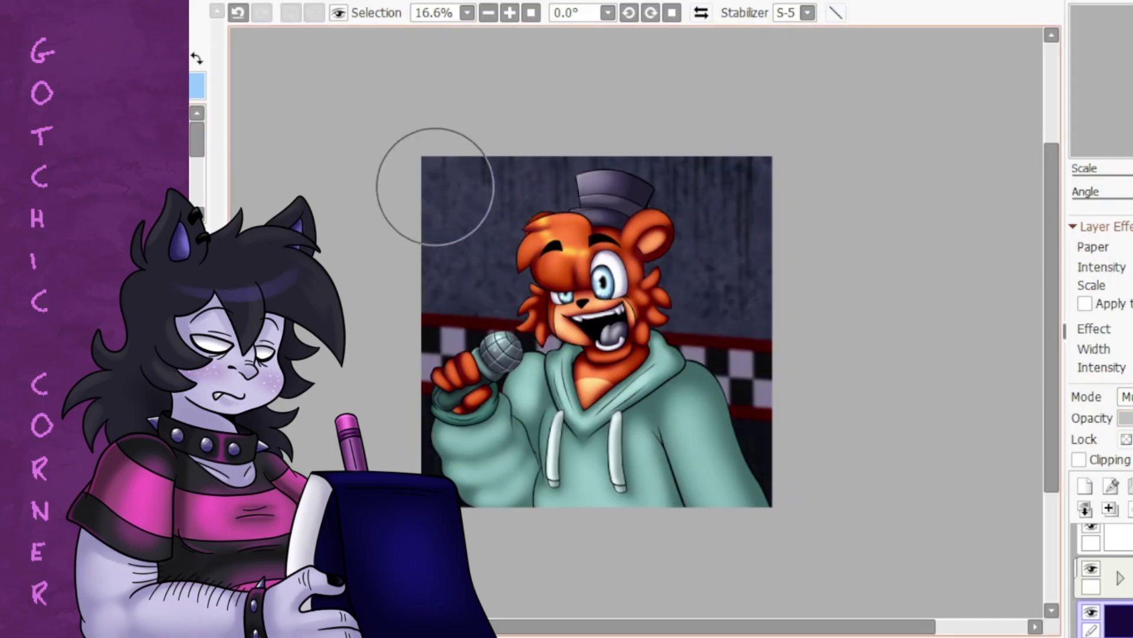
pyautogui.moveTo(430, 183)
pyautogui.mouseDown()
pyautogui.moveTo(542, 145)
pyautogui.moveTo(463, 324)
pyautogui.moveTo(536, 299)
pyautogui.moveTo(670, 371)
pyautogui.mouseUp()
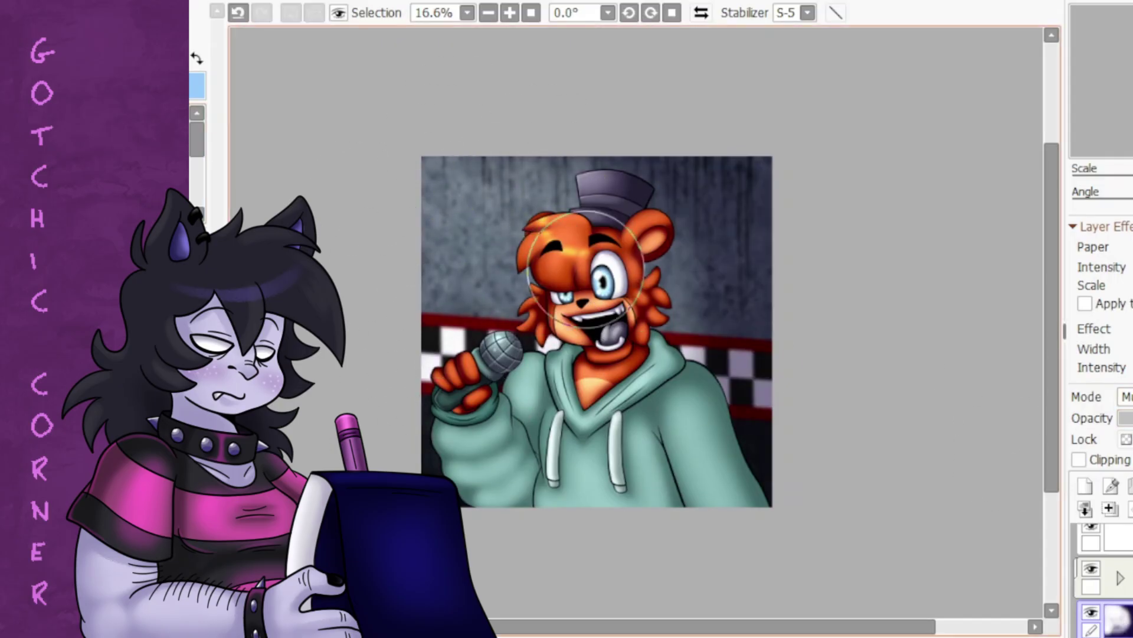
pyautogui.hotkey('ctrl', '-')
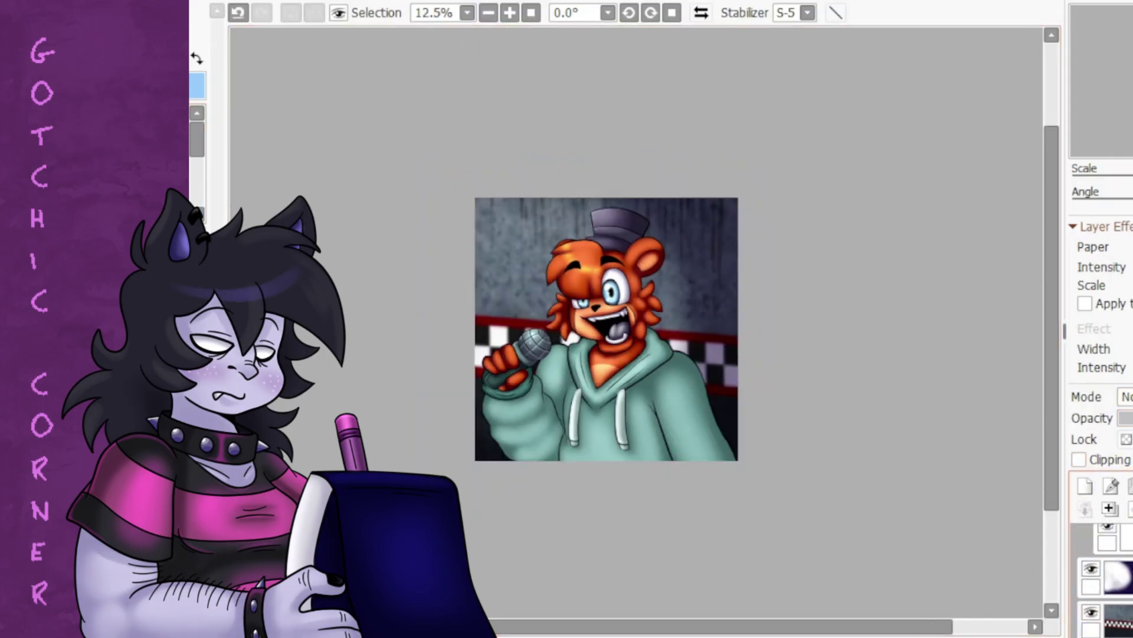
# - Outline the balloon cluster beside the bear's hat from the sketch and fill it with purple on a clipped layer
pyautogui.hotkey('ctrl', 'z')
pyautogui.hscroll(3, 607, 328)
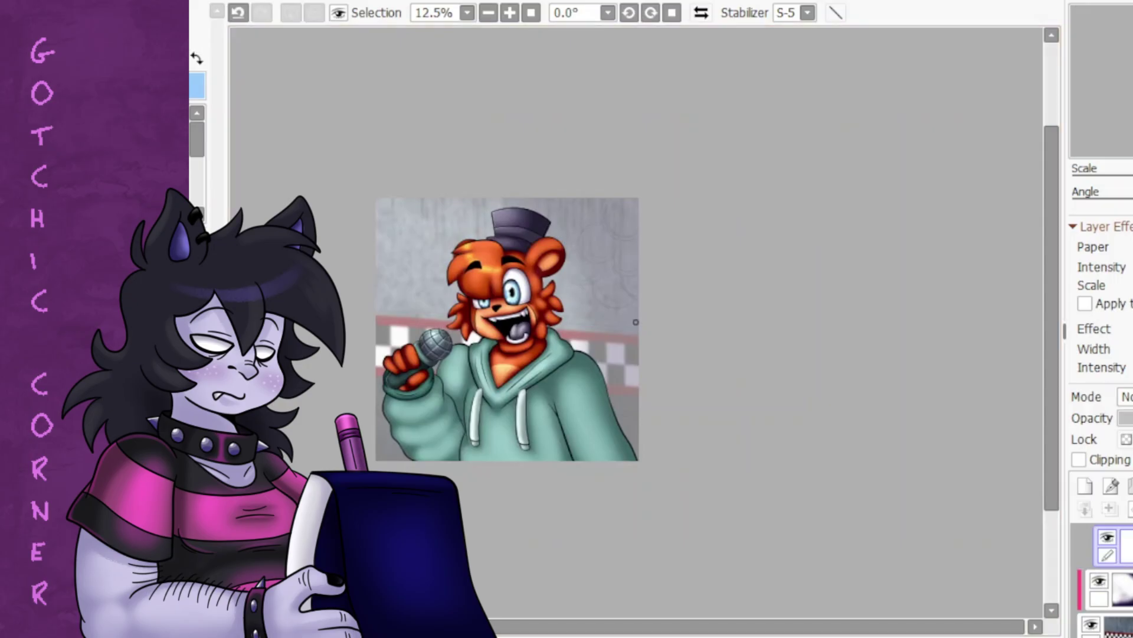
pyautogui.hotkey('ctrl', '+')
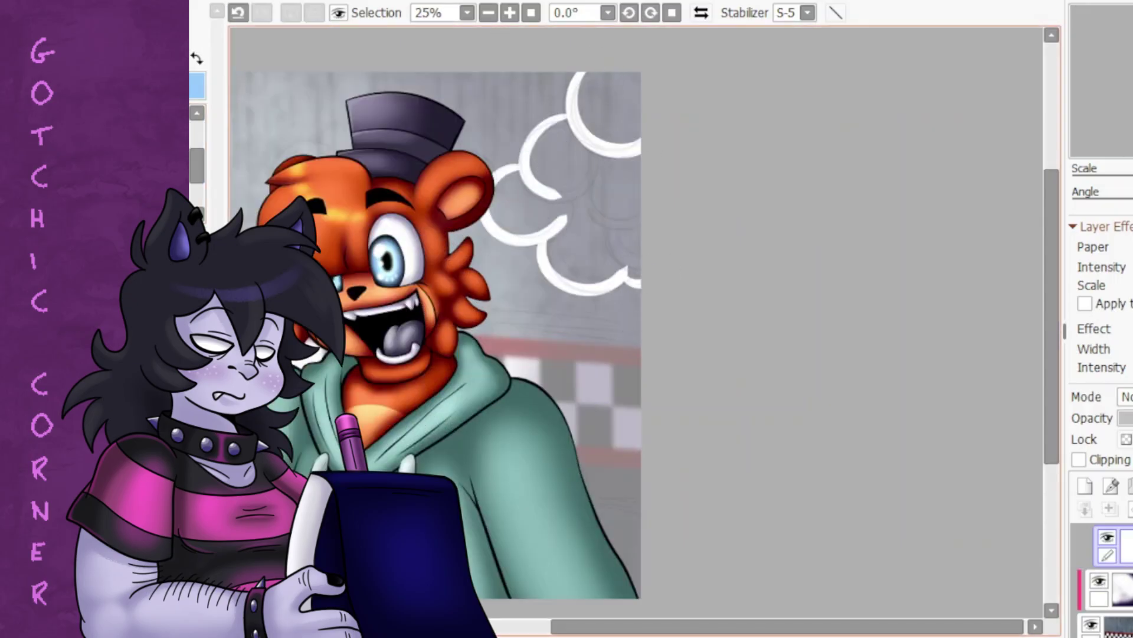
pyautogui.click(1079, 459)
pyautogui.scroll(2, 637, 321)
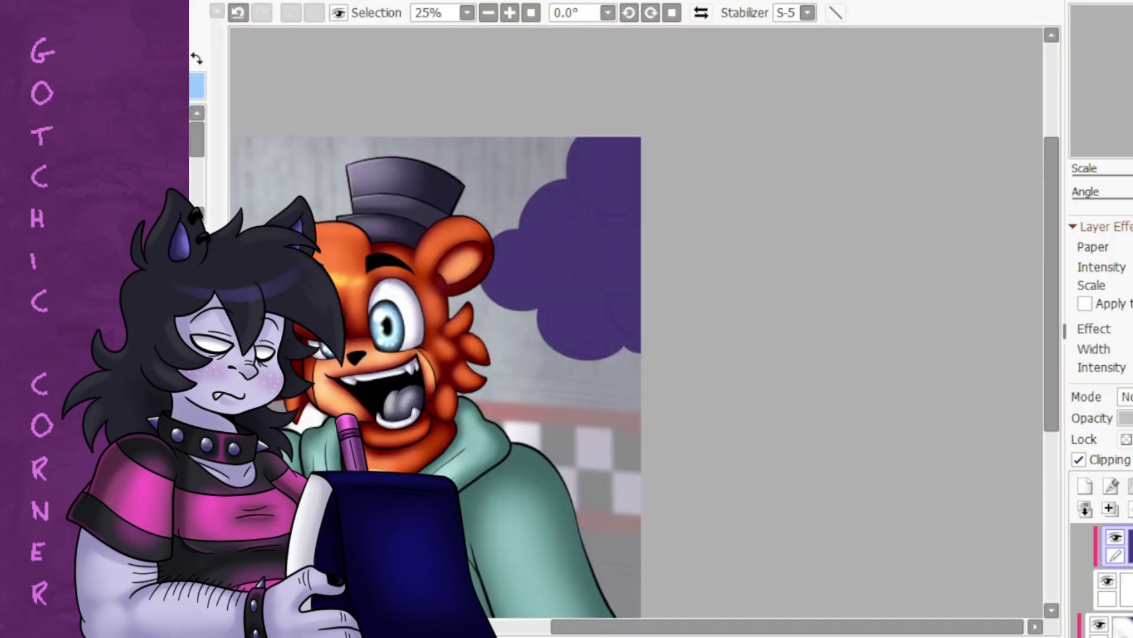
# - Paint soft white centres into each purple balloon and shade the outer and lower balloons darker
pyautogui.hotkey('ctrl', '+')
pyautogui.moveTo(524, 177)
pyautogui.mouseDown()
pyautogui.moveTo(556, 197)
pyautogui.moveTo(587, 91)
pyautogui.moveTo(595, 254)
pyautogui.moveTo(612, 266)
pyautogui.moveTo(576, 299)
pyautogui.moveTo(554, 268)
pyautogui.moveTo(554, 293)
pyautogui.moveTo(461, 260)
pyautogui.moveTo(472, 236)
pyautogui.mouseUp()
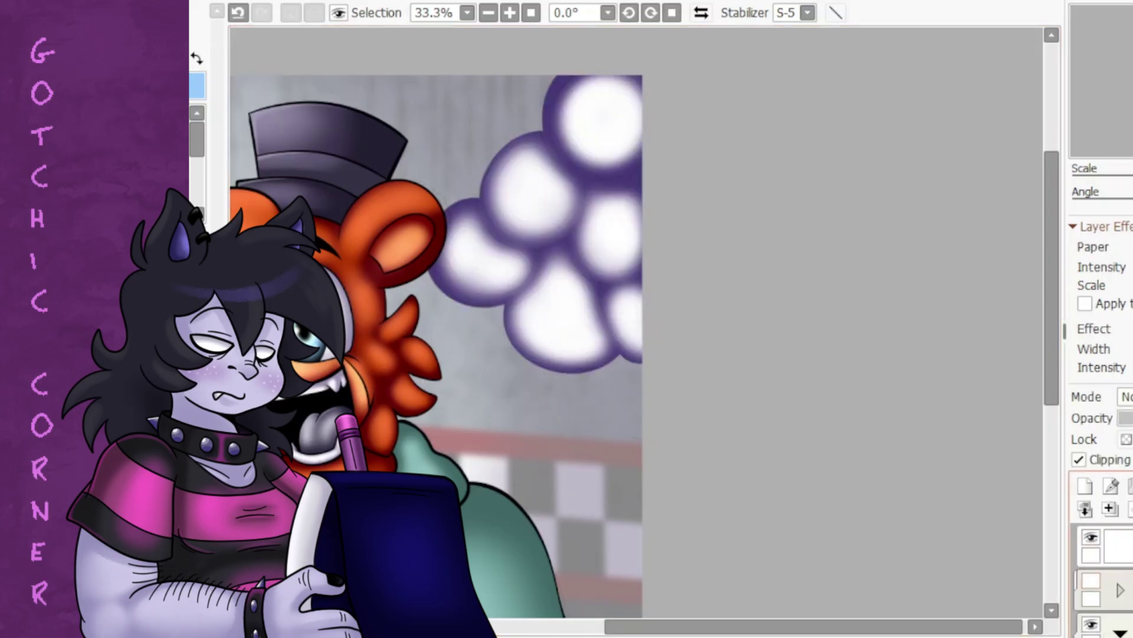
pyautogui.moveTo(529, 154); pyautogui.dragTo(534, 213)
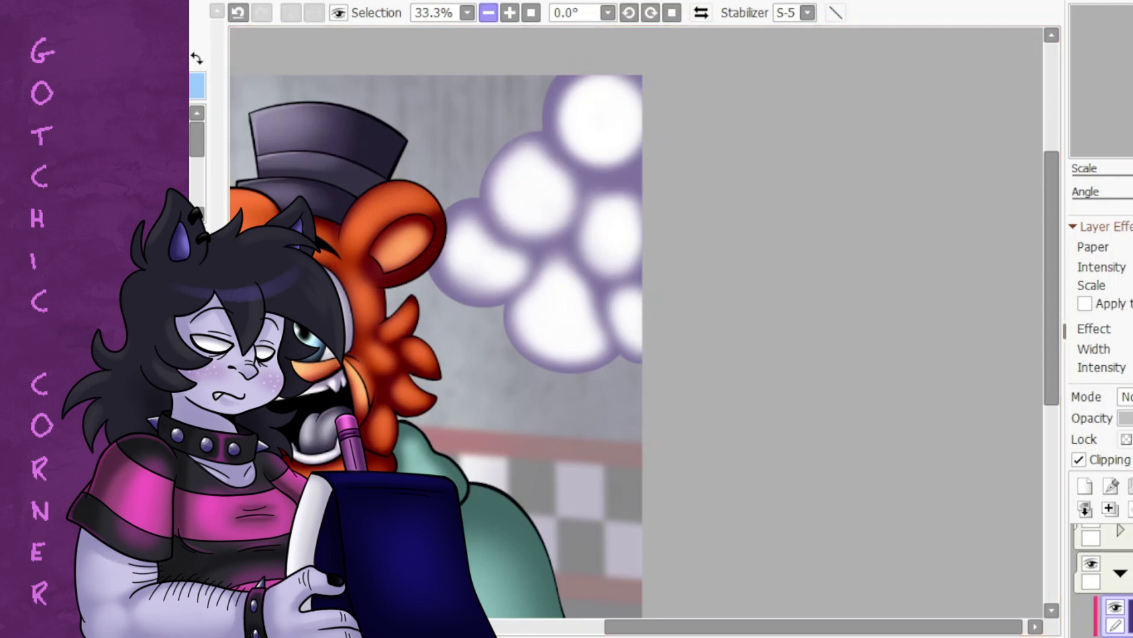
pyautogui.hotkey('ctrl', '-')
pyautogui.hotkey('ctrl', '-')
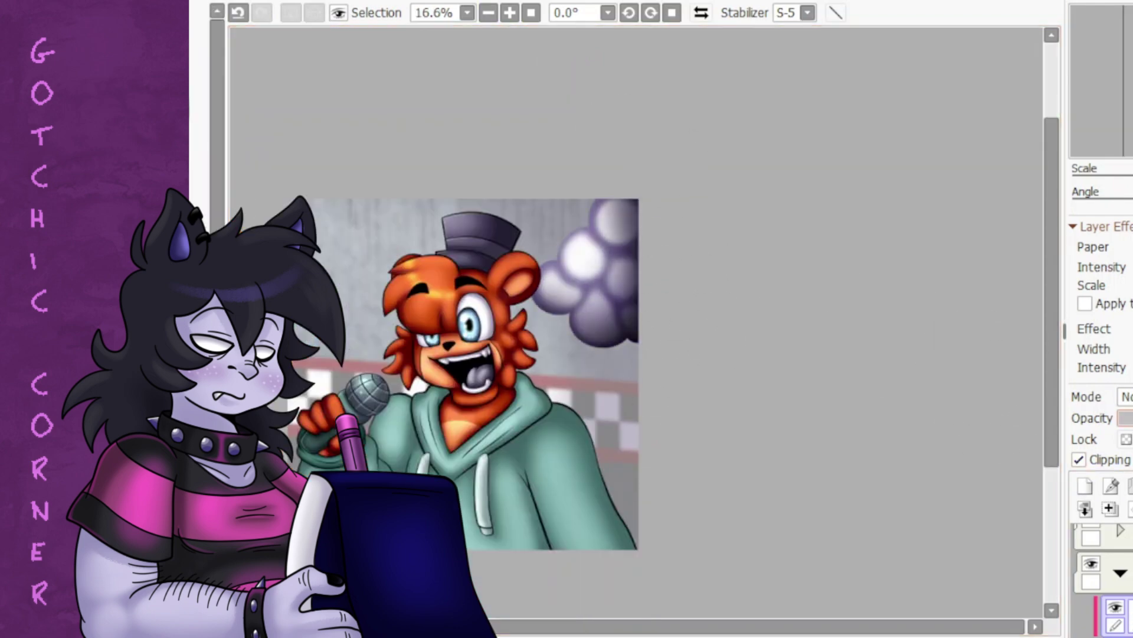
# - Brush pale cream highlights onto the balloons, keeping their edges and undersides dark
pyautogui.hotkey('ctrl', '+')
pyautogui.hotkey('ctrl', '+')
pyautogui.moveTo(579, 133)
pyautogui.mouseDown()
pyautogui.moveTo(635, 107)
pyautogui.moveTo(537, 307)
pyautogui.mouseUp()
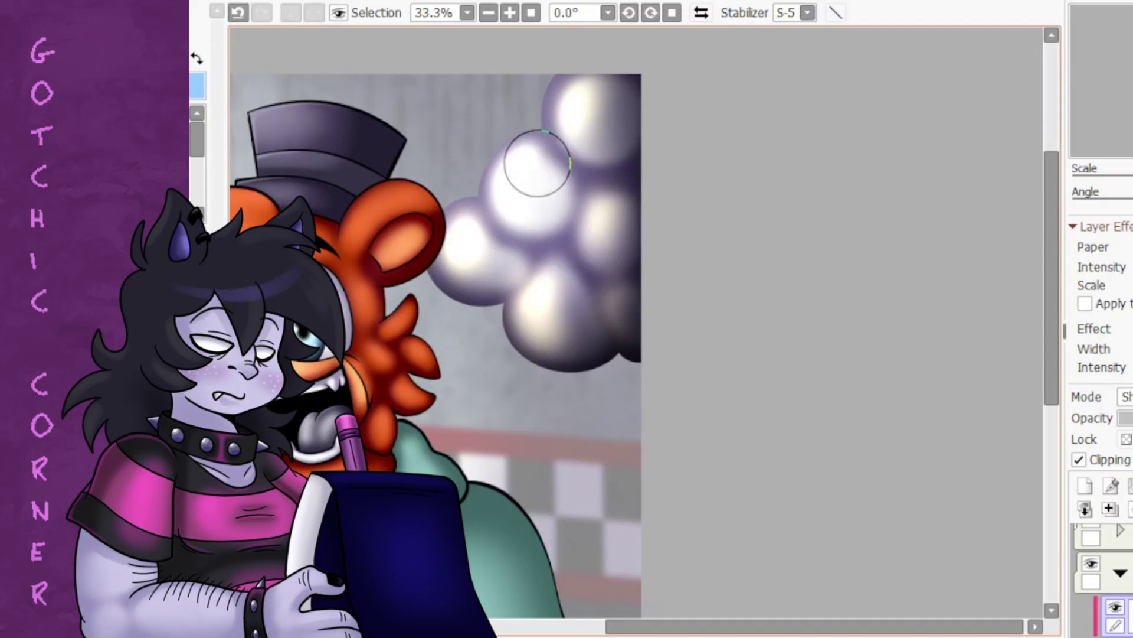
pyautogui.hotkey('ctrl', '-')
pyautogui.hotkey('ctrl', '-')
pyautogui.hotkey('ctrl', '-')
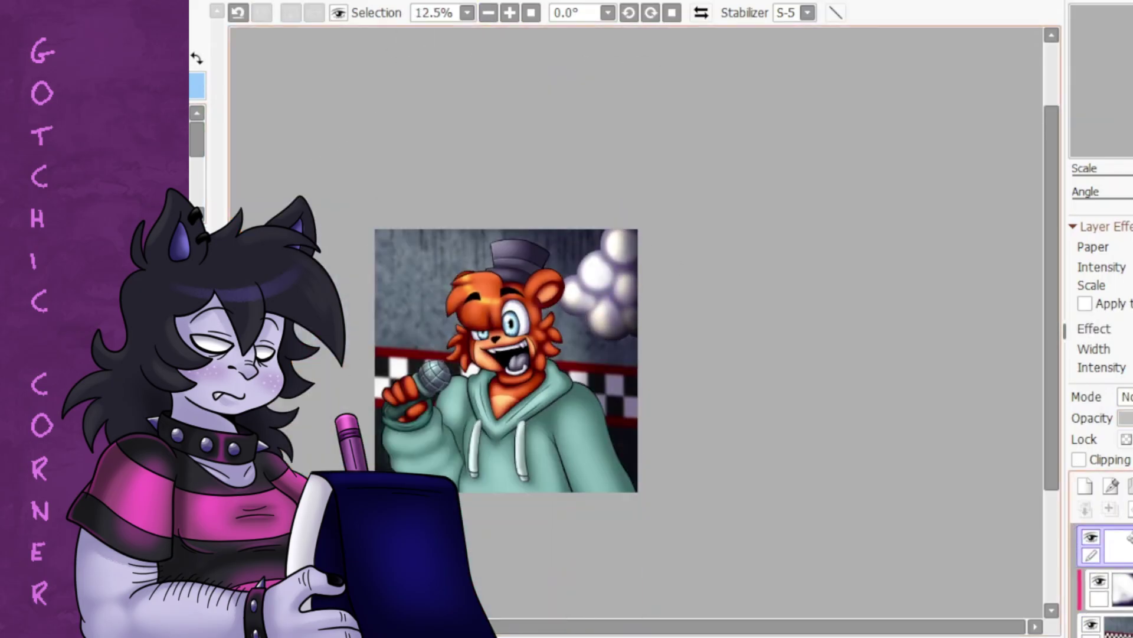
# - Blur the balloon cluster and add a blurred dark shadow on the layer beneath it
pyautogui.hotkey('ctrl', 't')
pyautogui.press('Return')
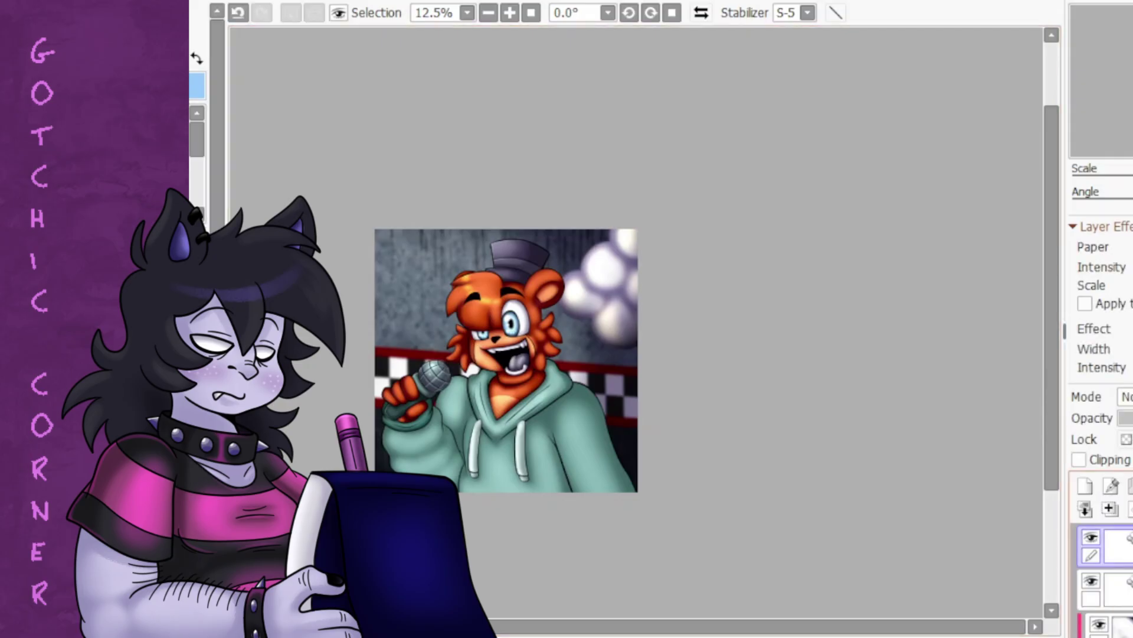
pyautogui.click(1109, 590)
pyautogui.hotkey('ctrl', 't')
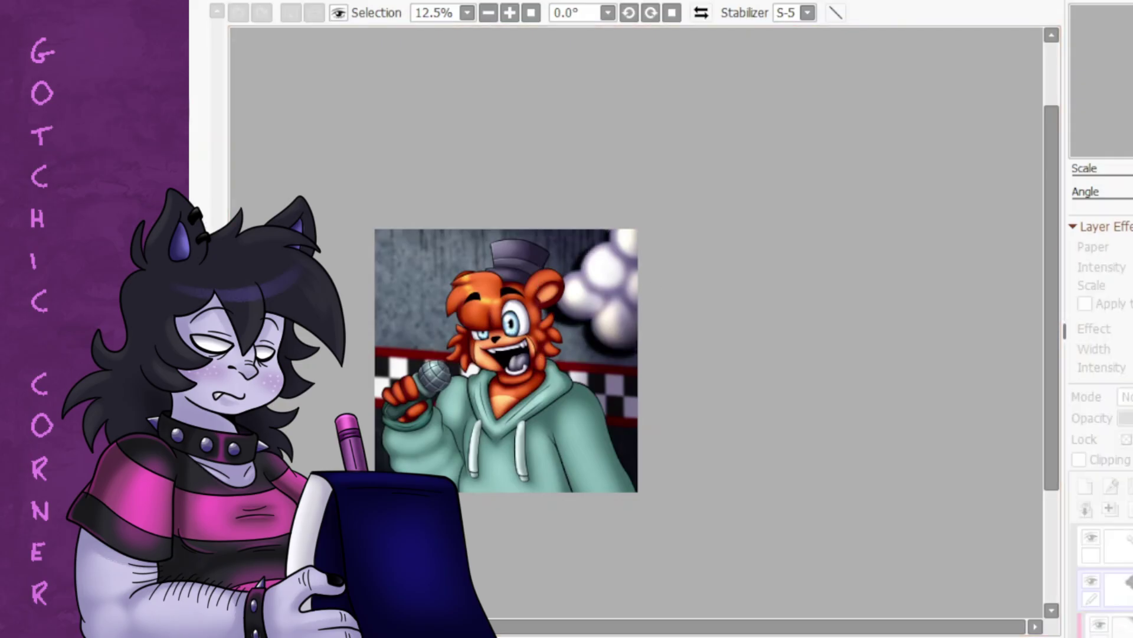
pyautogui.press('Return')
# - Fill a new layer above the whole picture with dark blue and set its blending mode to Multiply
pyautogui.press('-')
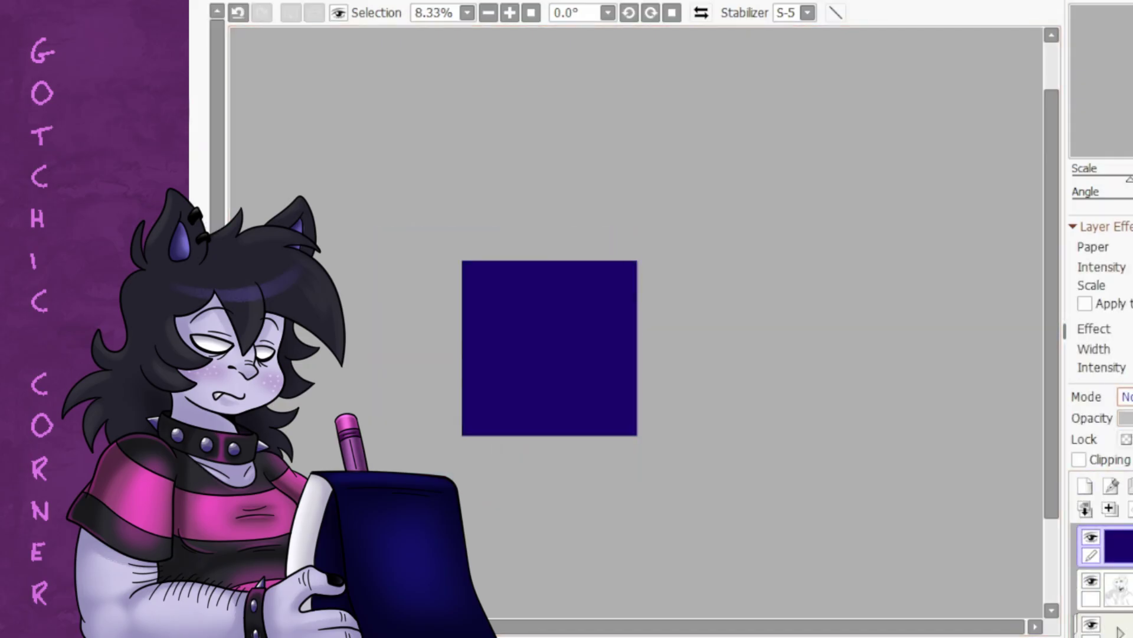
pyautogui.press('+')
pyautogui.press('+')
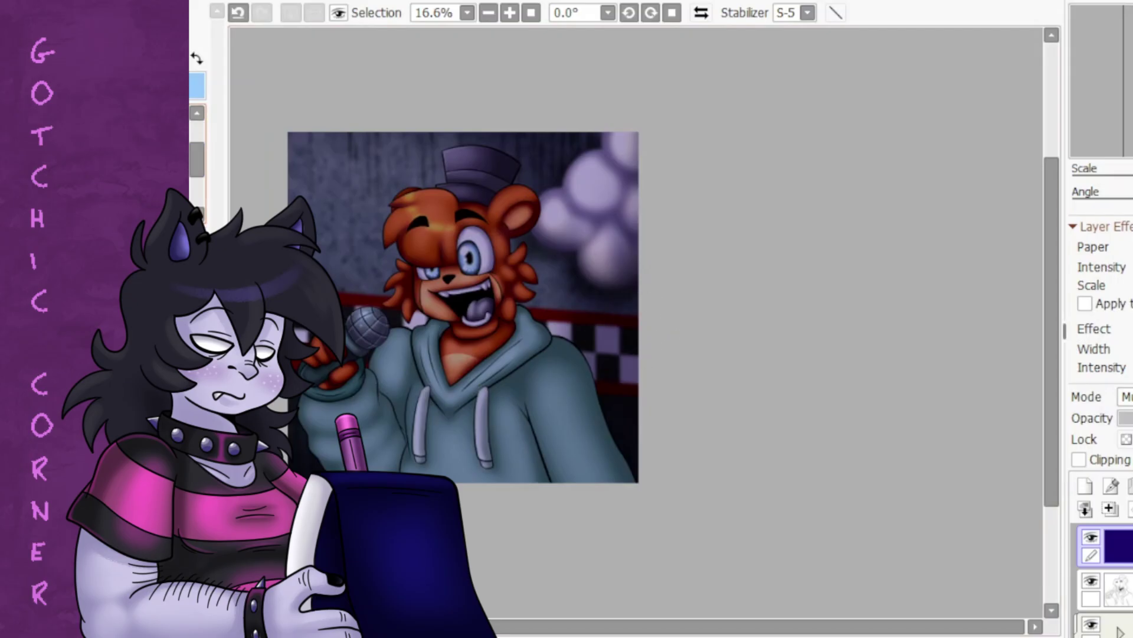
pyautogui.hotkey('ctrl', 'z')
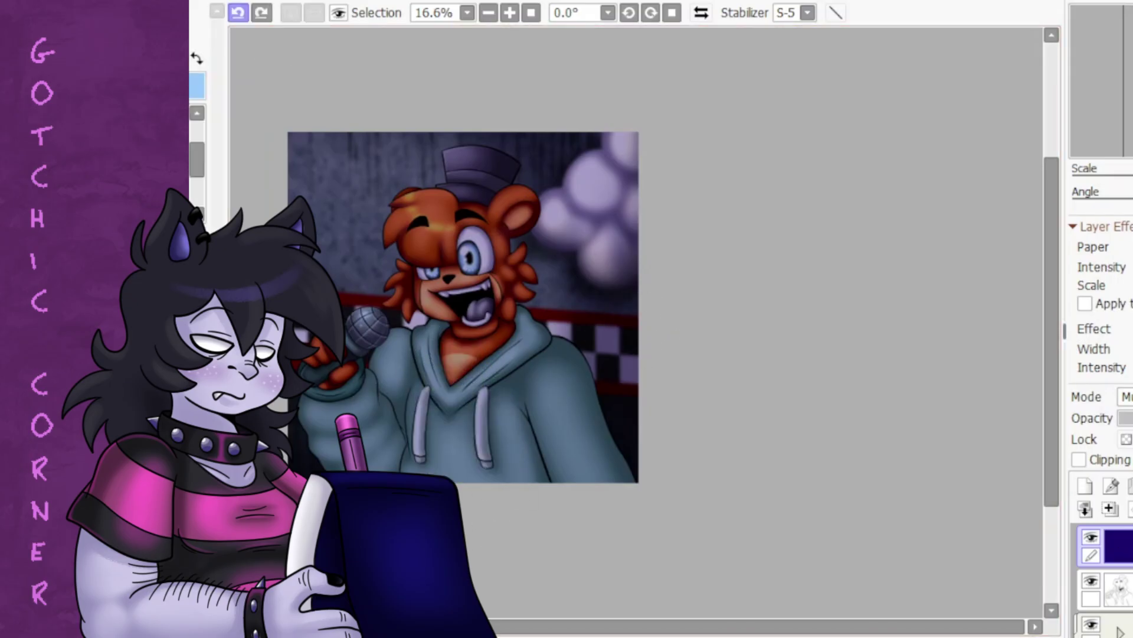
# - Paint yellow light patches over the balloons, hat, face, hand and hoodie on a clipped layer above the dark blue
pyautogui.hotkey('ctrl', 'y')
pyautogui.hotkey('ctrl', 'y')
pyautogui.hotkey('ctrl', 'y')
pyautogui.hotkey('ctrl', 'y')
pyautogui.hotkey('ctrl', 'y')
pyautogui.moveTo(549, 360); pyautogui.dragTo(383, 448)
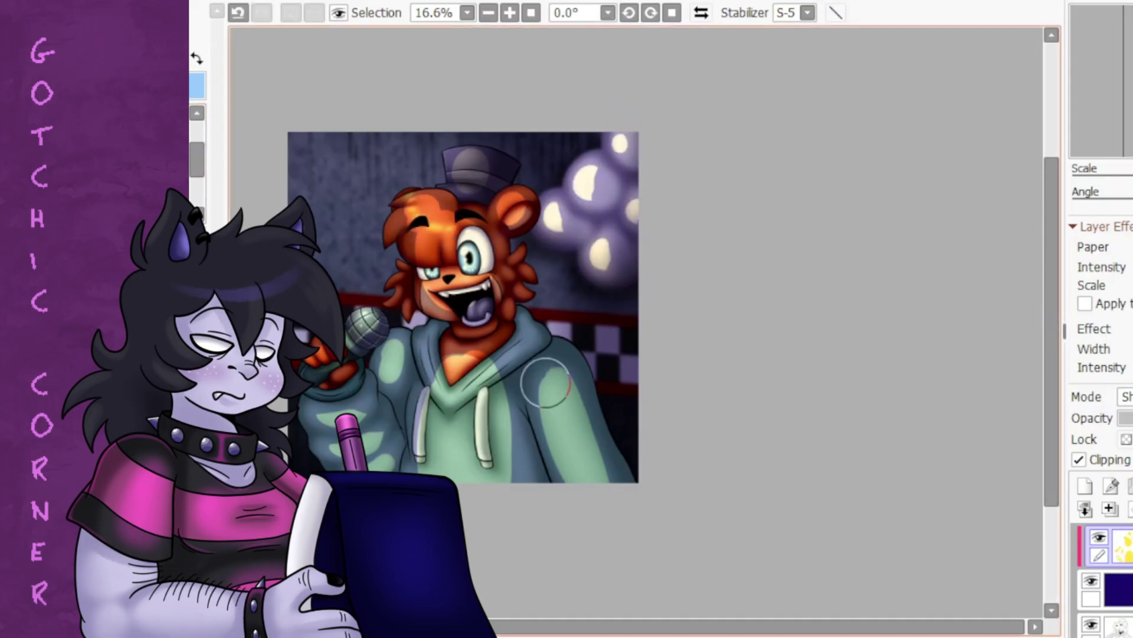
# - Unclip the yellow light layer and soften its patches on the hoodie, face, hat and balloons
pyautogui.hotkey('ctrl', 'z')
pyautogui.hotkey('ctrl', 'z')
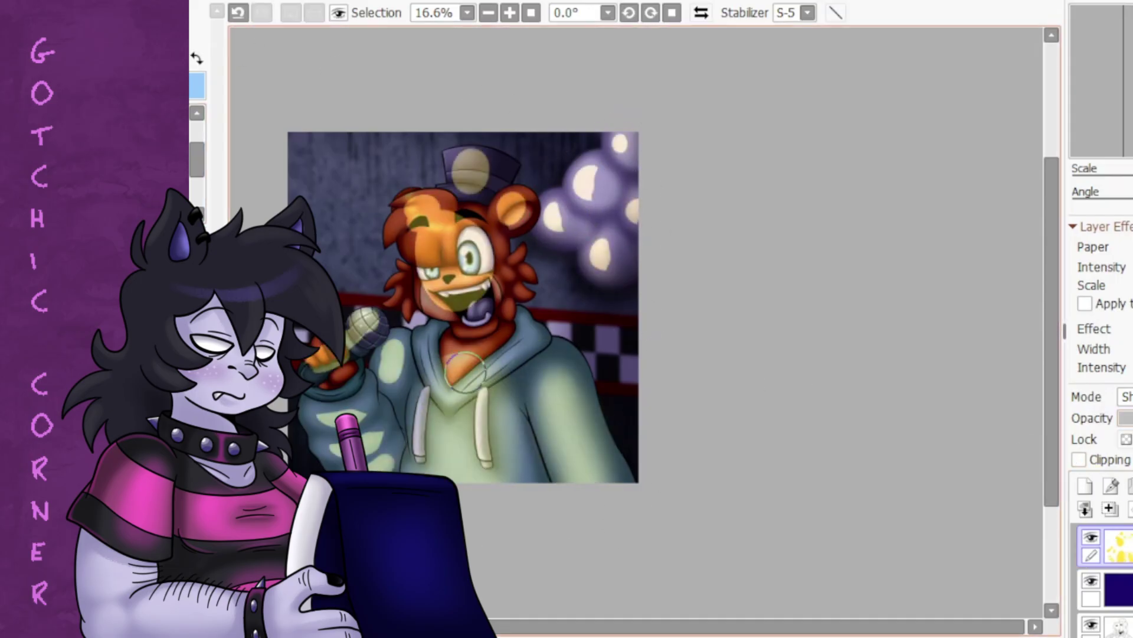
pyautogui.hotkey('ctrl', 'z')
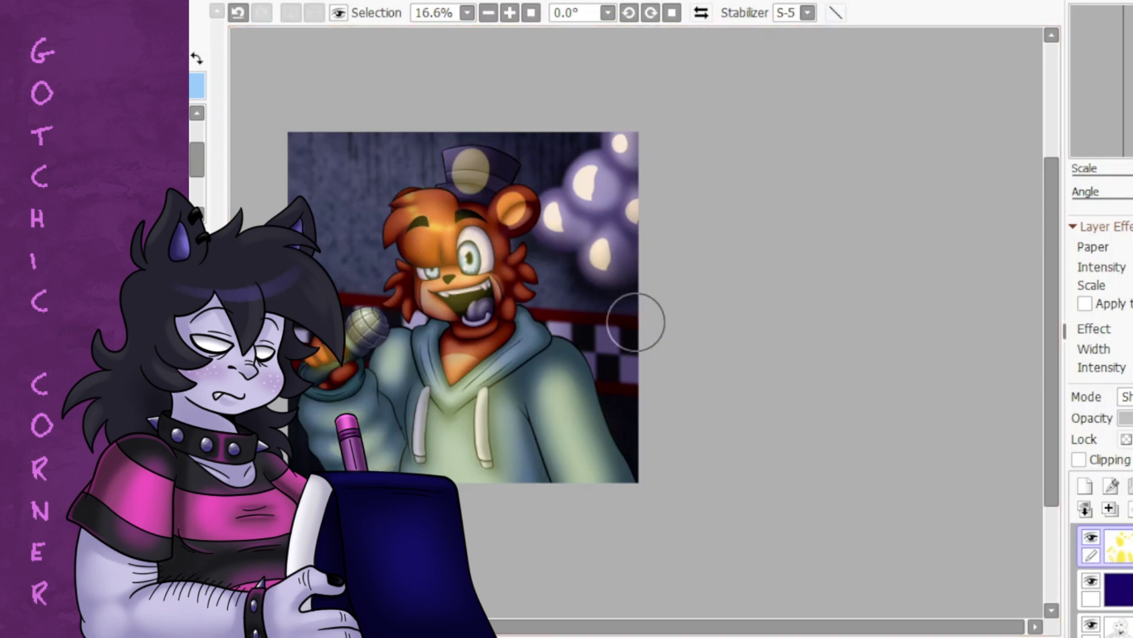
pyautogui.hotkey('ctrl', 'z')
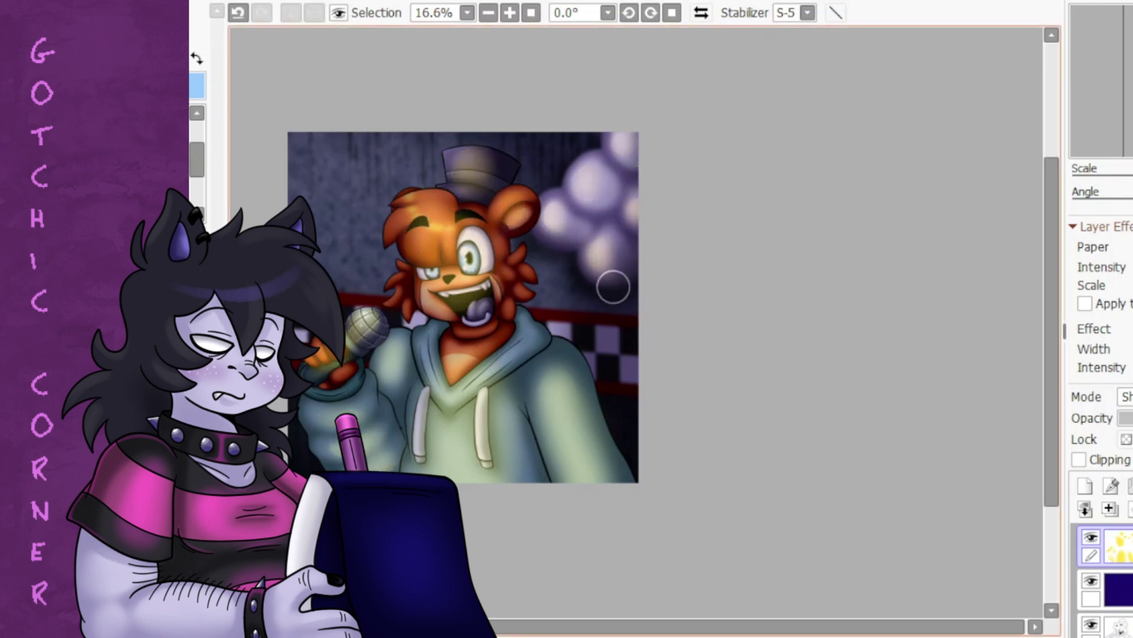
pyautogui.hotkey('ctrl', 'z')
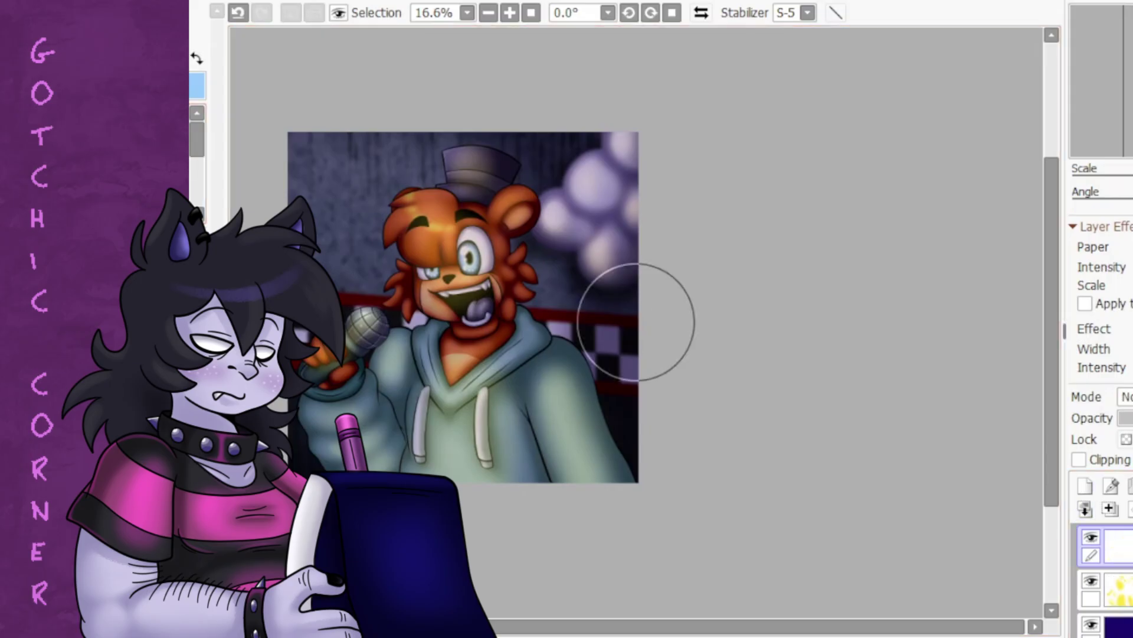
# - Paint a soft yellow spotlight beam from the canvas's upper-left corner across the wall and face on a new layer
pyautogui.hotkey('ctrl', 'y')
pyautogui.hotkey('ctrl', 'y')
pyautogui.scroll(-1, 636, 322)
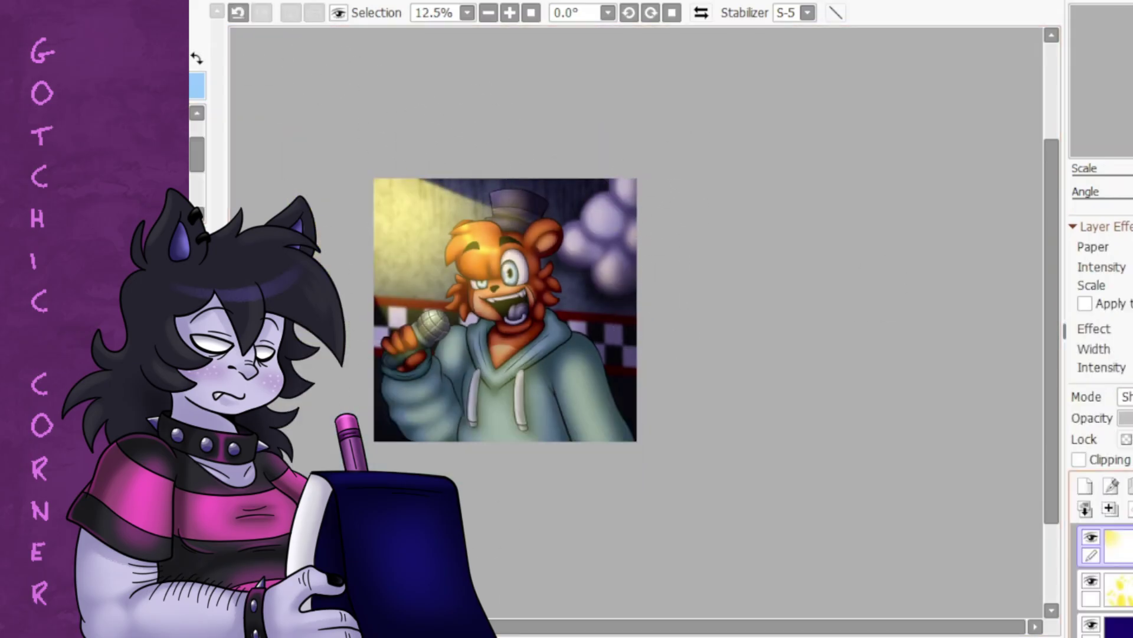
pyautogui.scroll(2, 640, 208)
pyautogui.scroll(-1, 641, 321)
pyautogui.scroll(3, 641, 322)
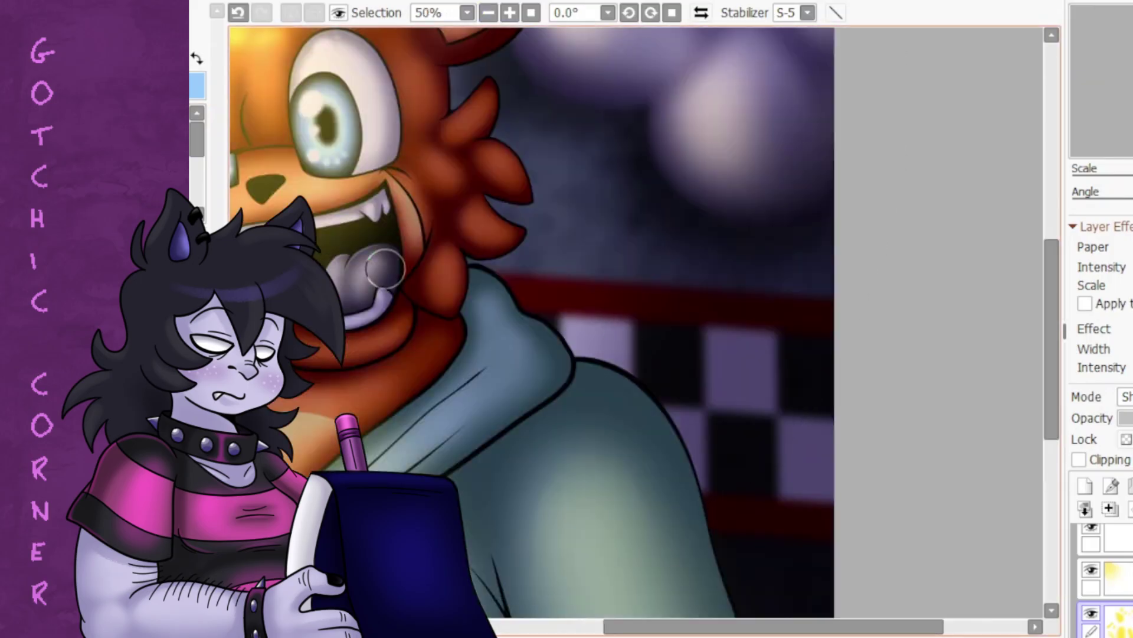
pyautogui.scroll(-3, 640, 322)
pyautogui.scroll(3, 632, 316)
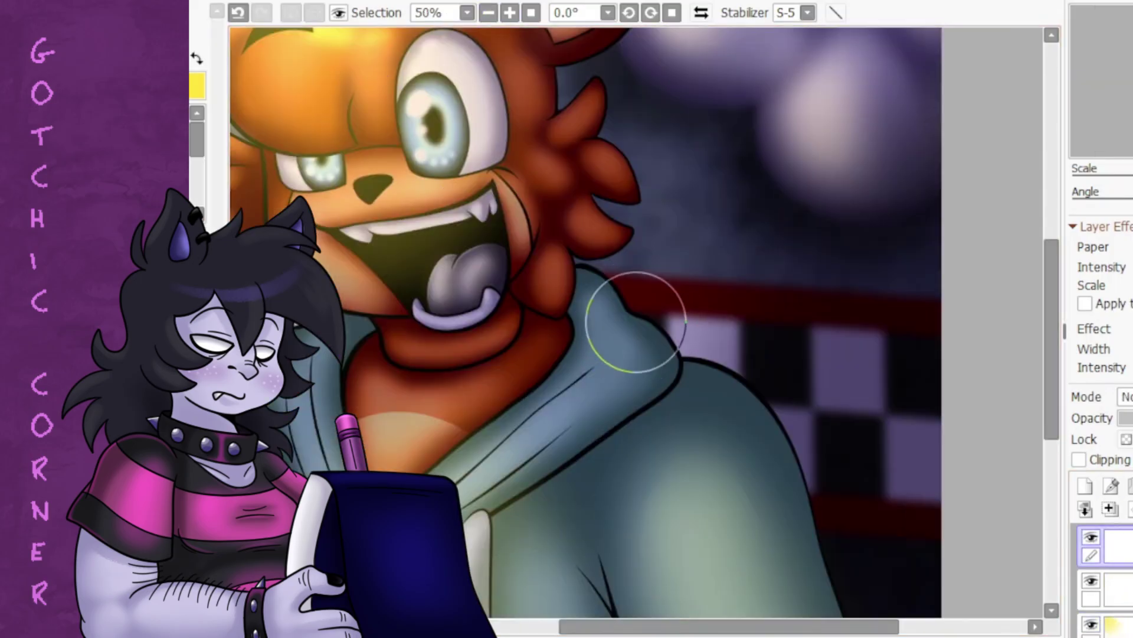
# - Paint cyan over both eyes on a new layer and blend it into a soft glow around them
pyautogui.scroll(-1, 633, 316)
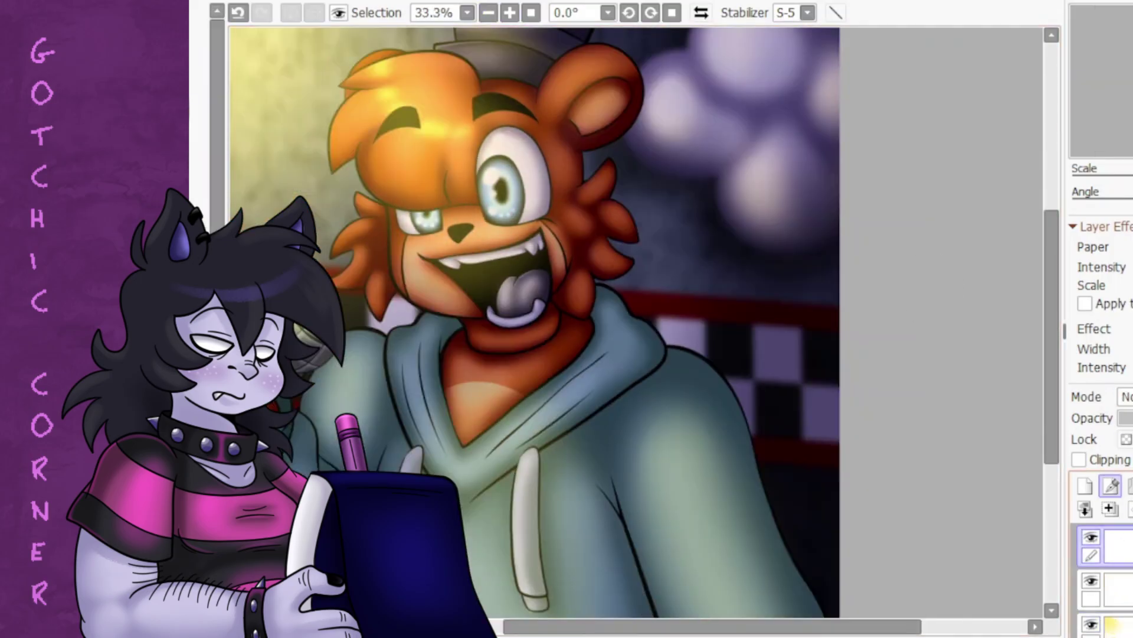
pyautogui.hotkey('ctrl', 'z')
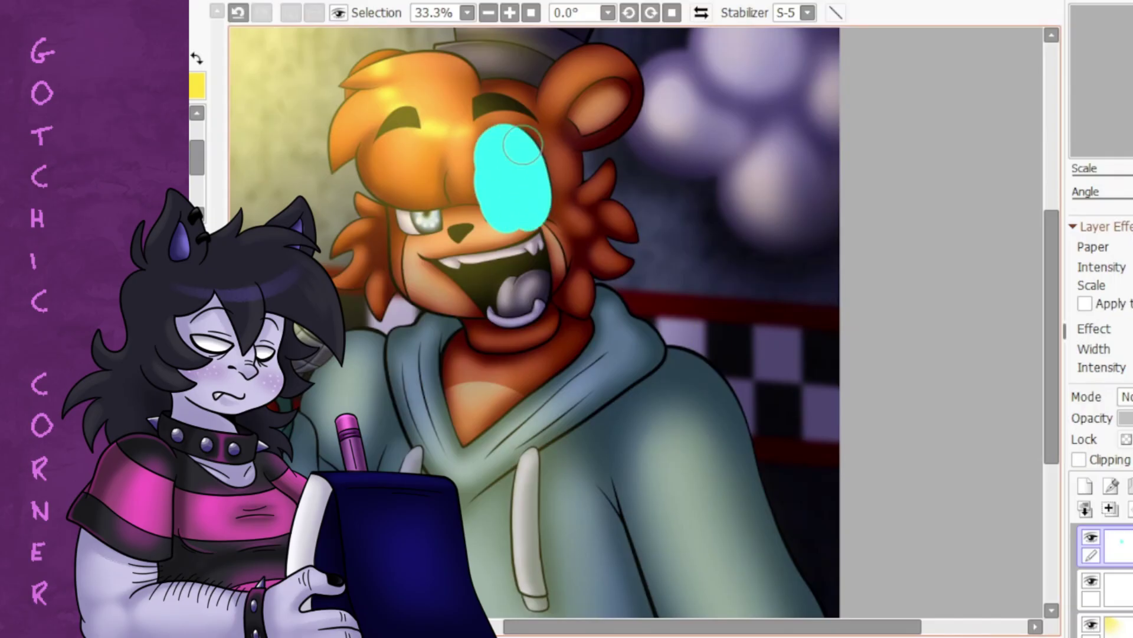
pyautogui.hotkey('ctrl', 'z')
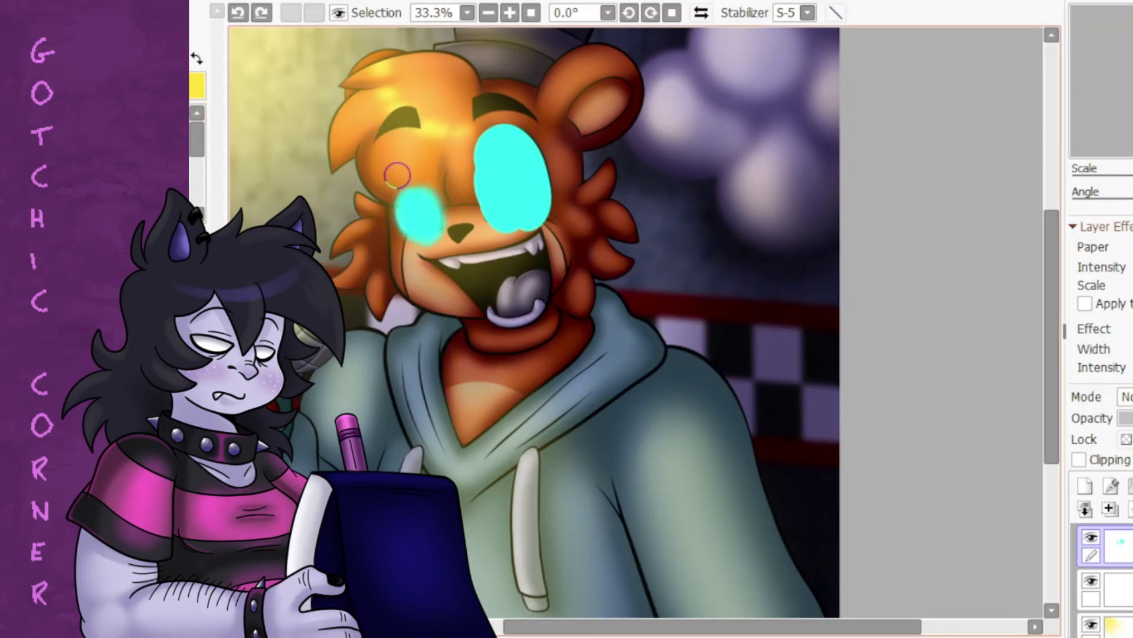
pyautogui.hotkey('ctrl', 'y')
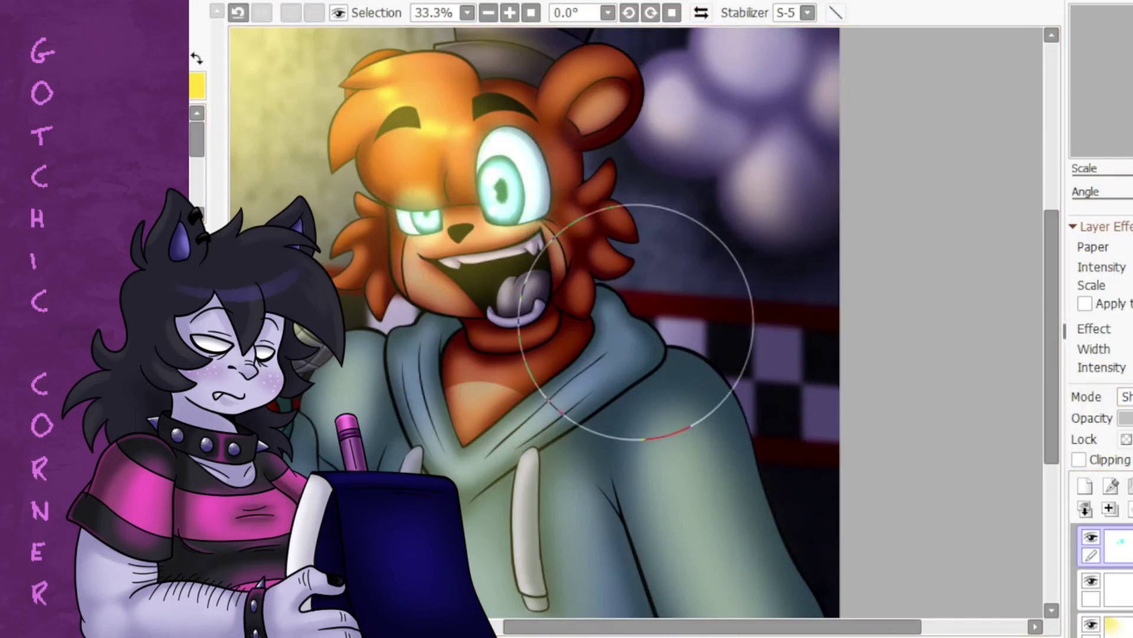
pyautogui.scroll(-3, 552, 61)
pyautogui.scroll(3, 454, 105)
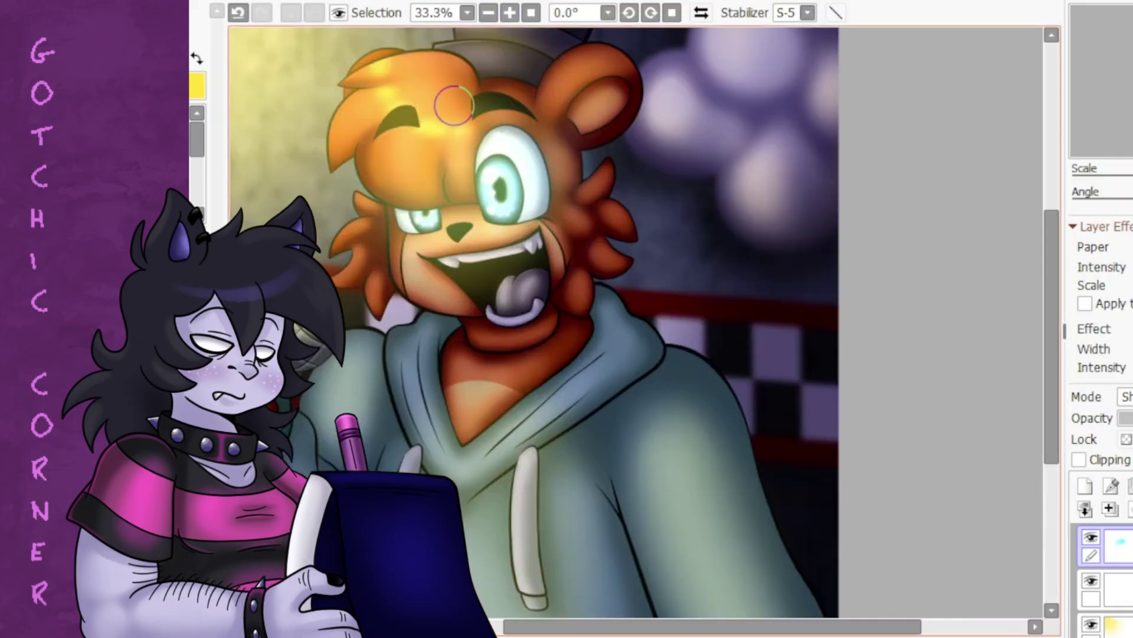
# - Add a soft dark vignette around the picture's edges on a new top layer
pyautogui.scroll(-3, 544, 51)
pyautogui.scroll(2, 544, 50)
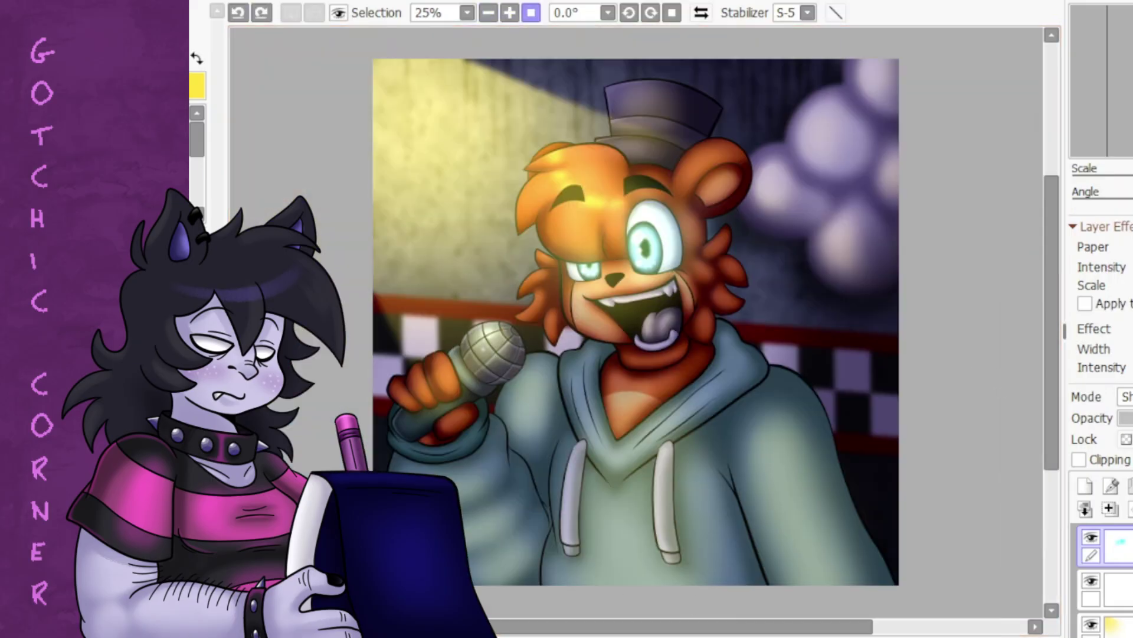
pyautogui.moveTo(683, 329); pyautogui.dragTo(1012, 531)
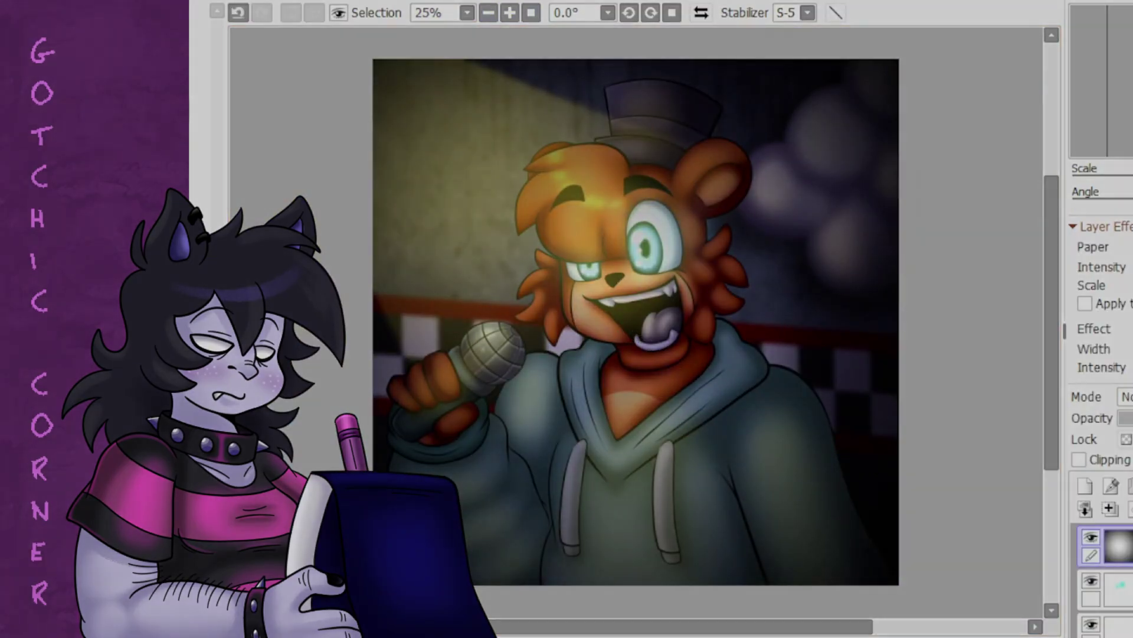